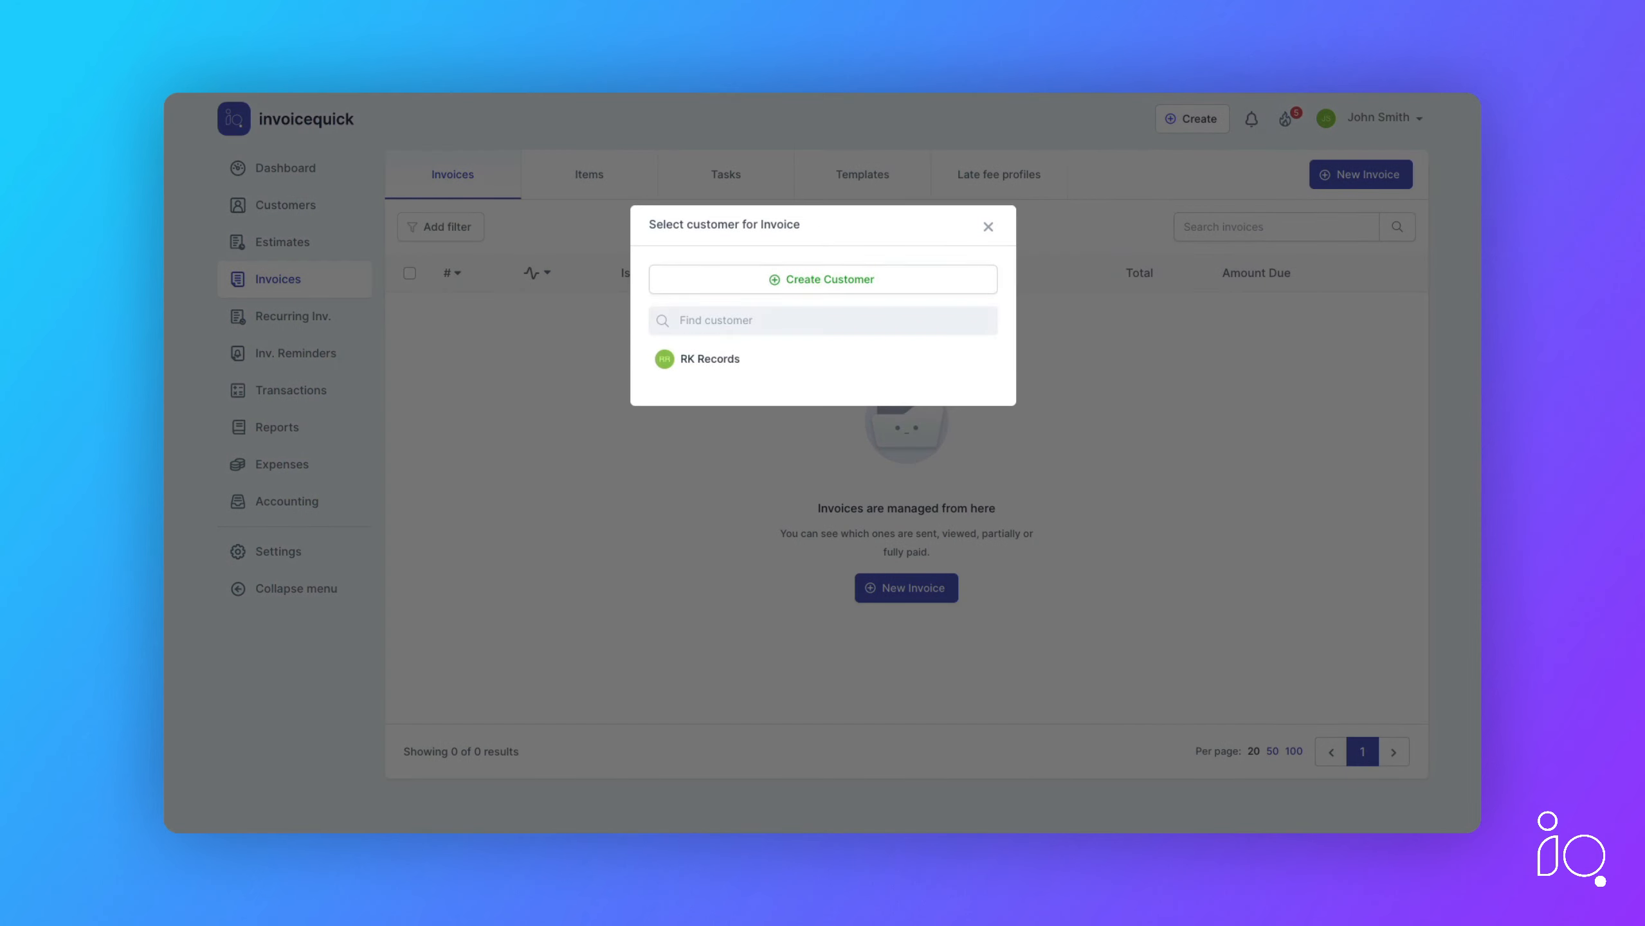
Choose RK Records as the customer for the new invoice
left_click(756, 359)
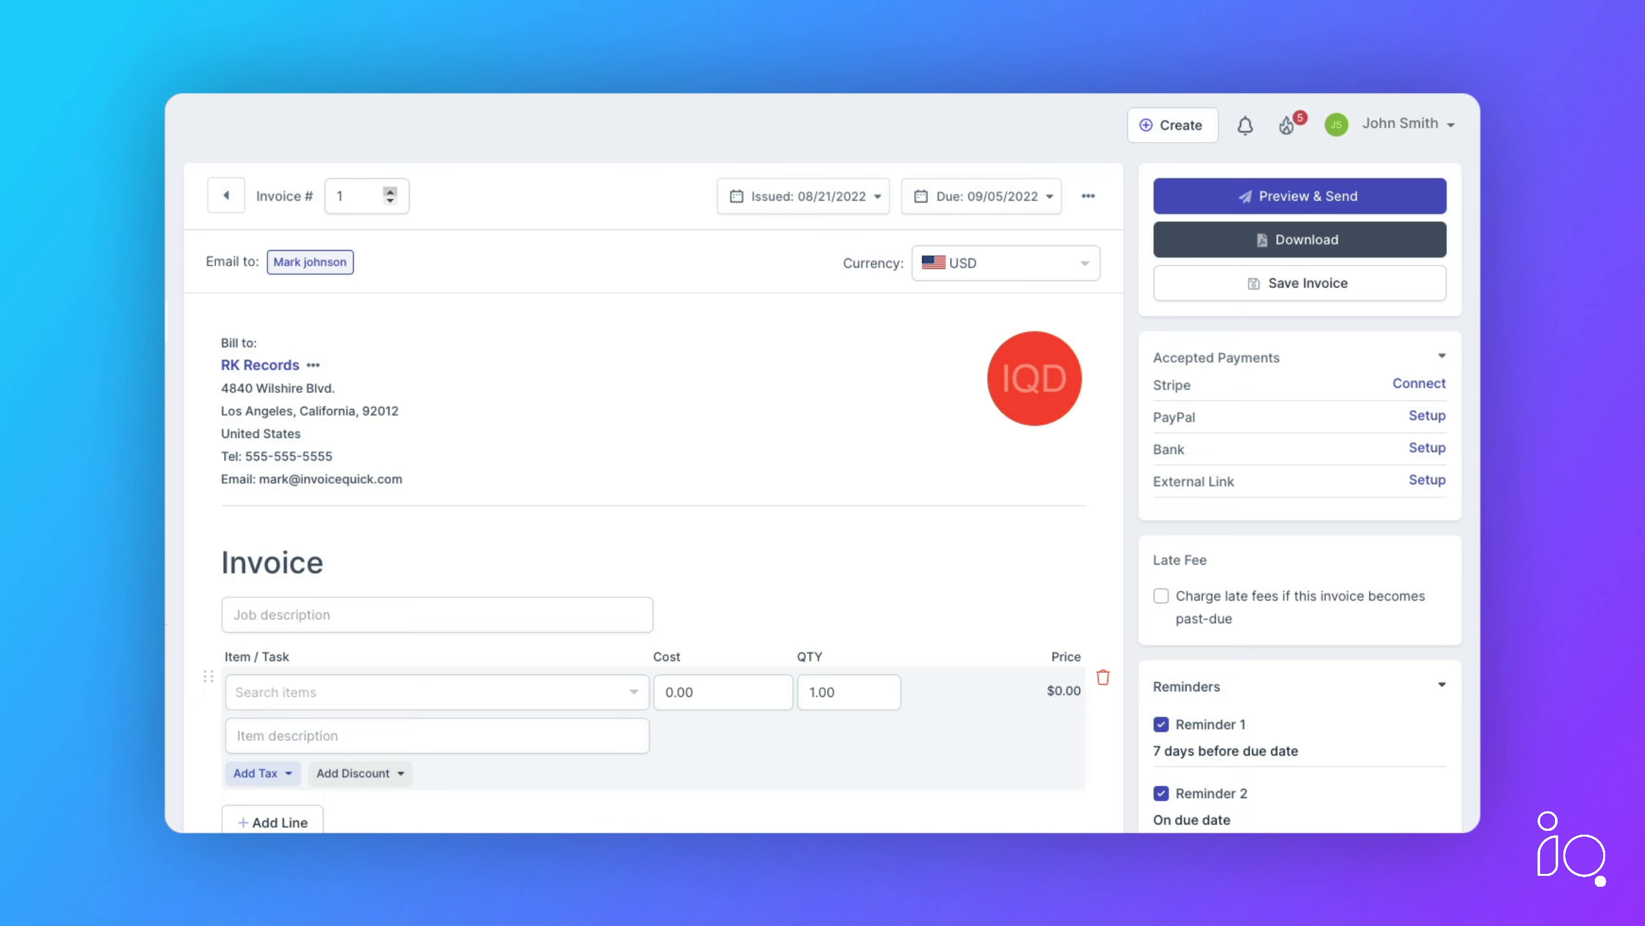
Try a different invoice number and set it back to 1
left_click(353, 195)
type("11")
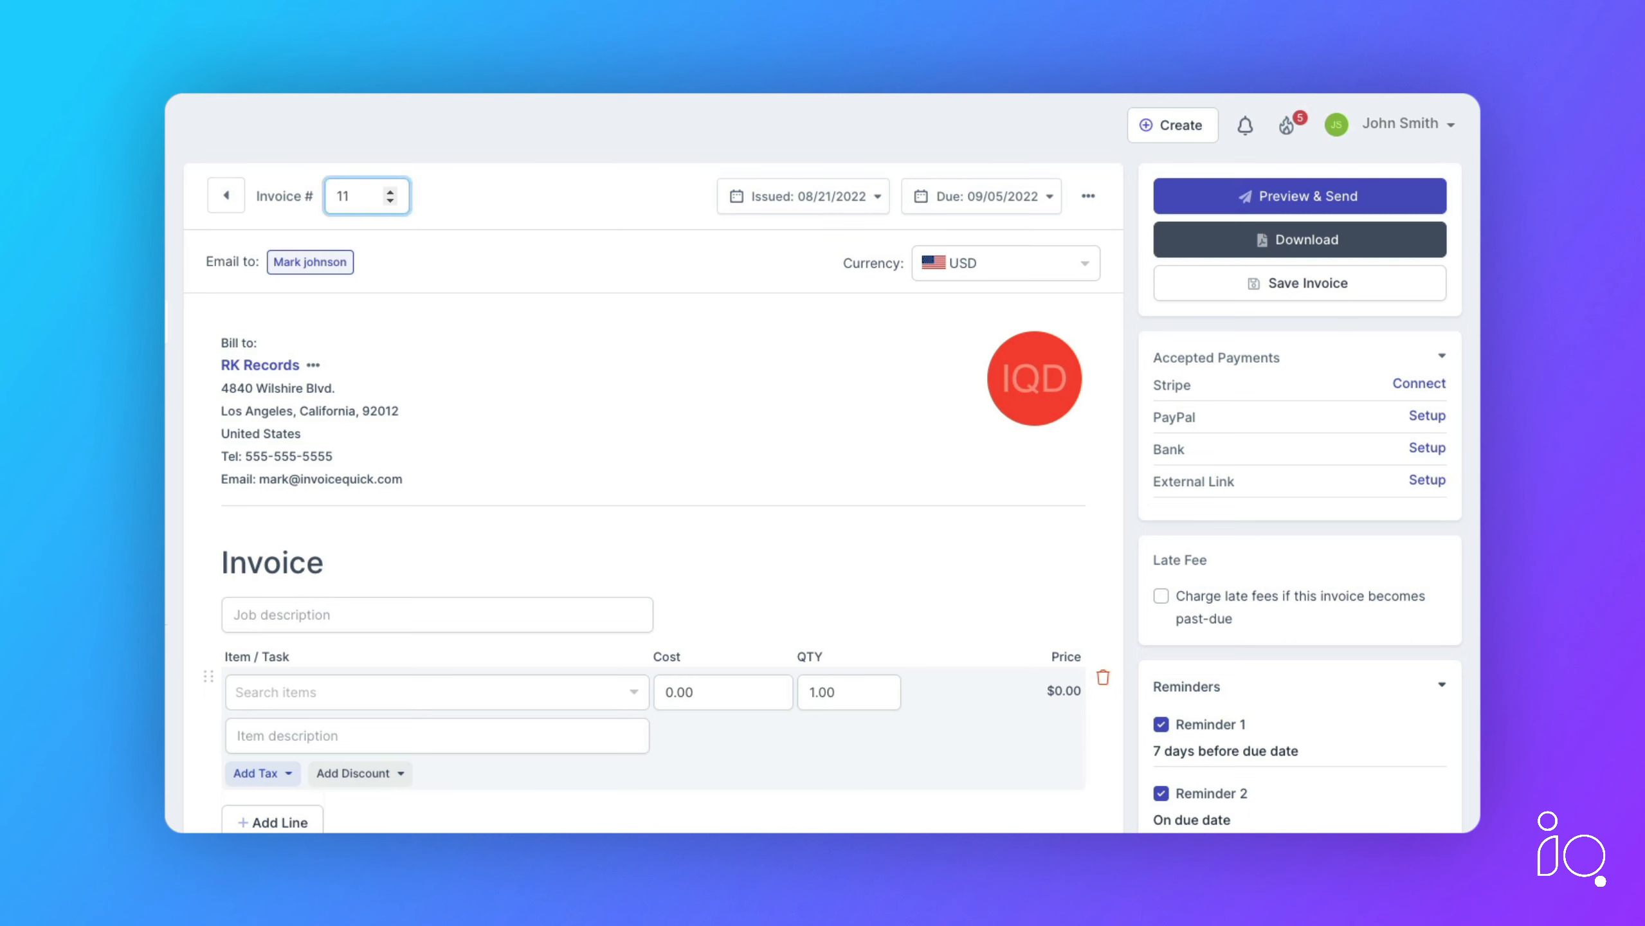
type("45")
left_click(363, 195)
left_click(552, 283)
double_click(341, 195)
type("1")
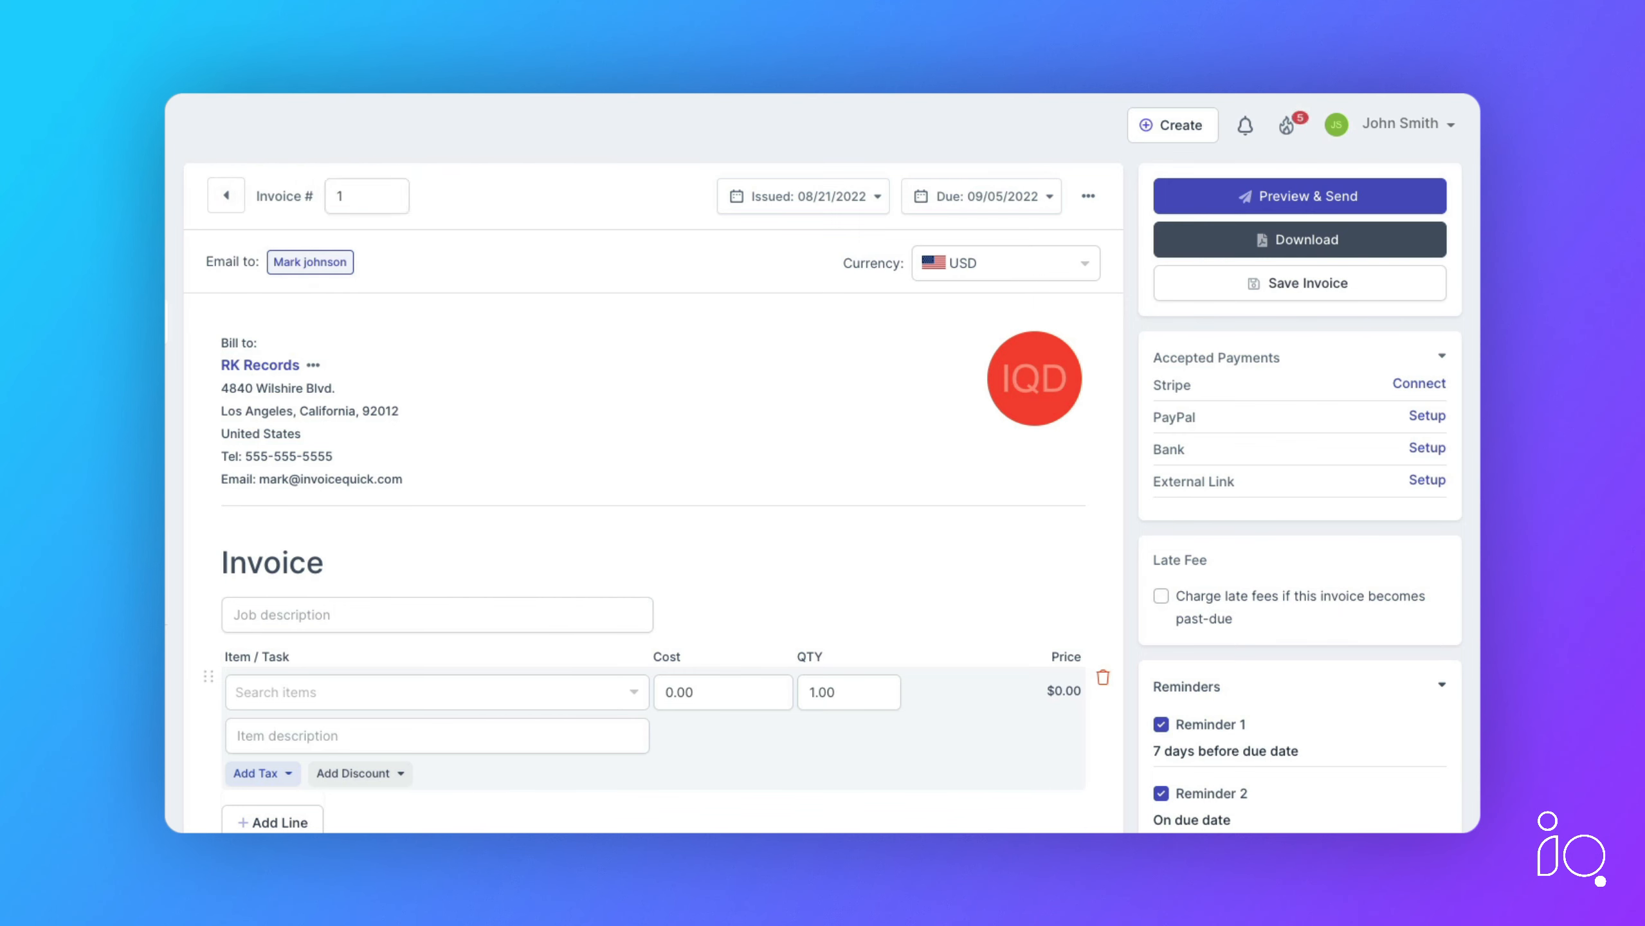
Set the invoice's due date with the 30-day payment term
left_click(746, 195)
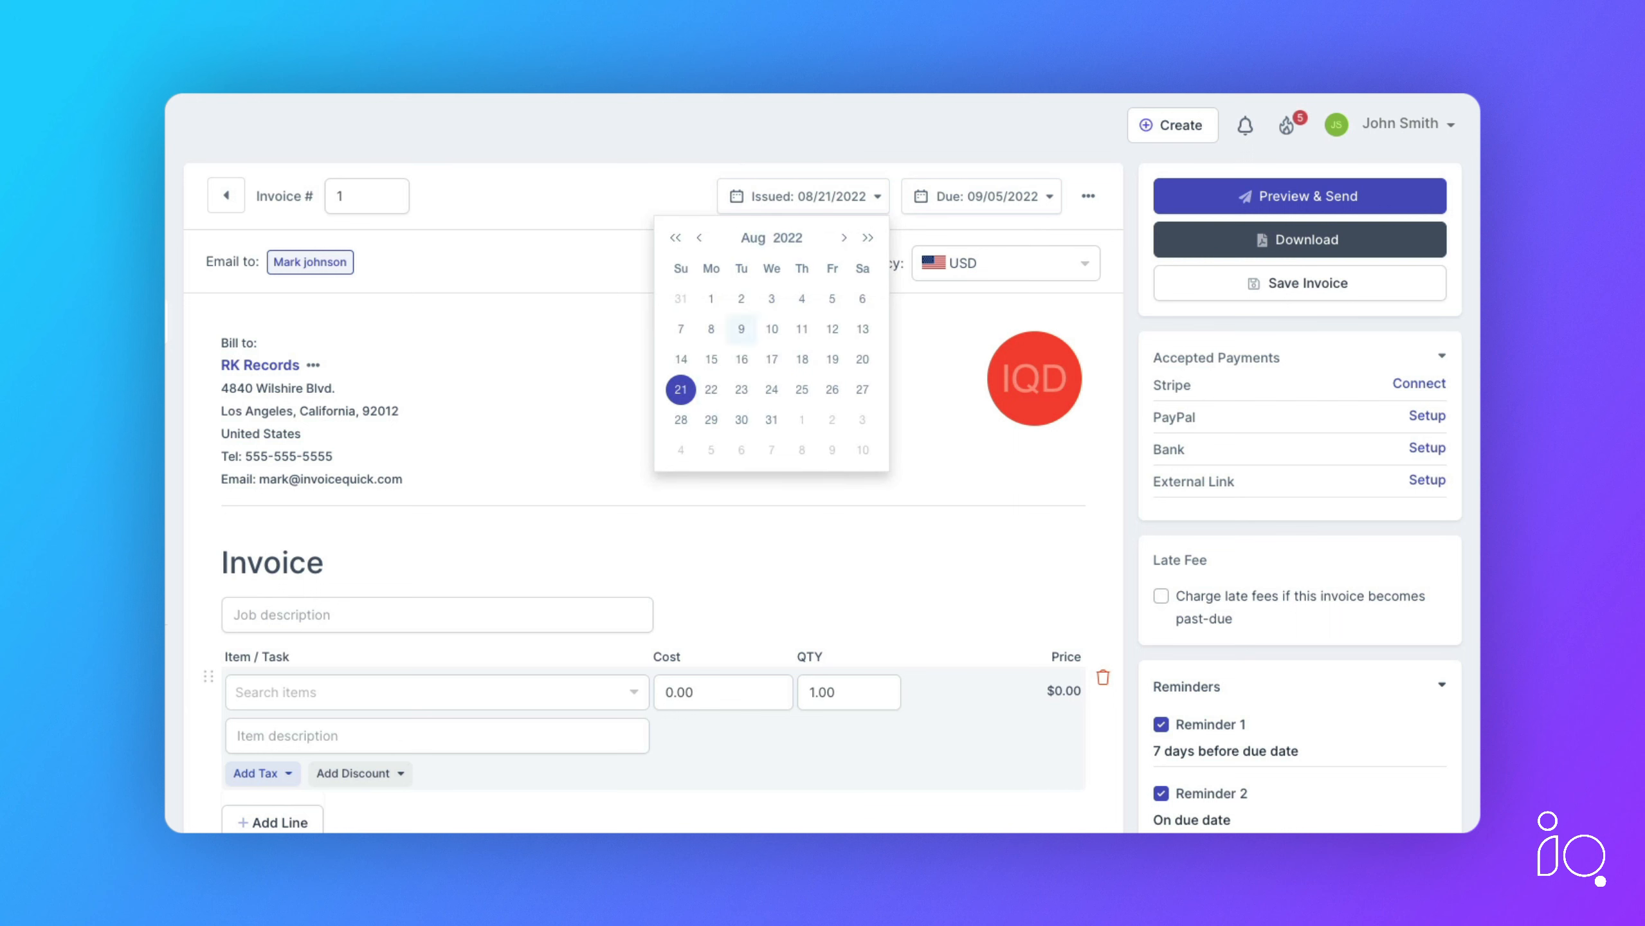
left_click(940, 195)
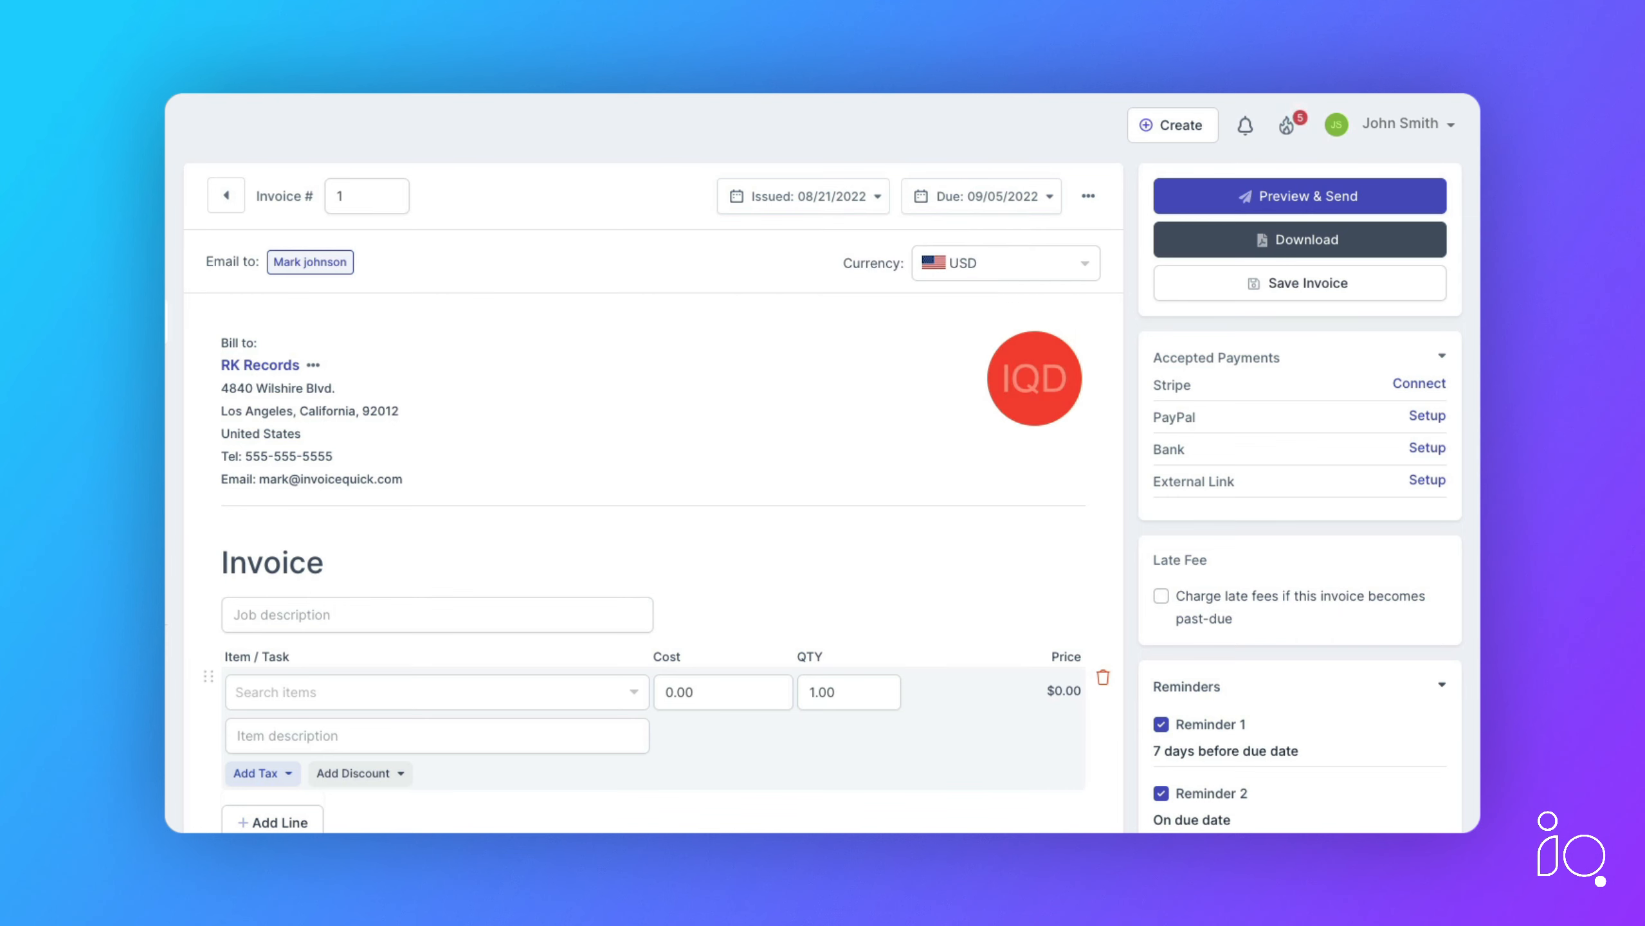
left_click(918, 203)
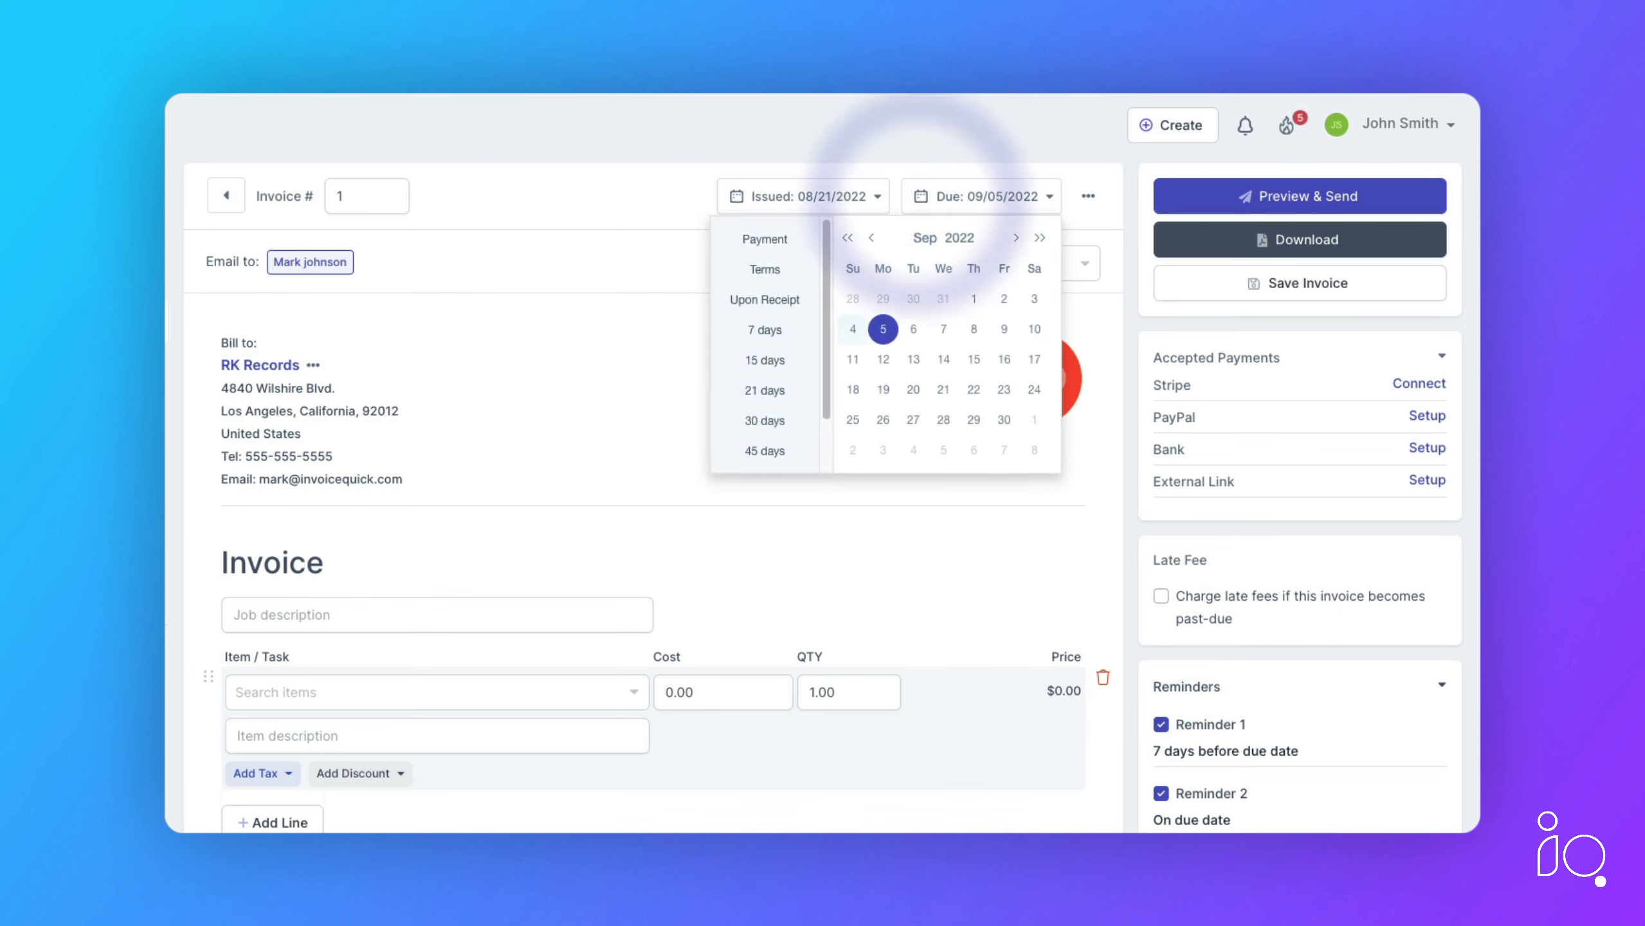
left_click(764, 420)
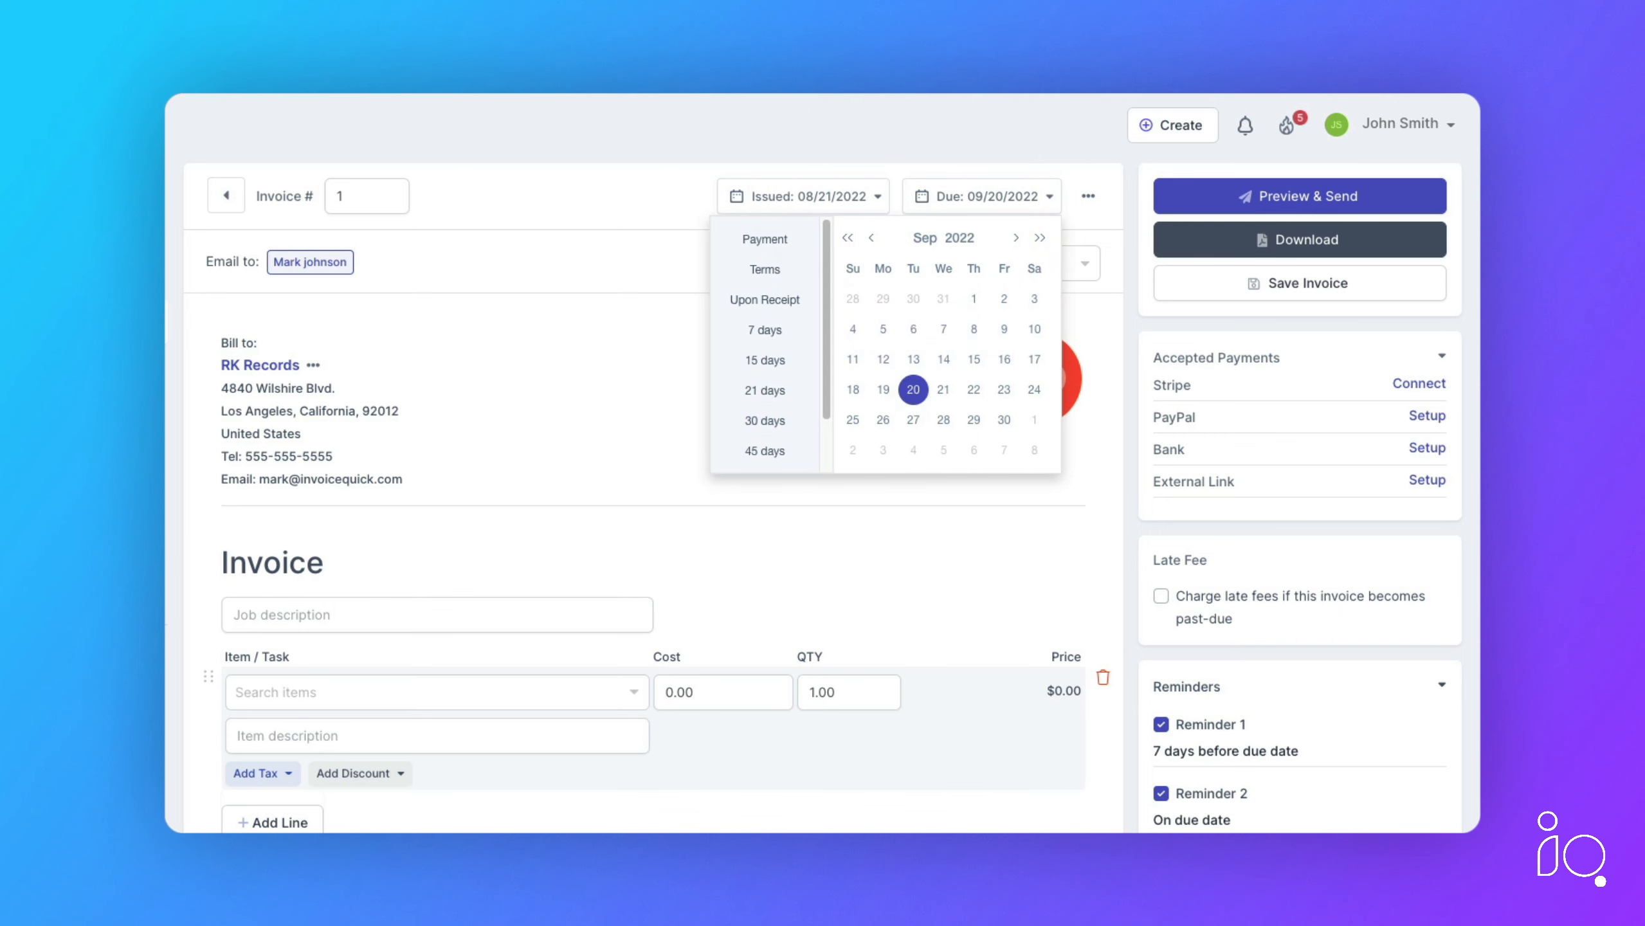
left_click(648, 189)
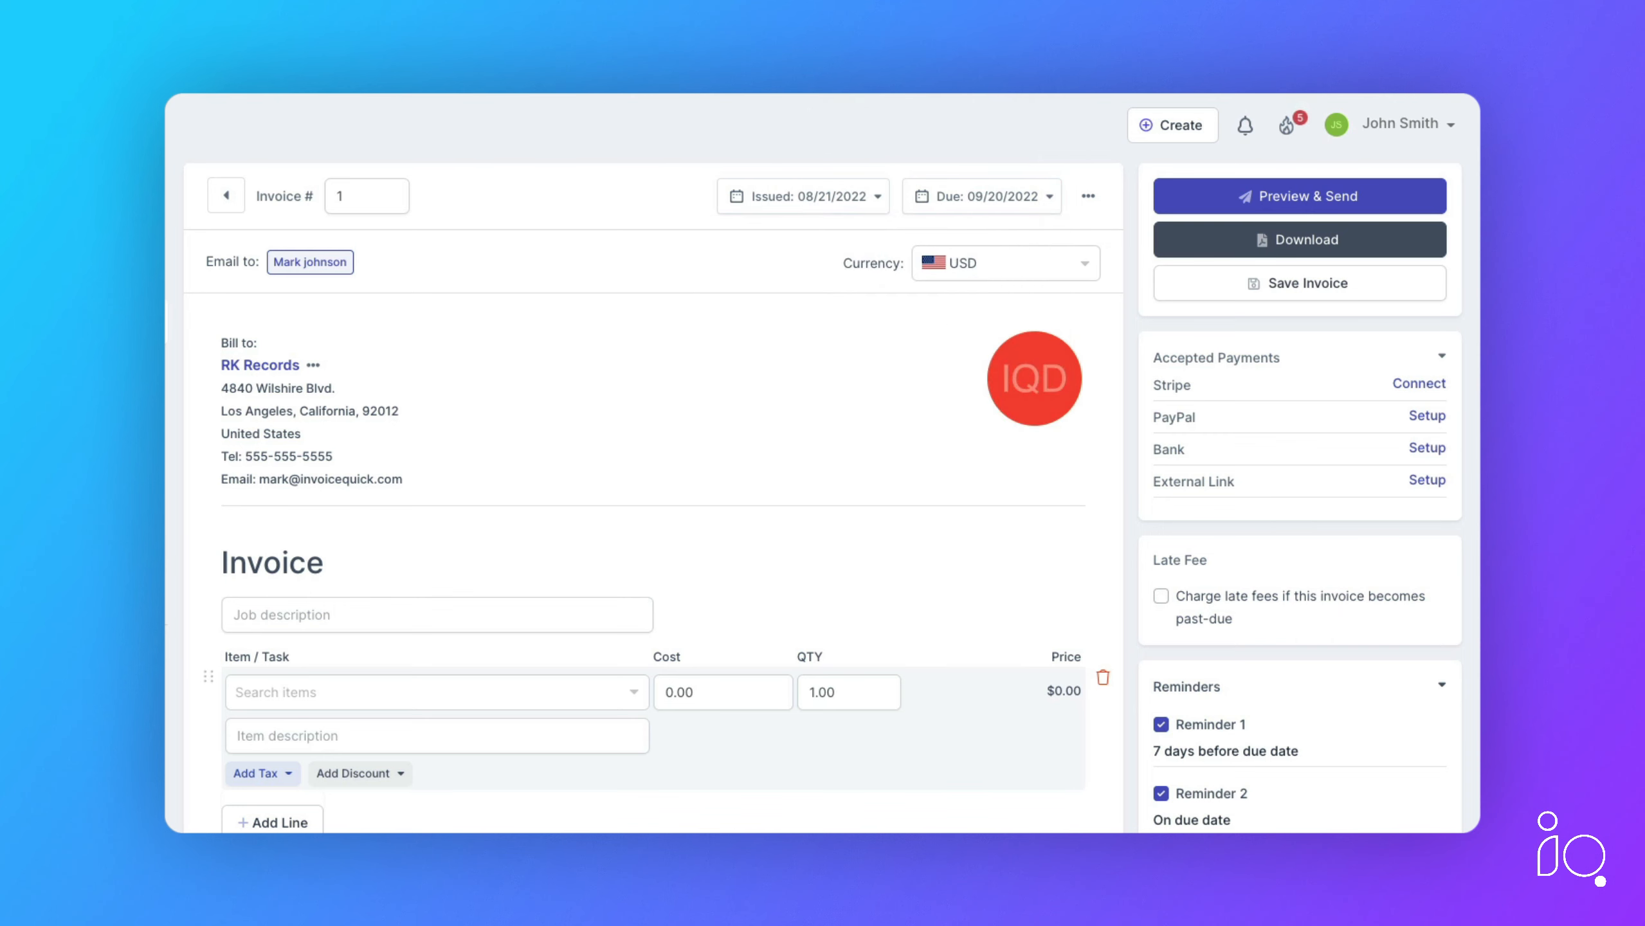
Switch sending the invoice to the customer's contact off and back on
left_click(301, 261)
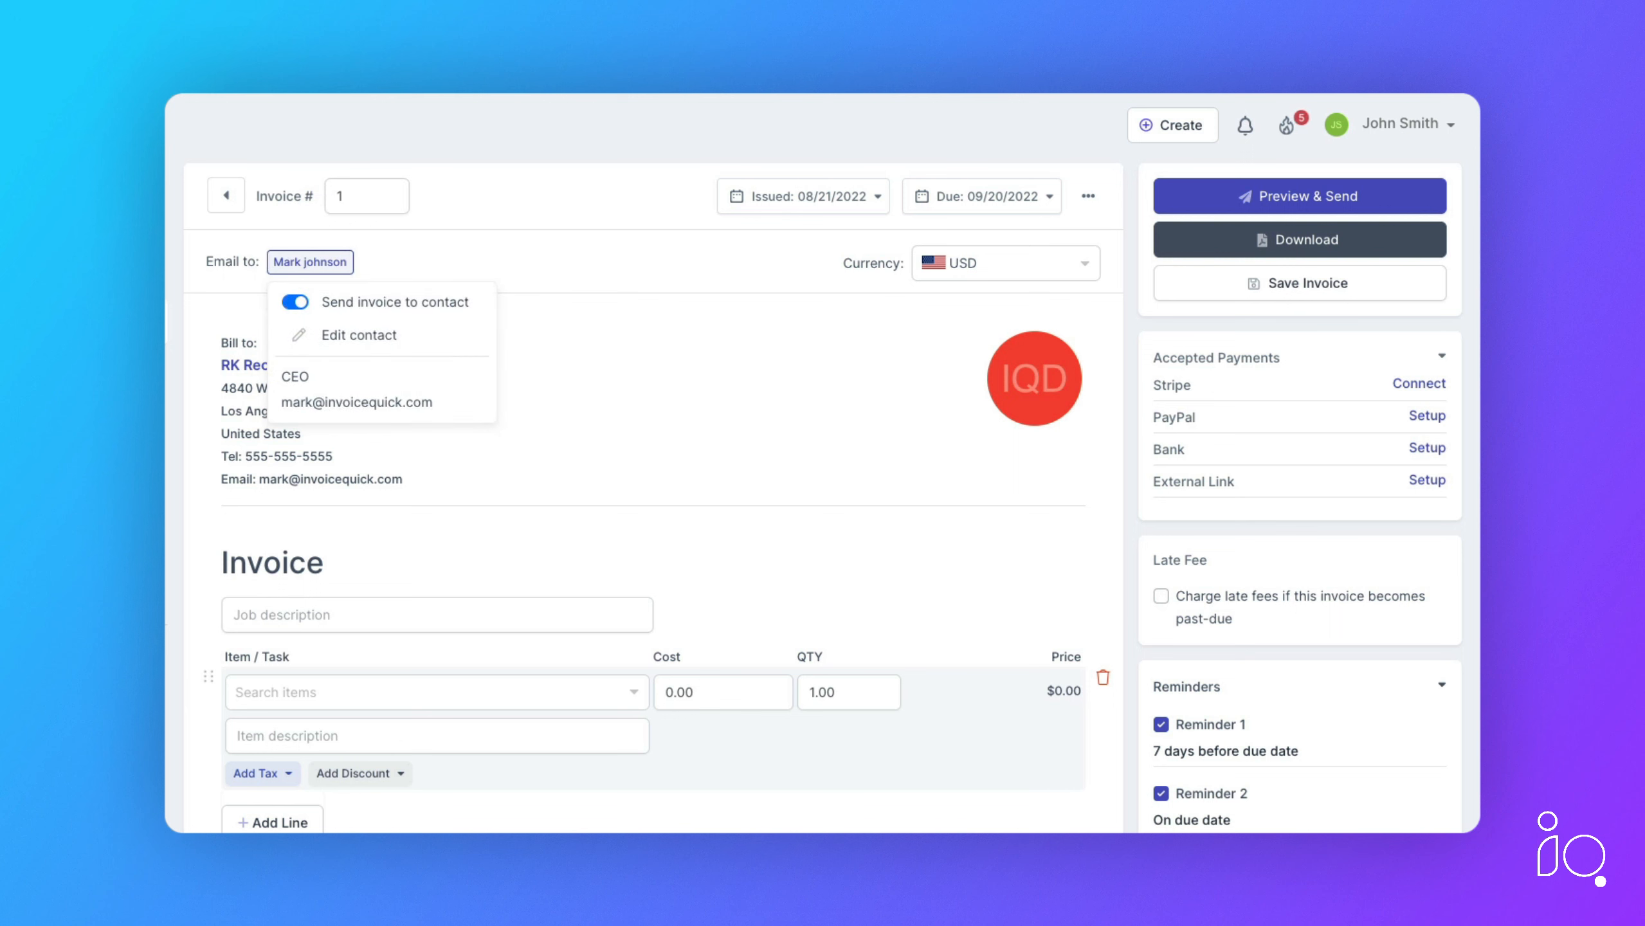
left_click(295, 301)
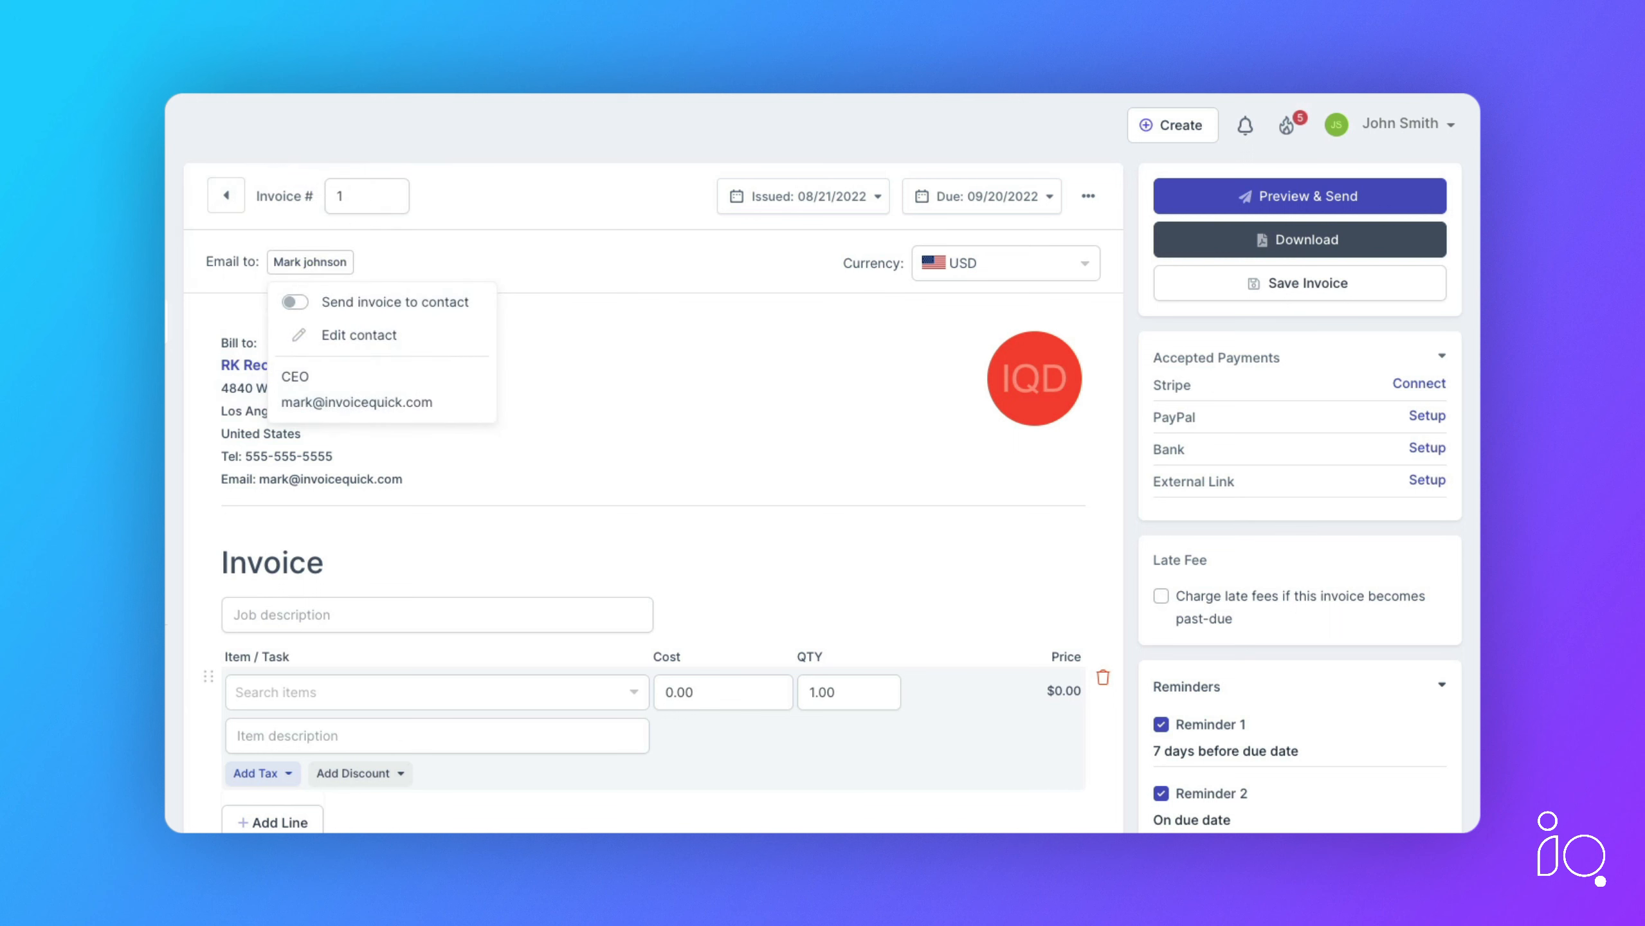
left_click(295, 301)
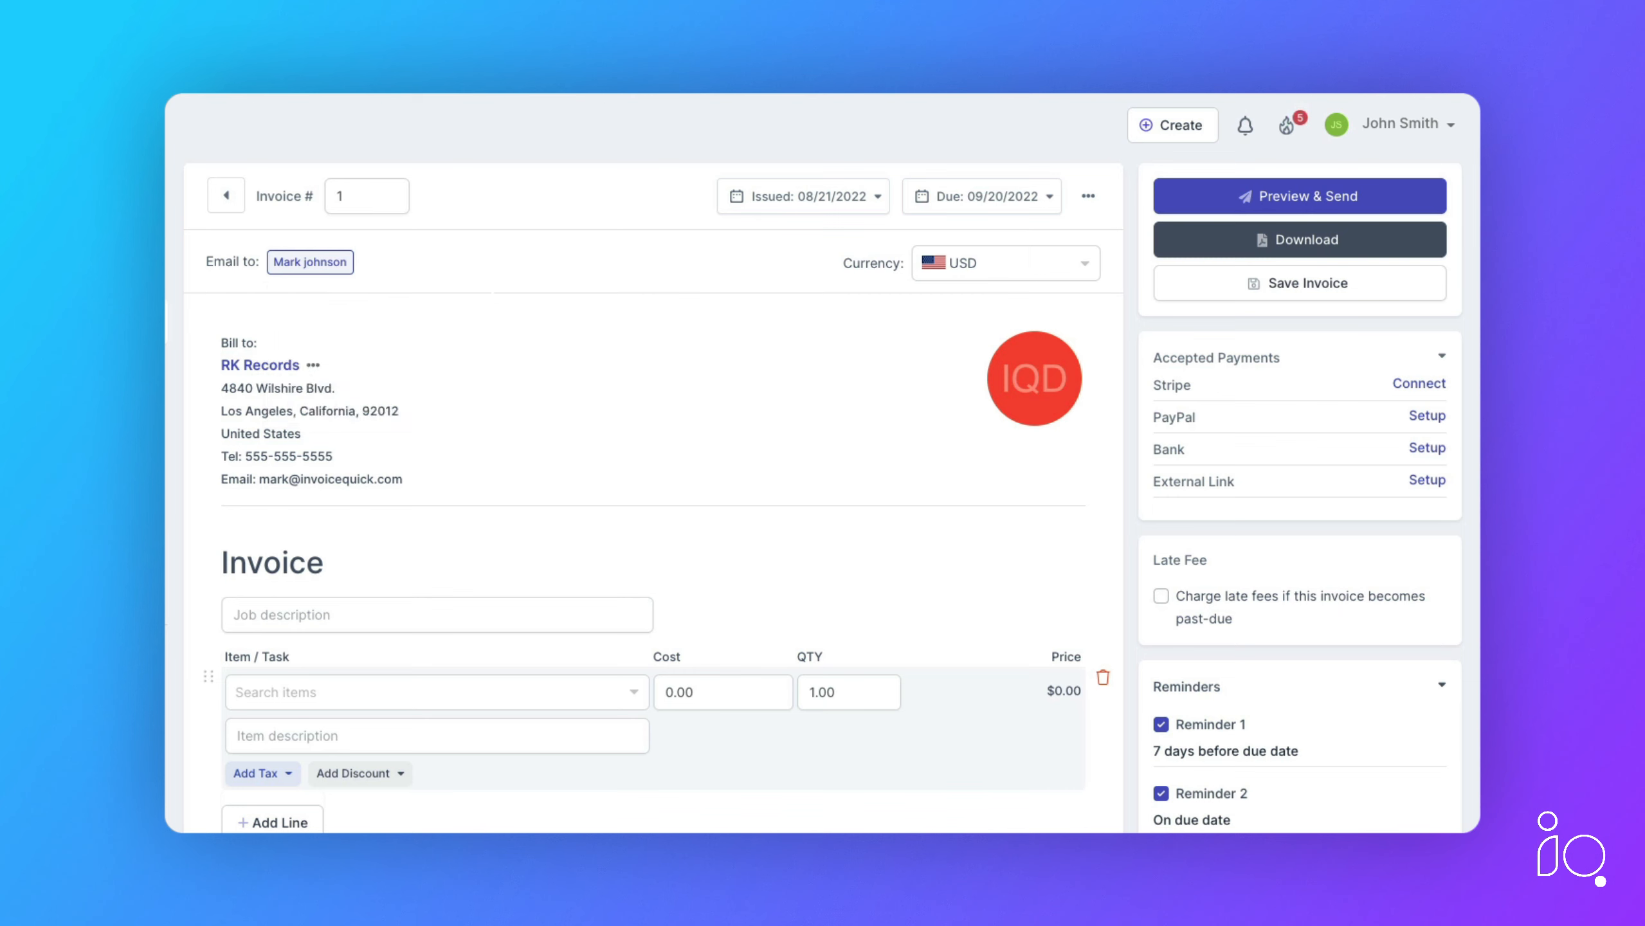
Try COP, CUP and EUR as the invoice currency
left_click(962, 265)
scroll(973, 415, "down", 5)
left_click(973, 370)
left_click(948, 262)
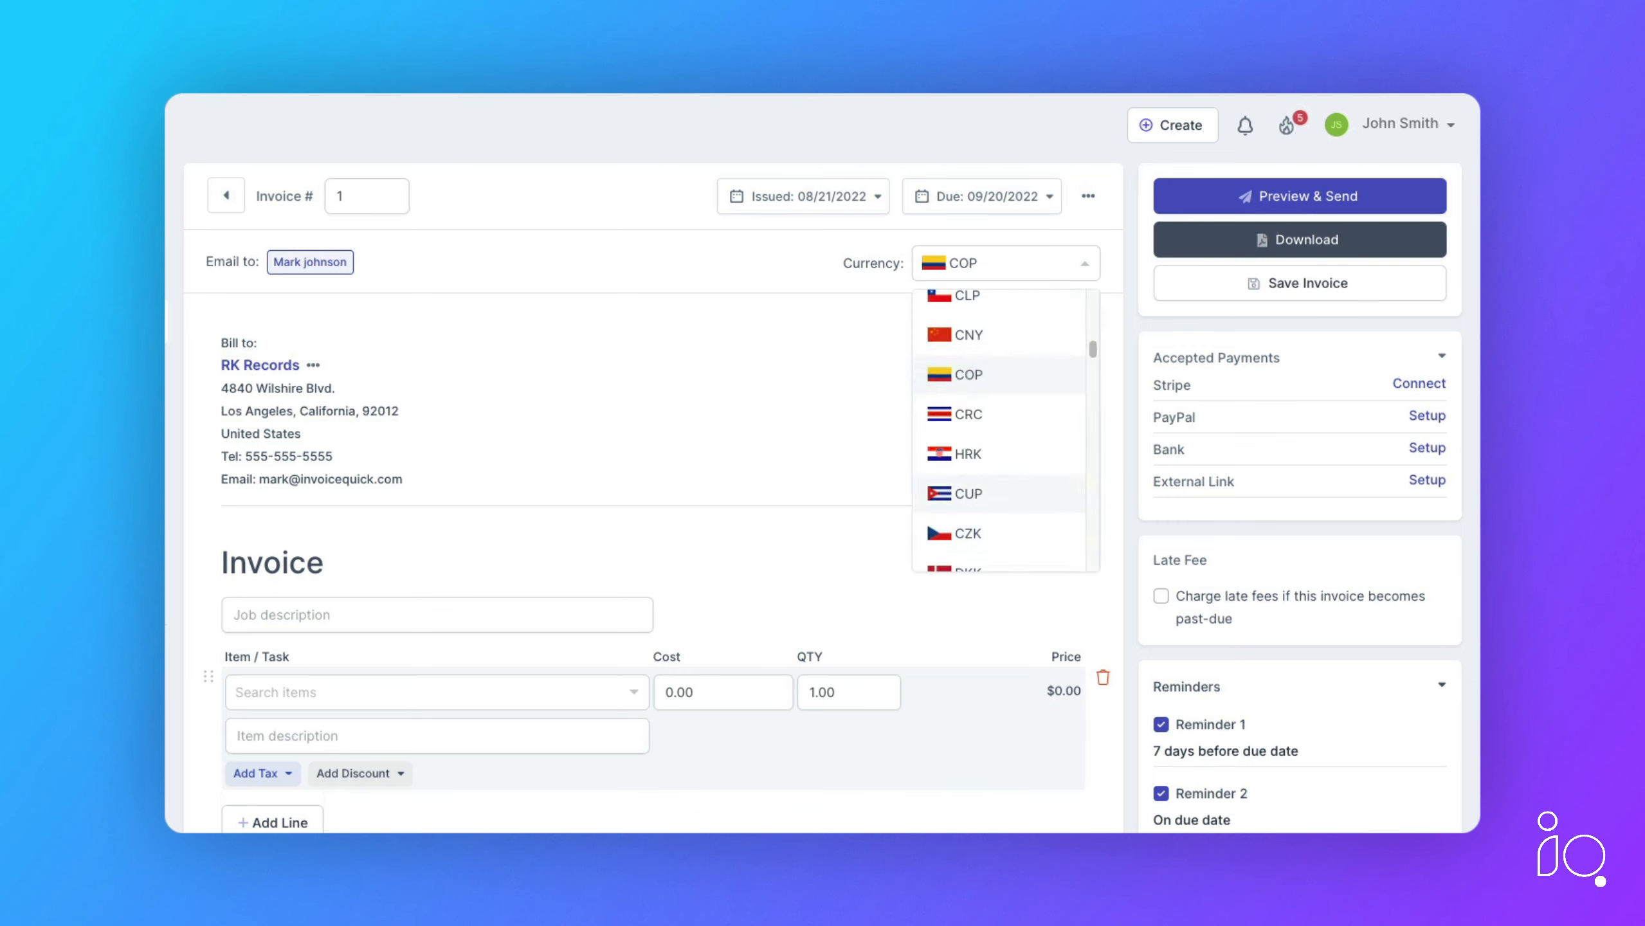
left_click(953, 491)
left_click(980, 272)
scroll(982, 415, "down", 3)
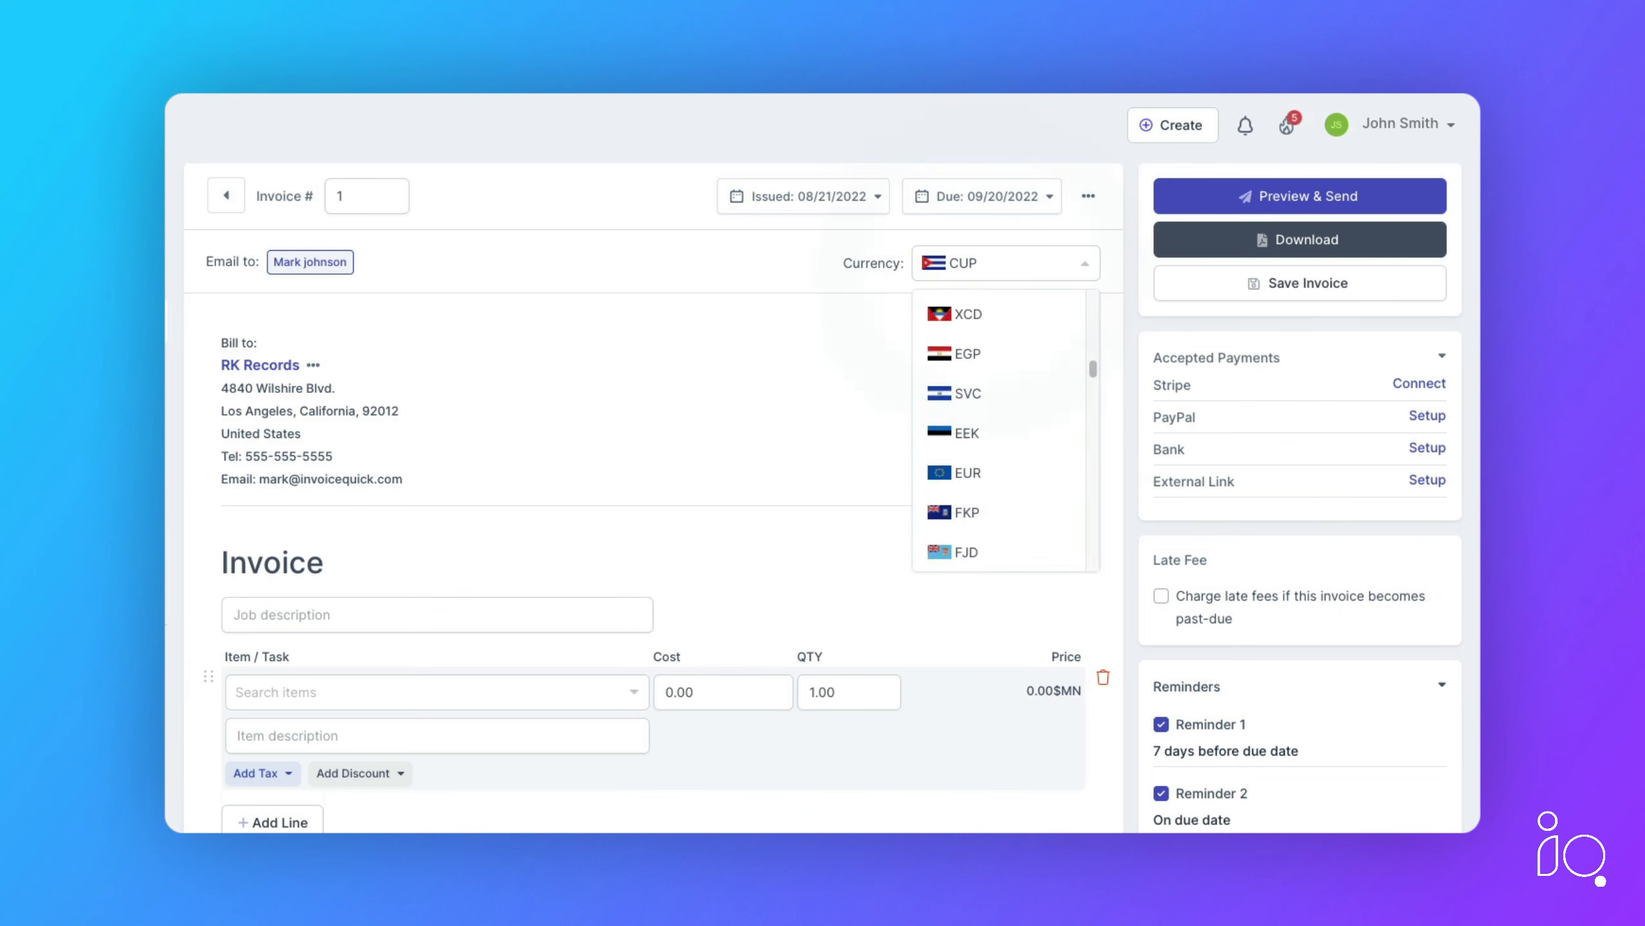
left_click(982, 480)
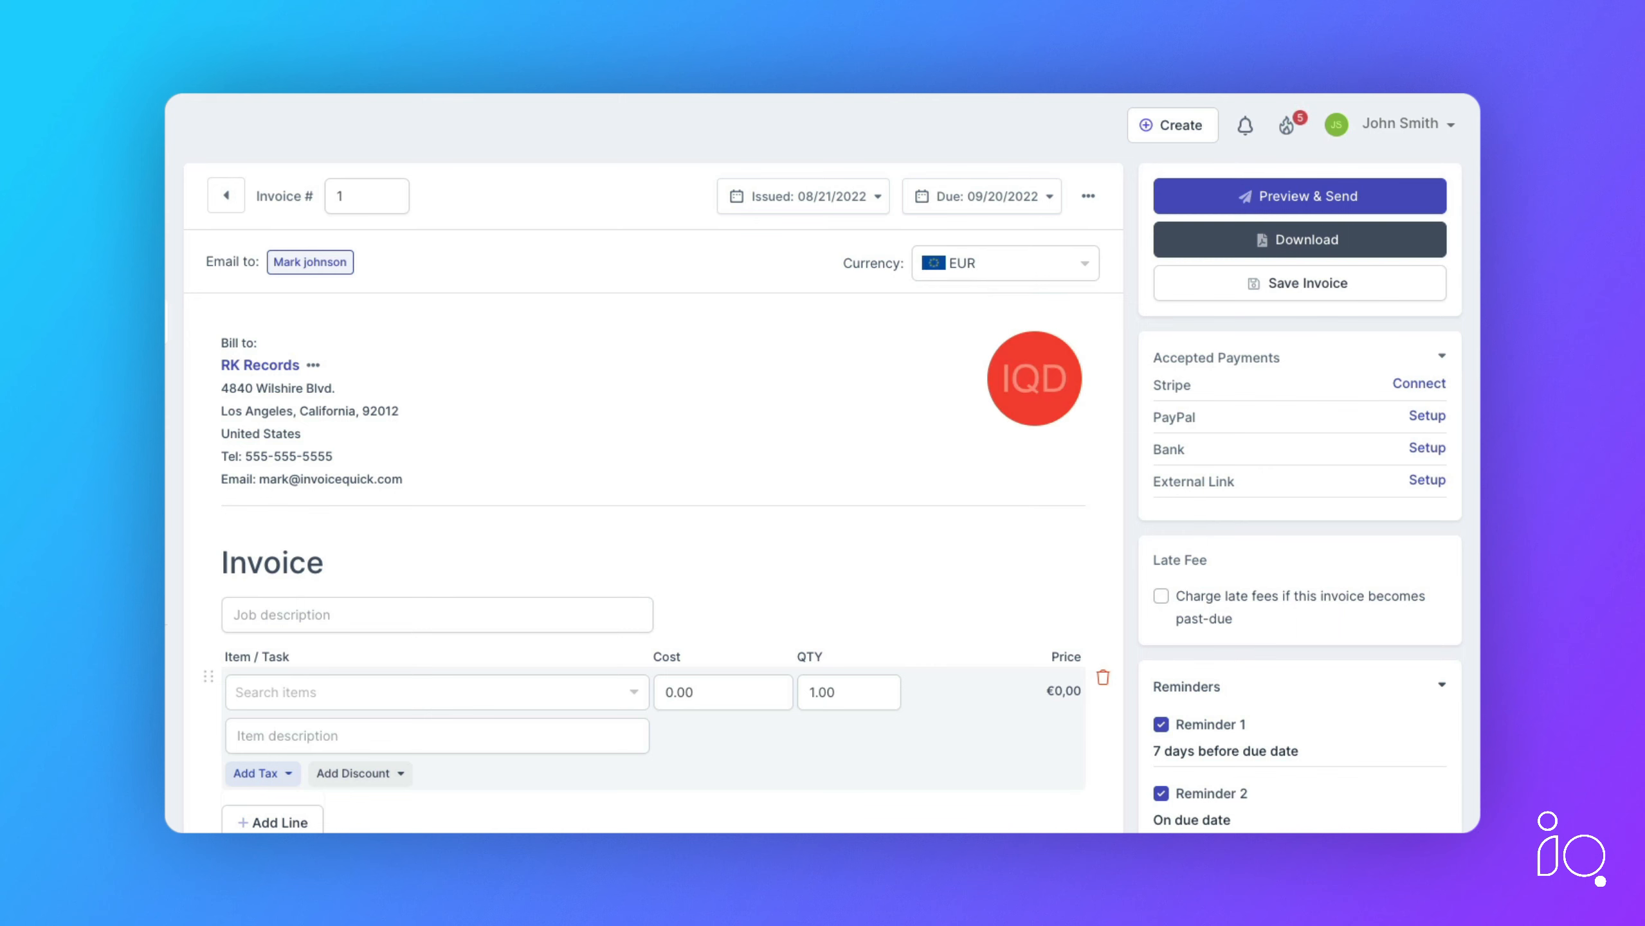
Set the invoice currency back to USD
left_click(954, 276)
scroll(998, 429, "up", 5)
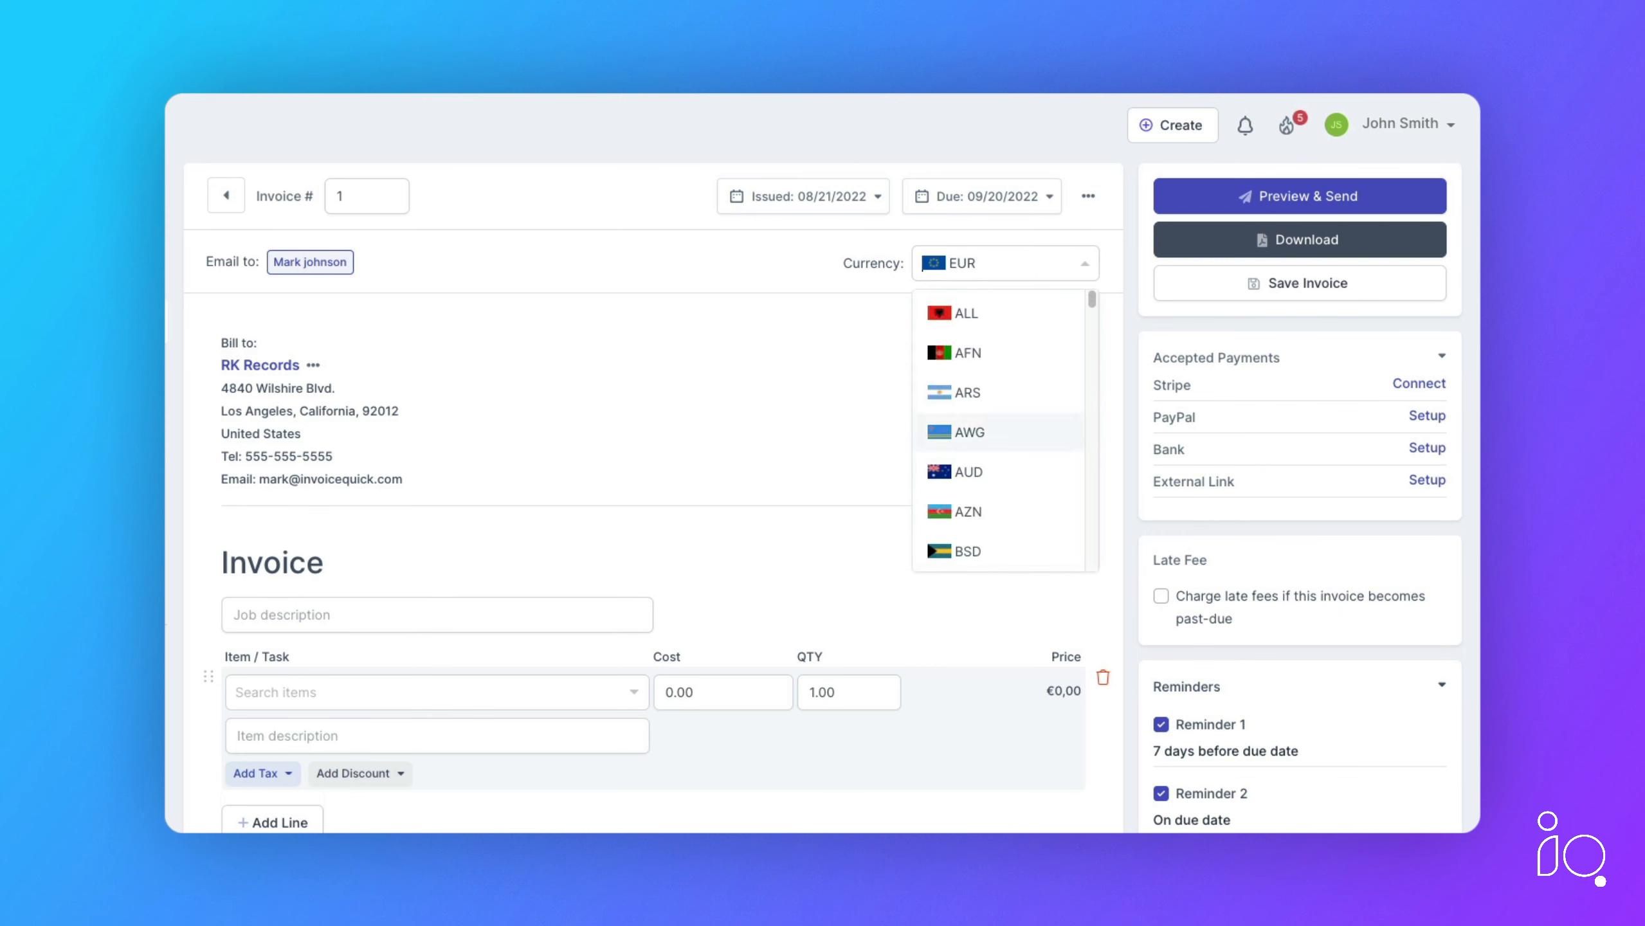
left_click(957, 249)
scroll(1005, 431, "down", 10)
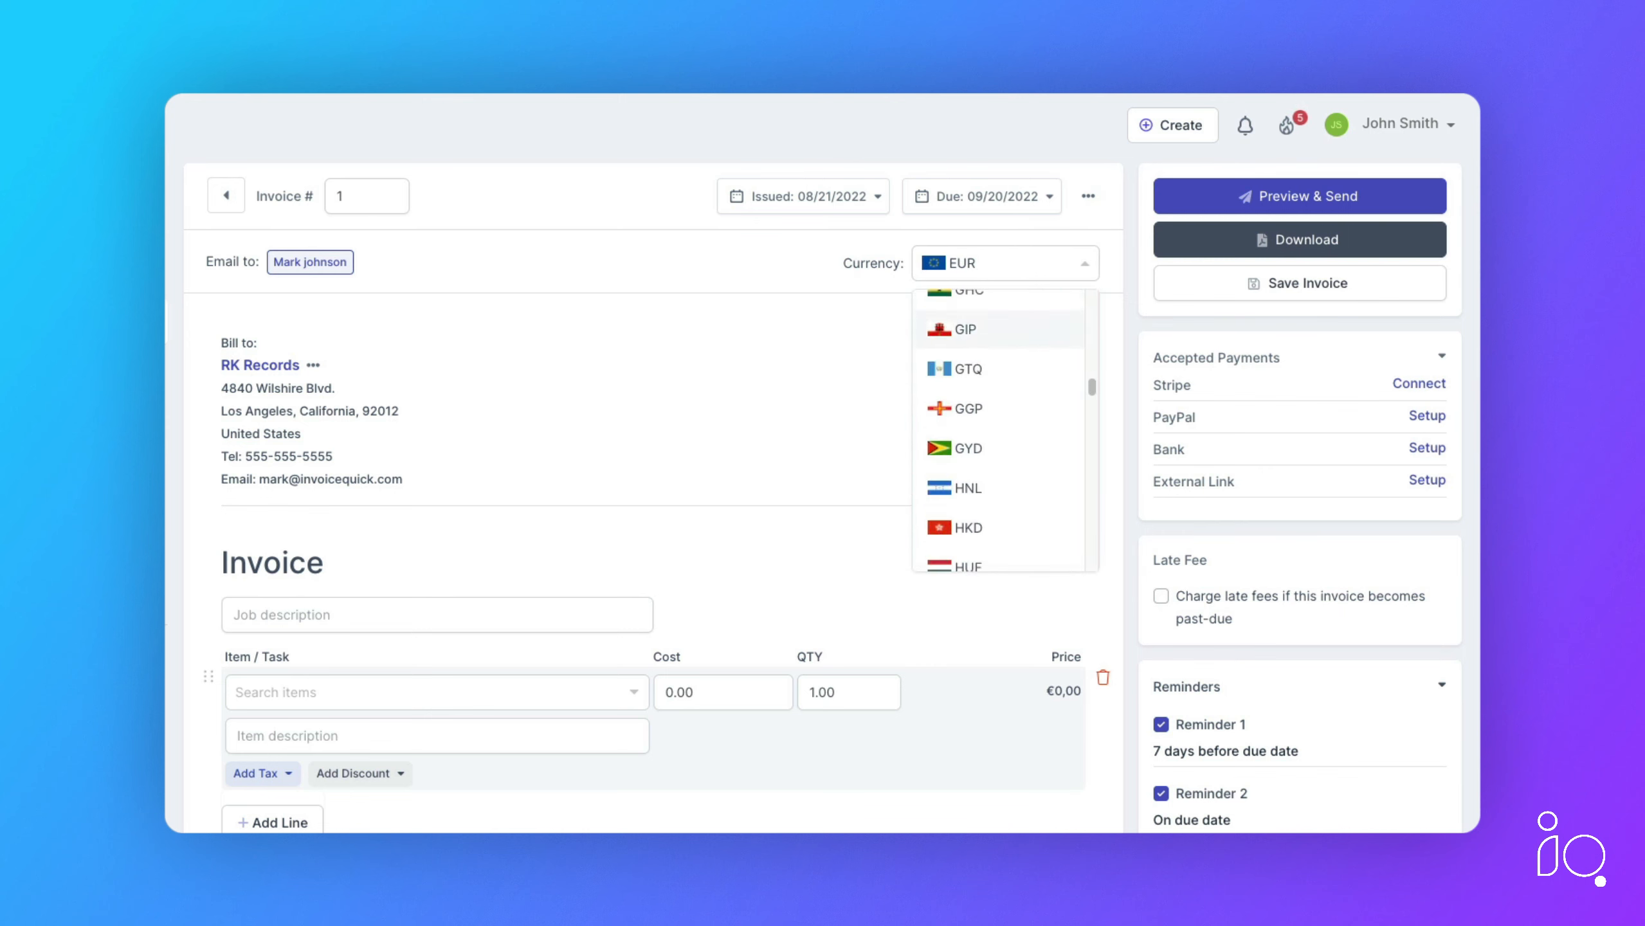
left_click(968, 439)
View the edit form of the billed customer RK Records and the option to change the invoice's customer
left_click(313, 366)
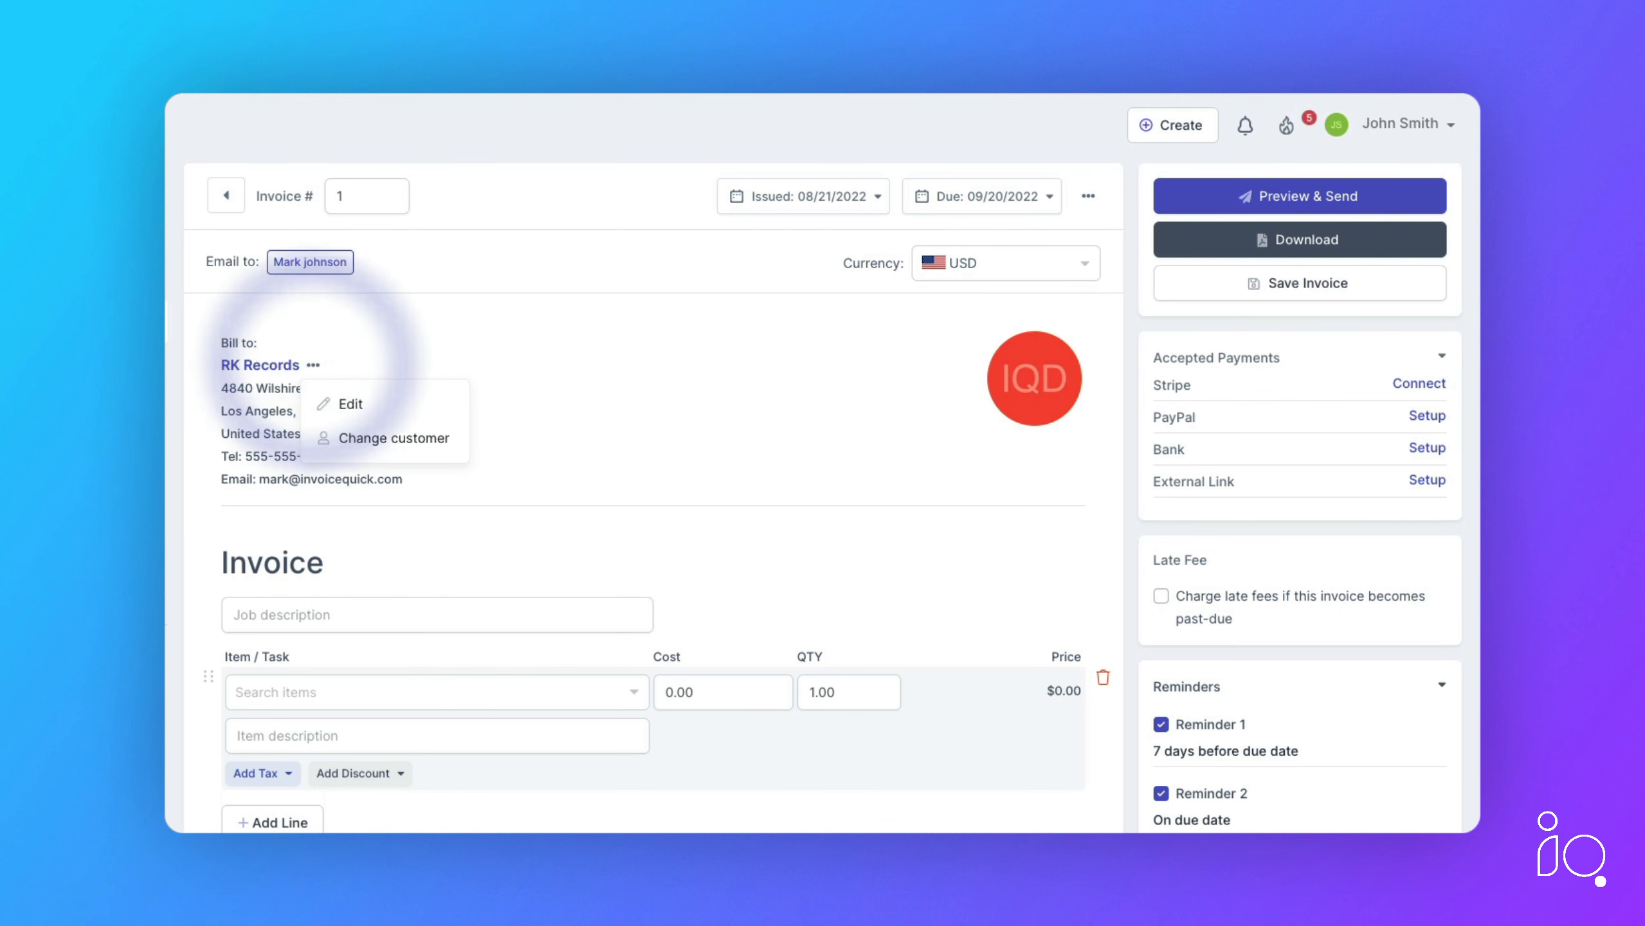
left_click(350, 404)
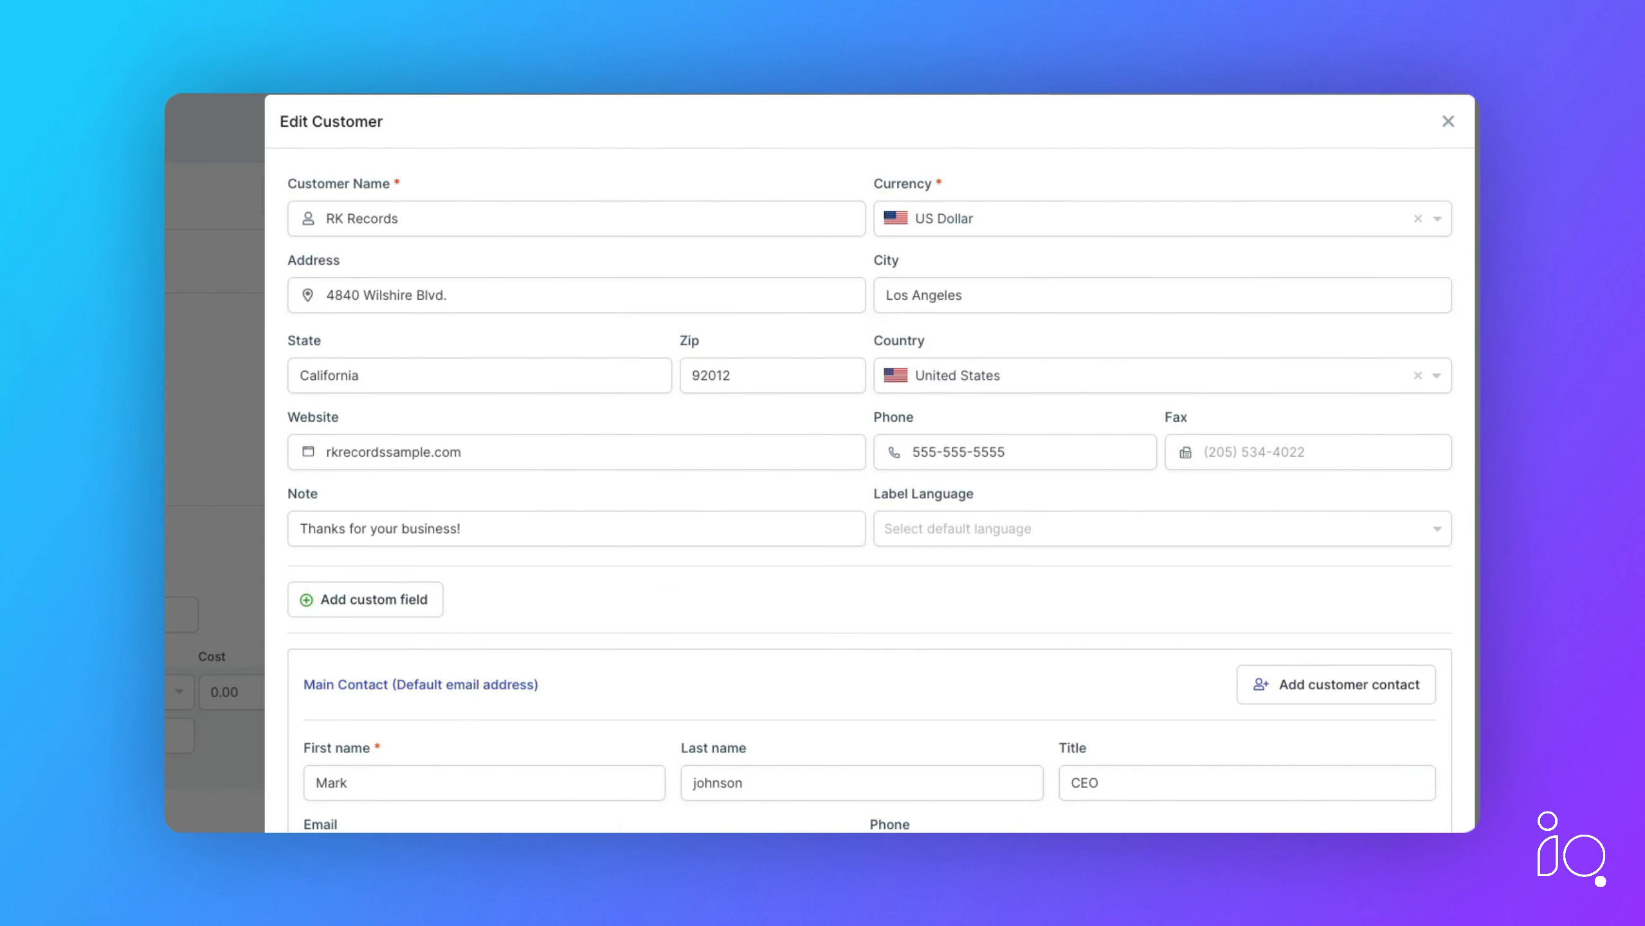
left_click(1449, 122)
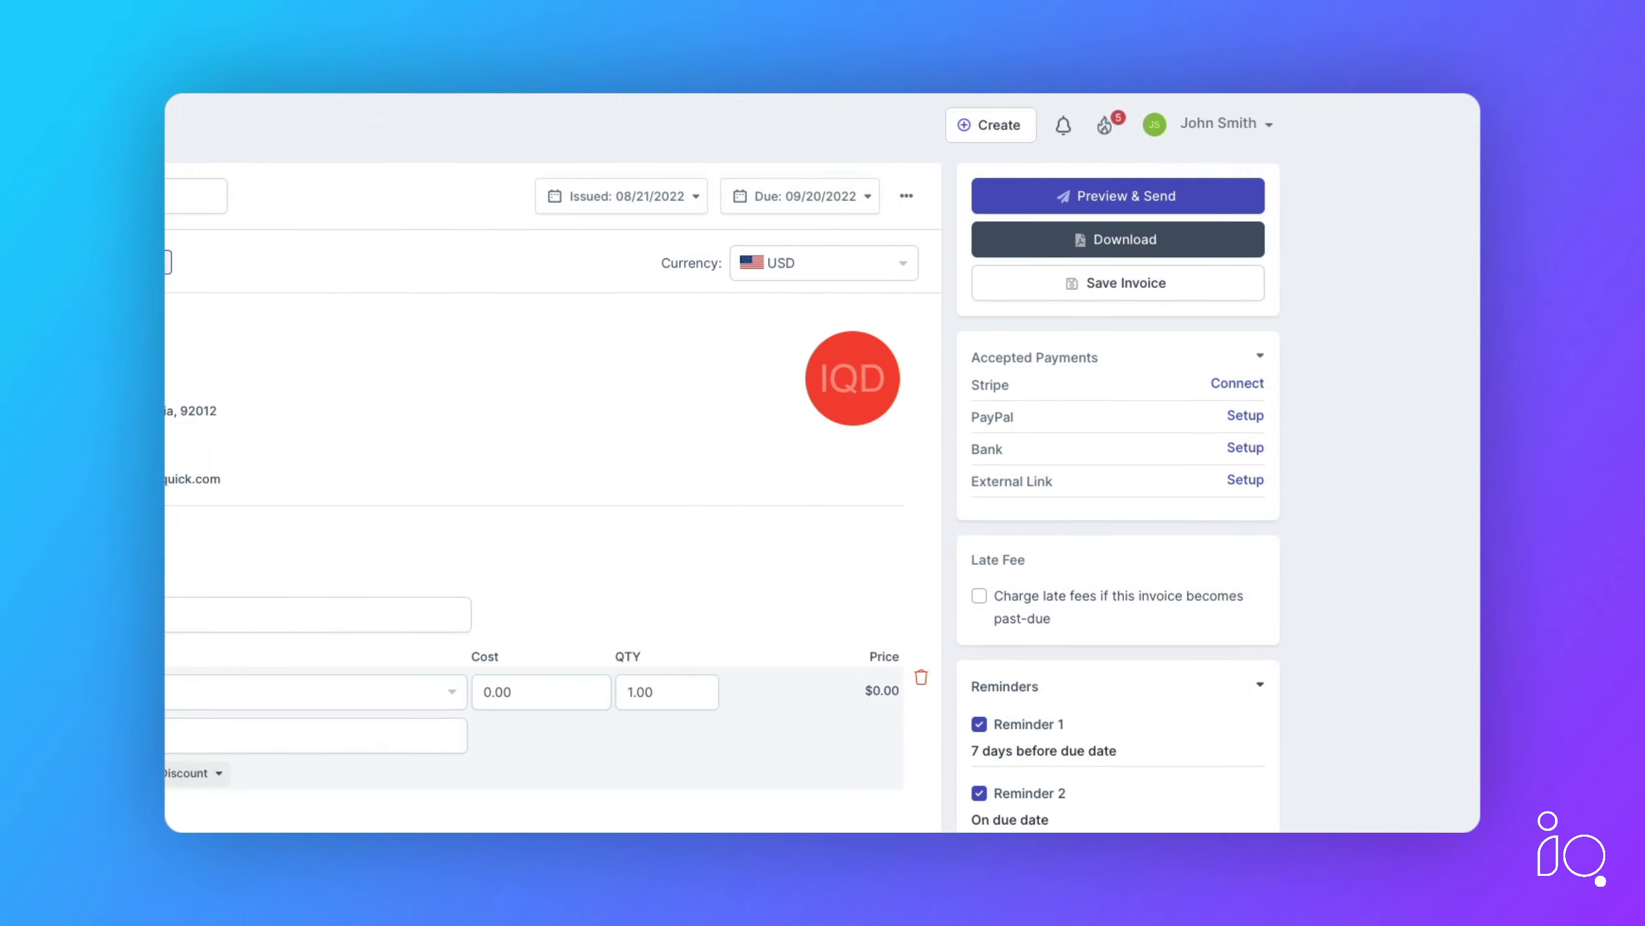
left_click(313, 365)
left_click(383, 438)
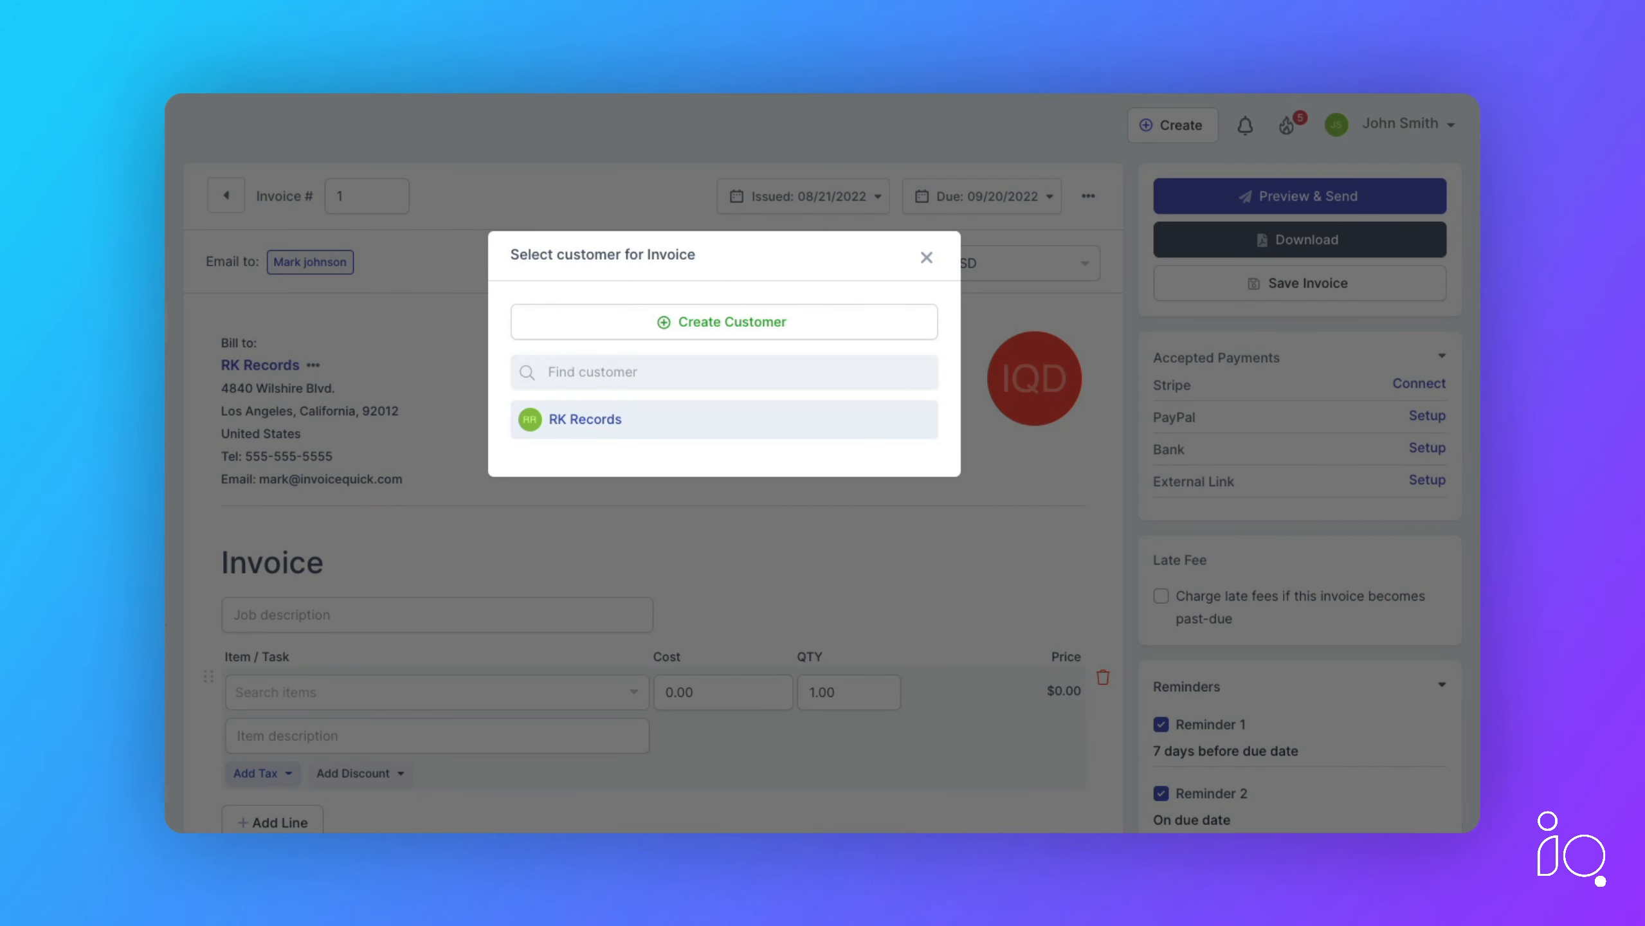
left_click(926, 257)
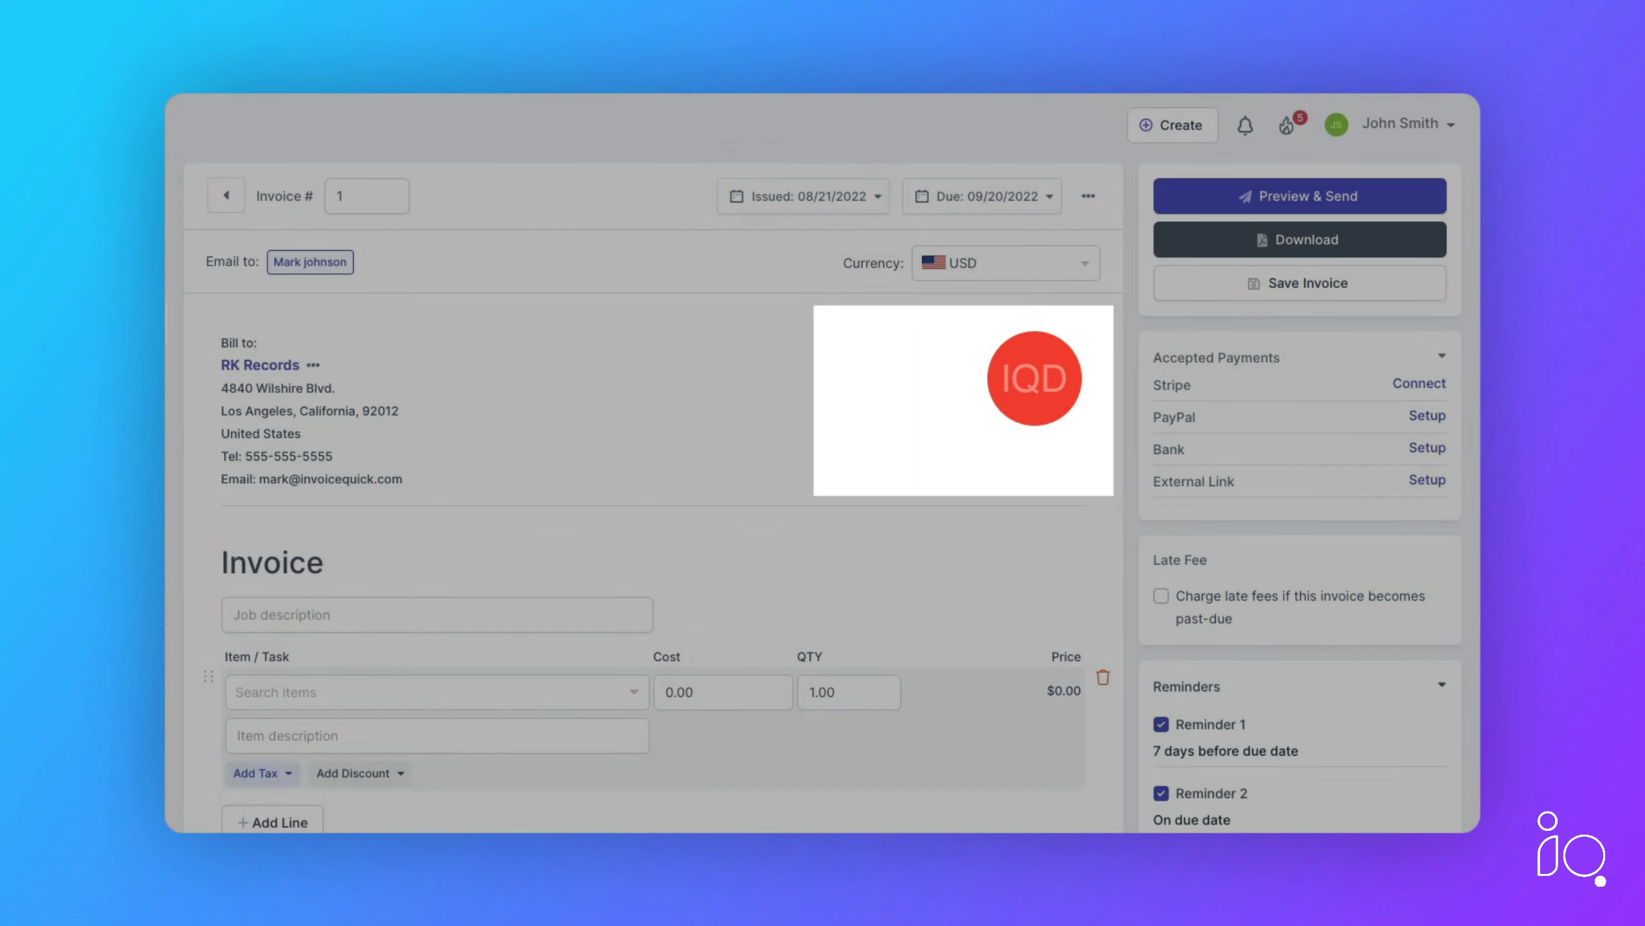
Enter "Website Development" as the invoice's job description
scroll(813, 463, "down", 3)
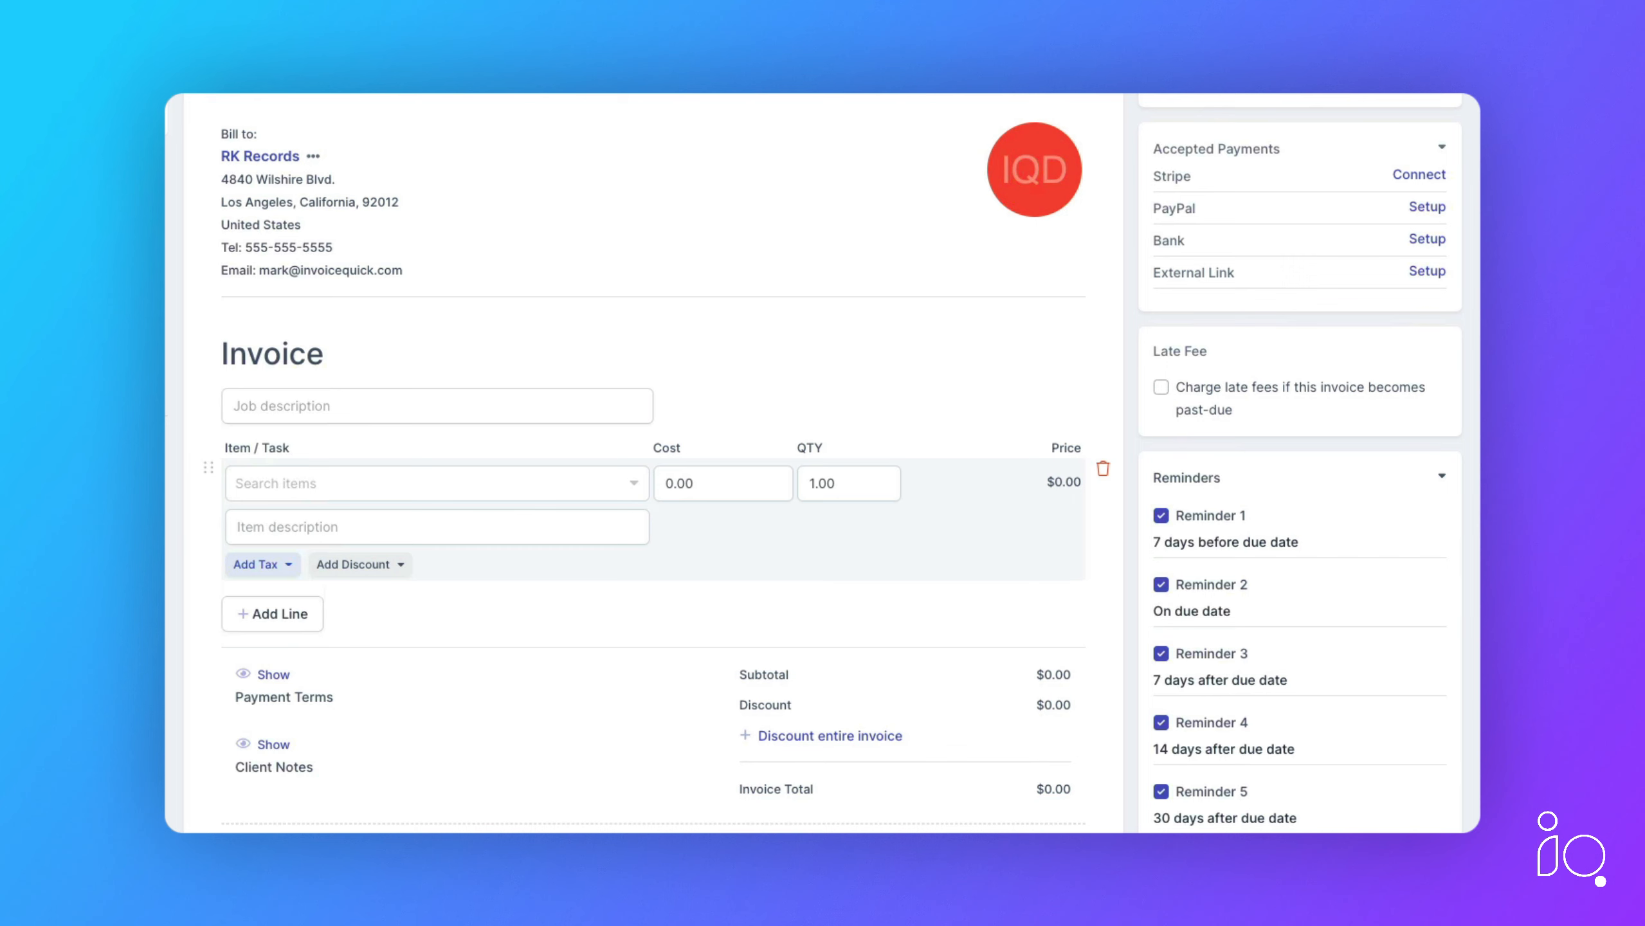
left_click(403, 392)
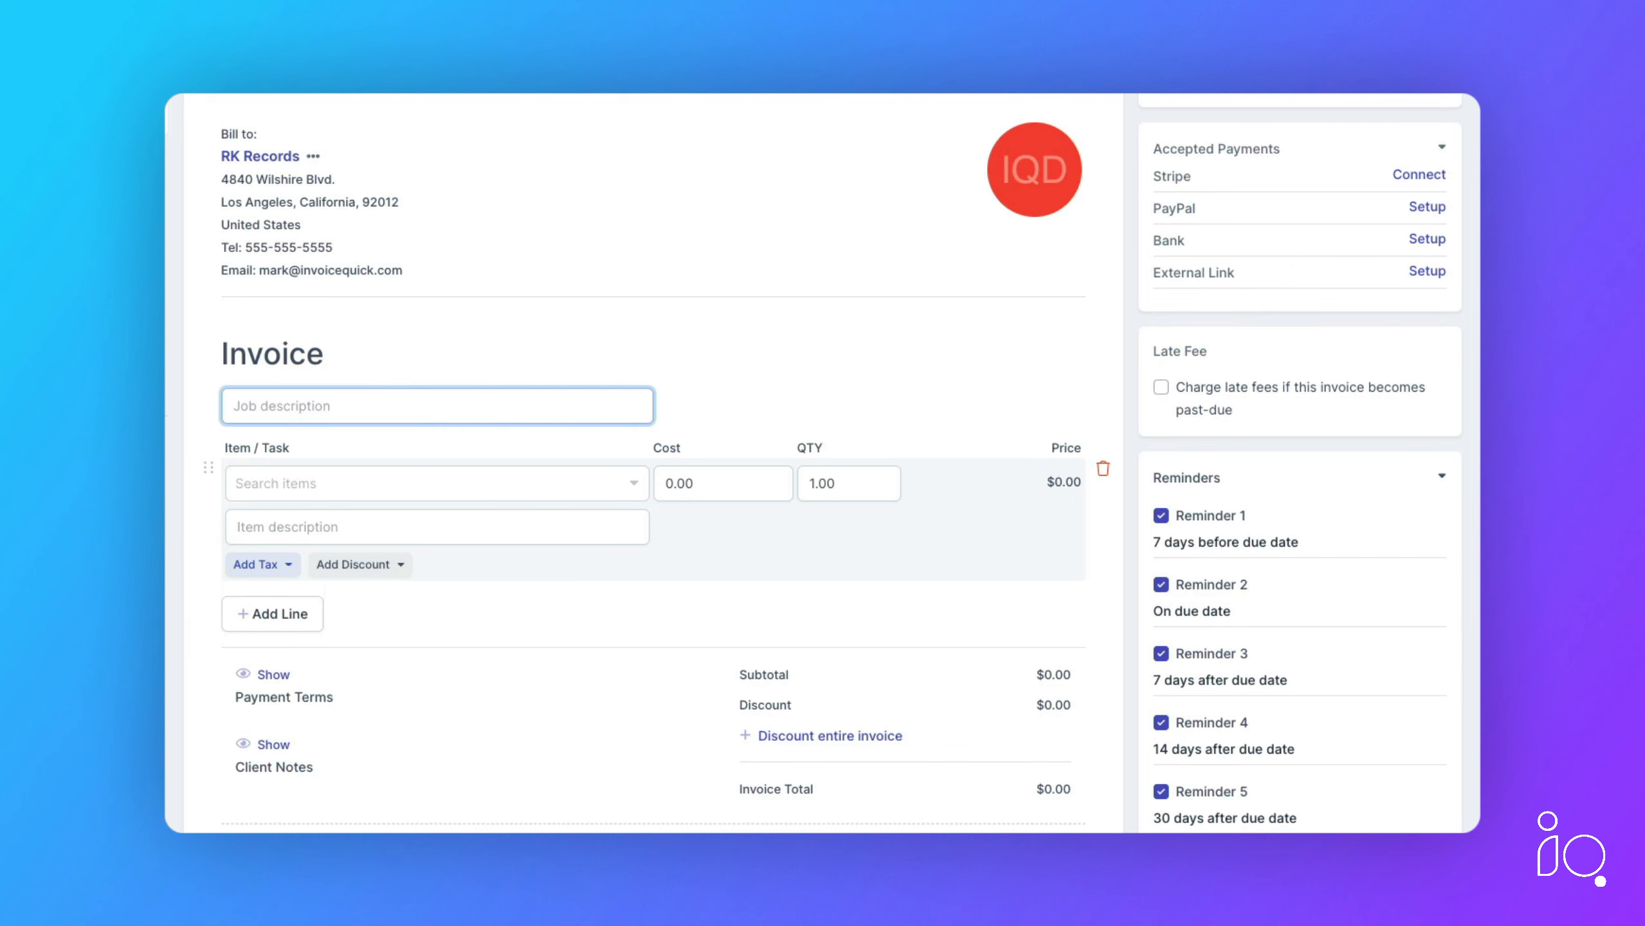
type("Website Development")
Fill the first invoice line with the saved item Consulting Services
left_click(379, 483)
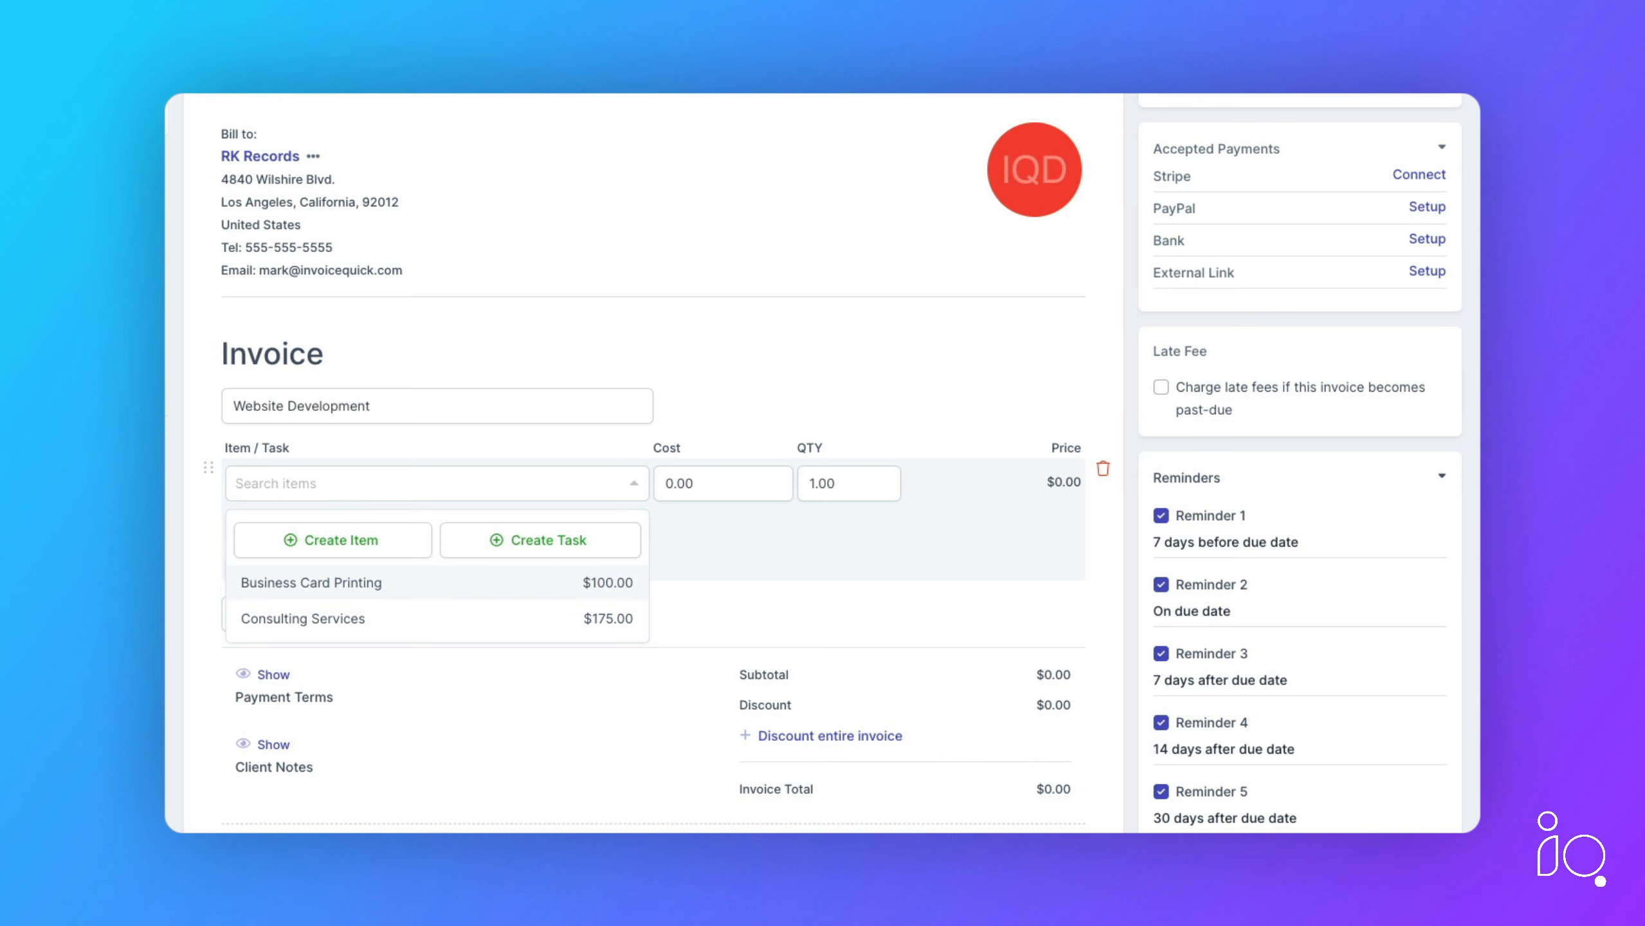
left_click(432, 407)
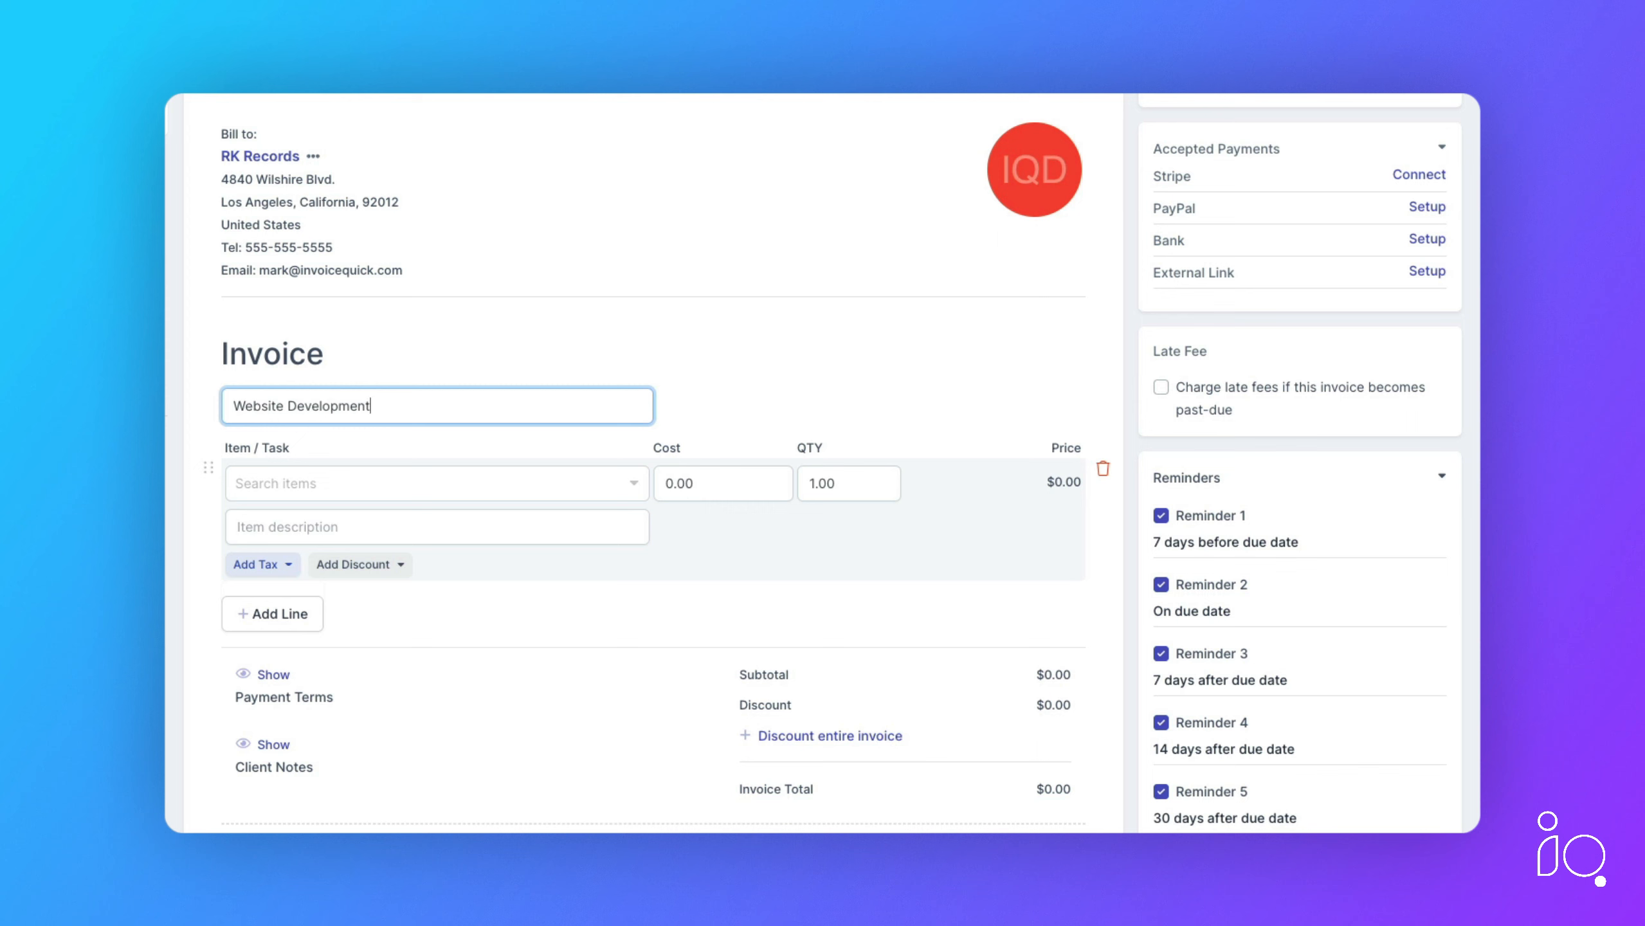
left_click(634, 483)
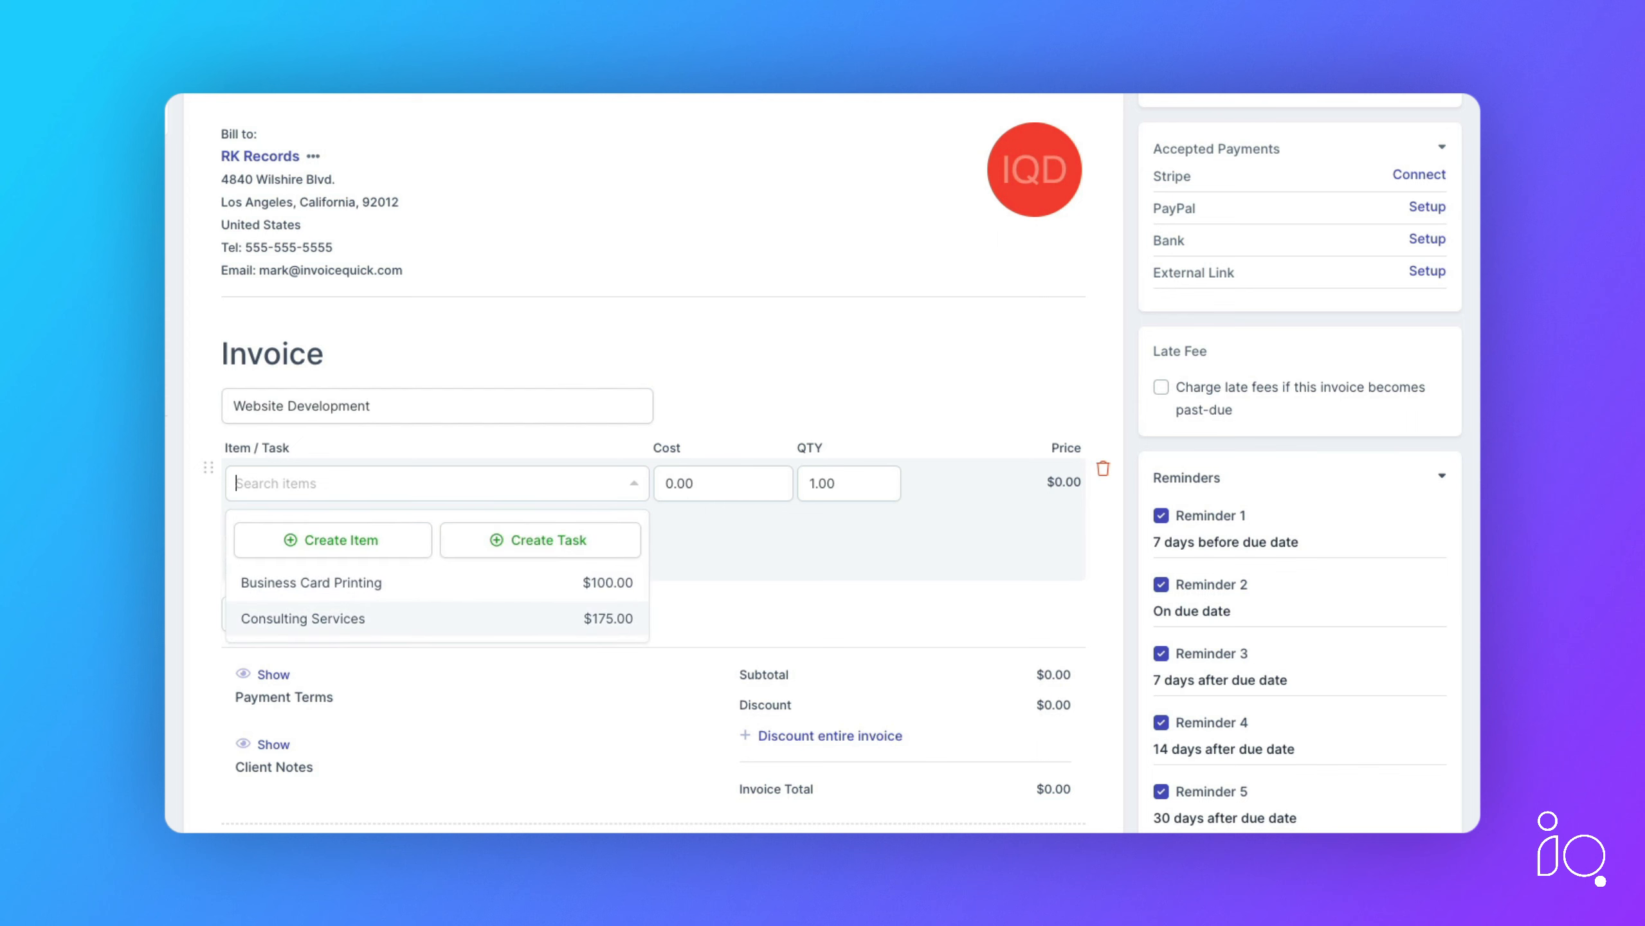
left_click(325, 620)
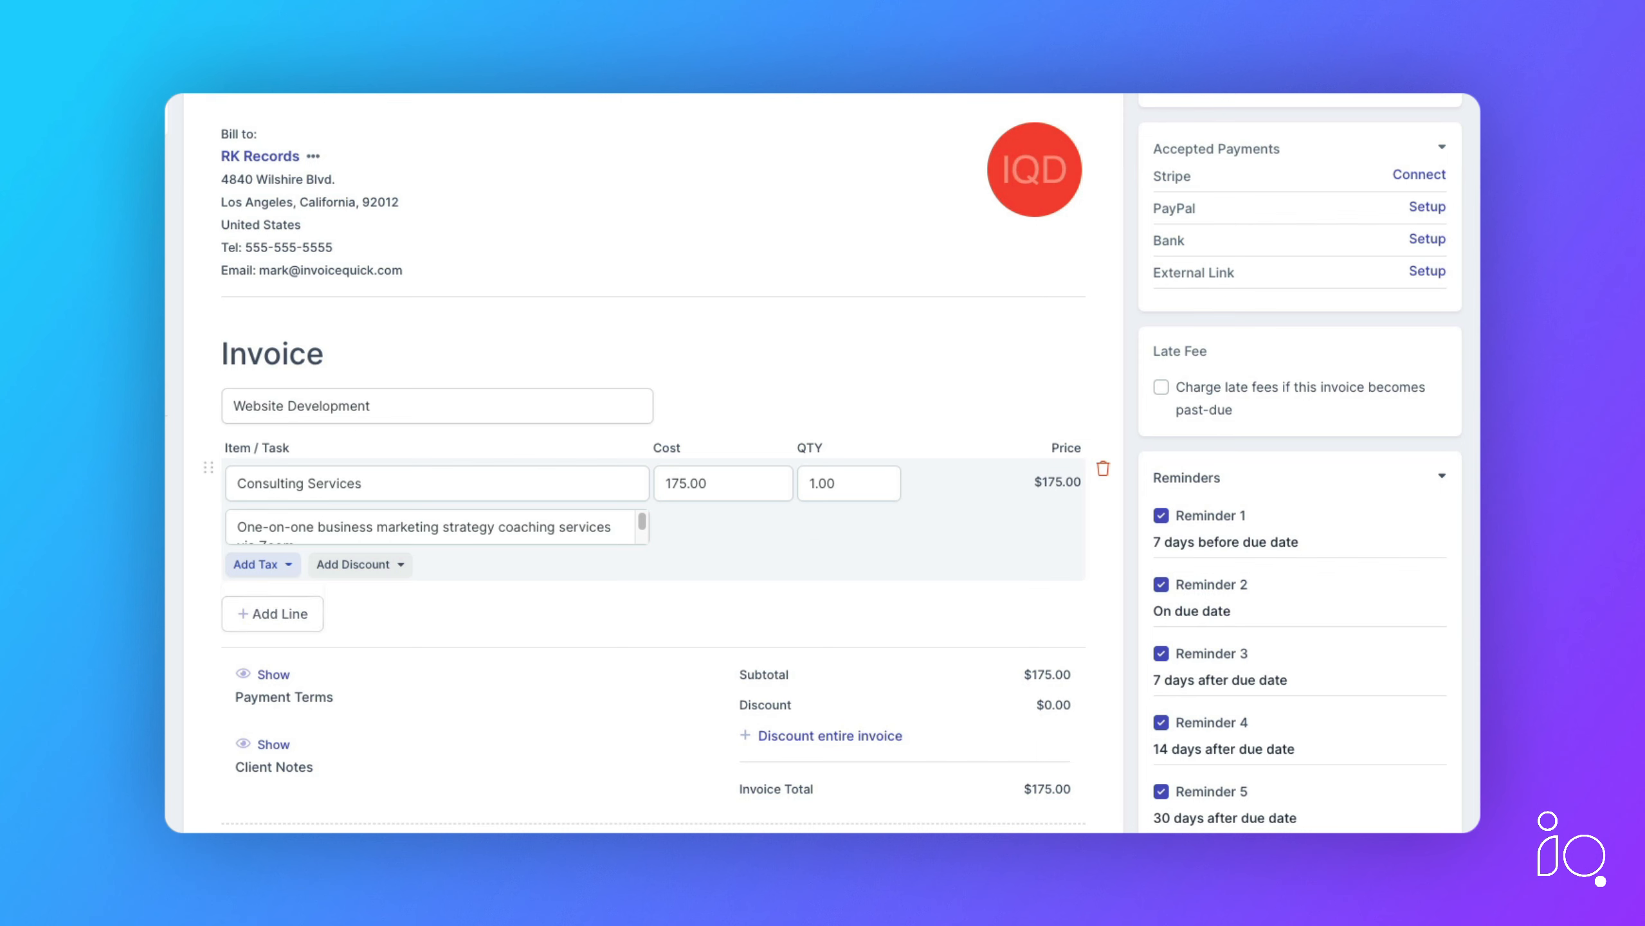
Add a second invoice line and start creating a new item named "Website Development" for it
left_click(297, 613)
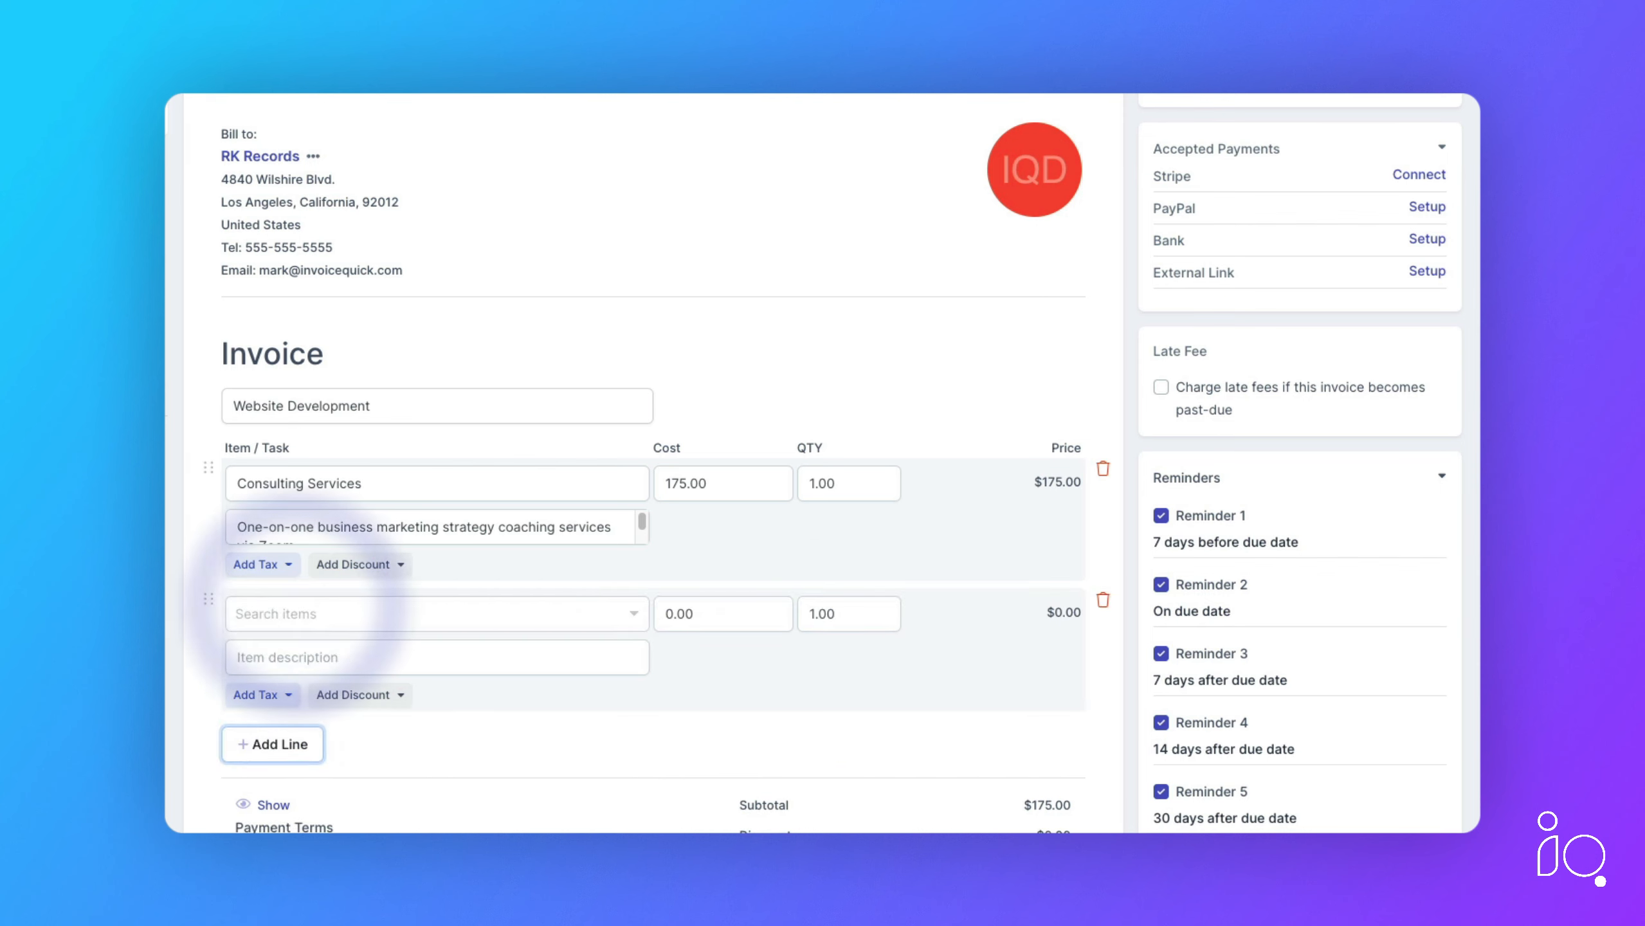
left_click(297, 613)
type("Webs")
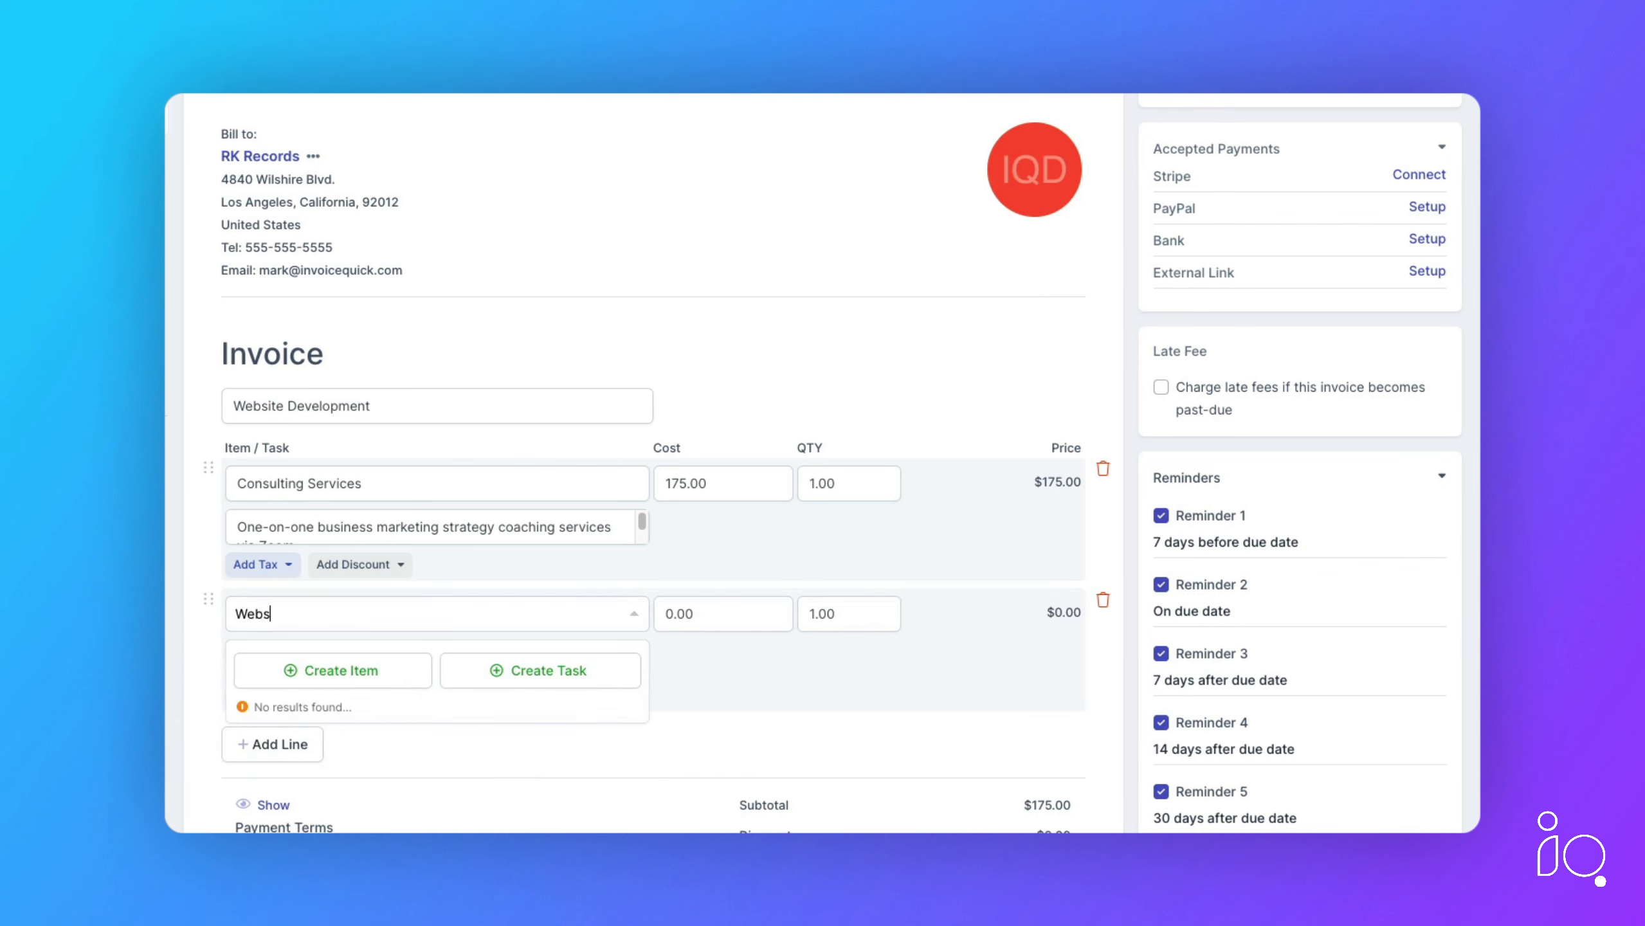
type("ite Development")
left_click(332, 670)
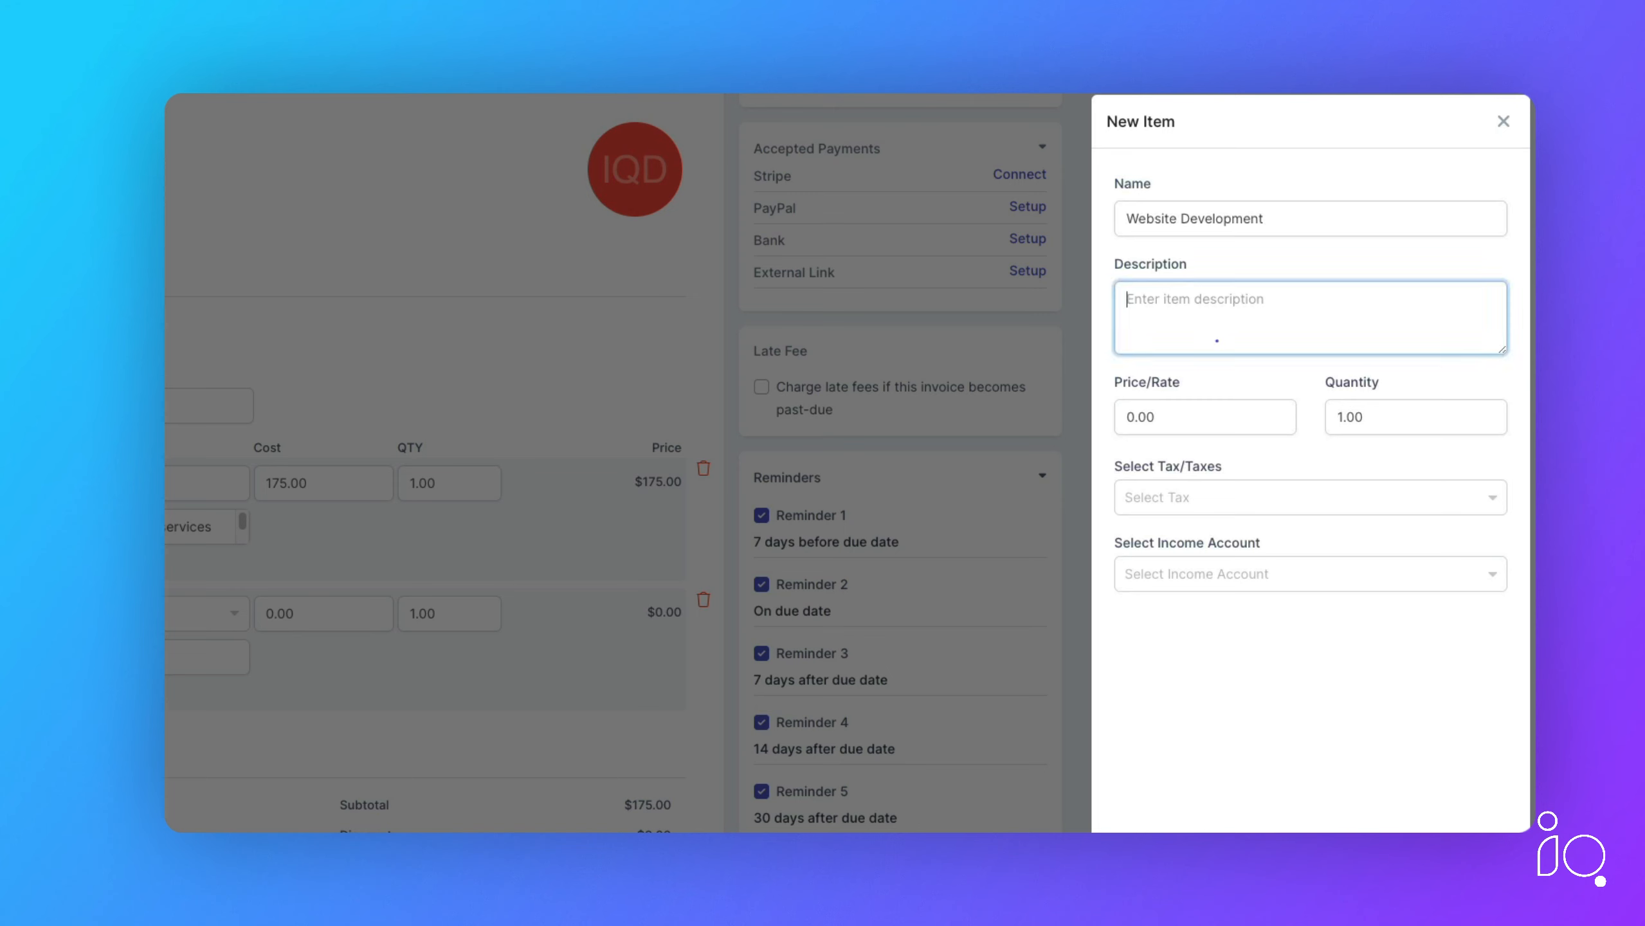
Give the new item the description "Website Dev Services. 10 Pages", a price of 1500 and the income account Product Sales - Sales Income
type("Website Dev Services. 10 Pages")
left_click(1164, 412)
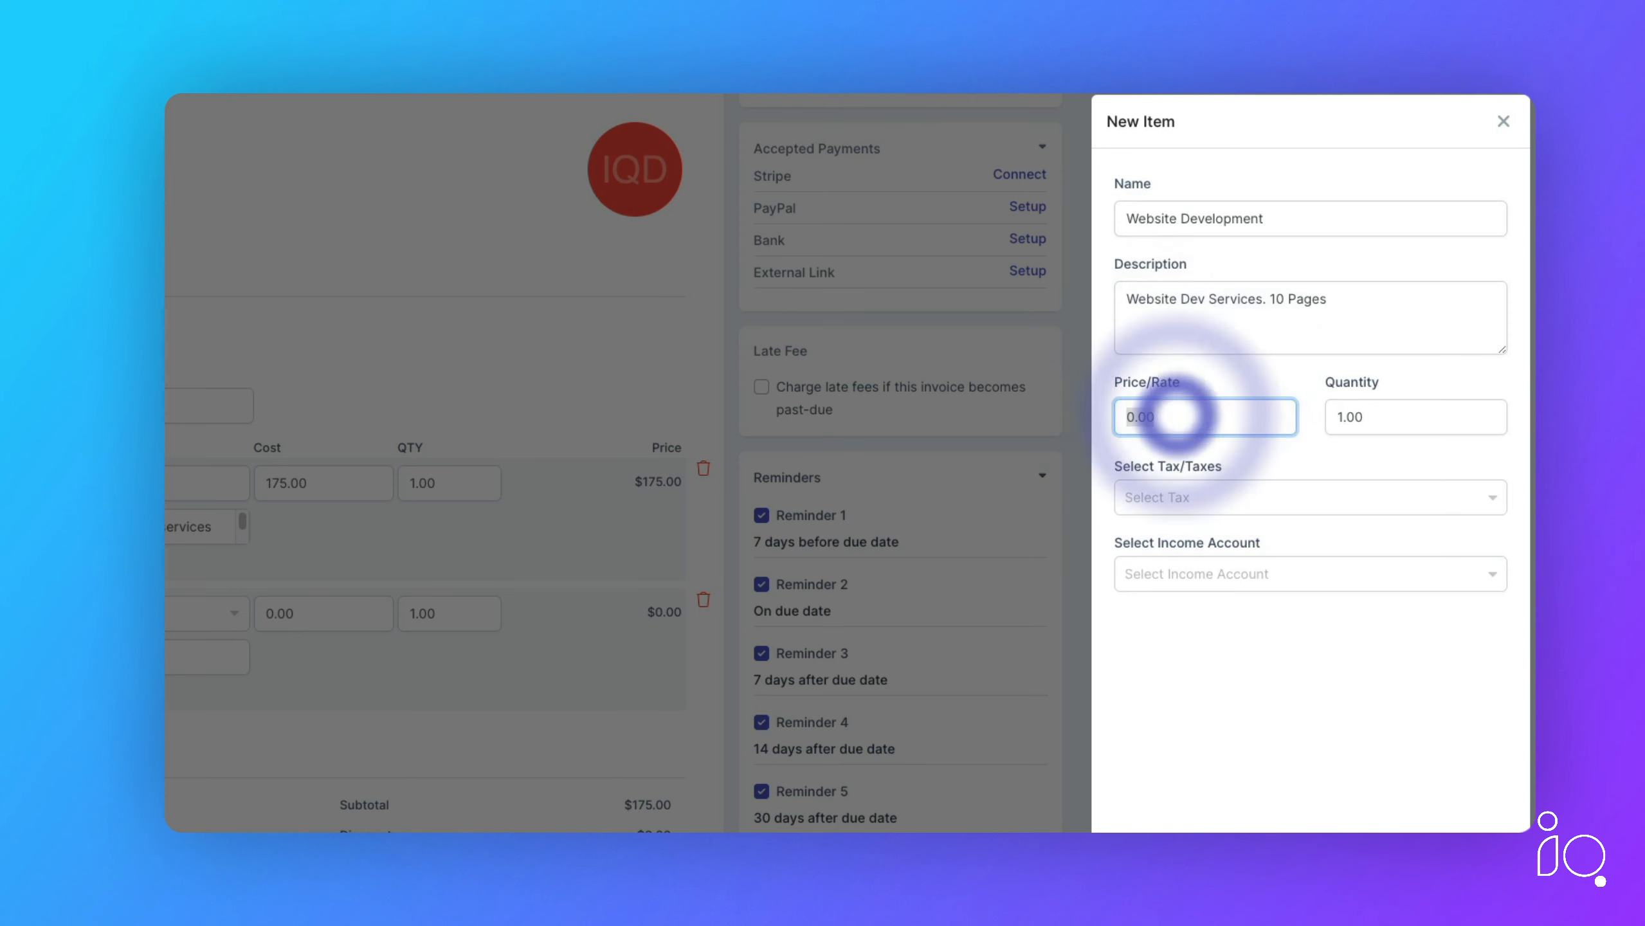
type("1500")
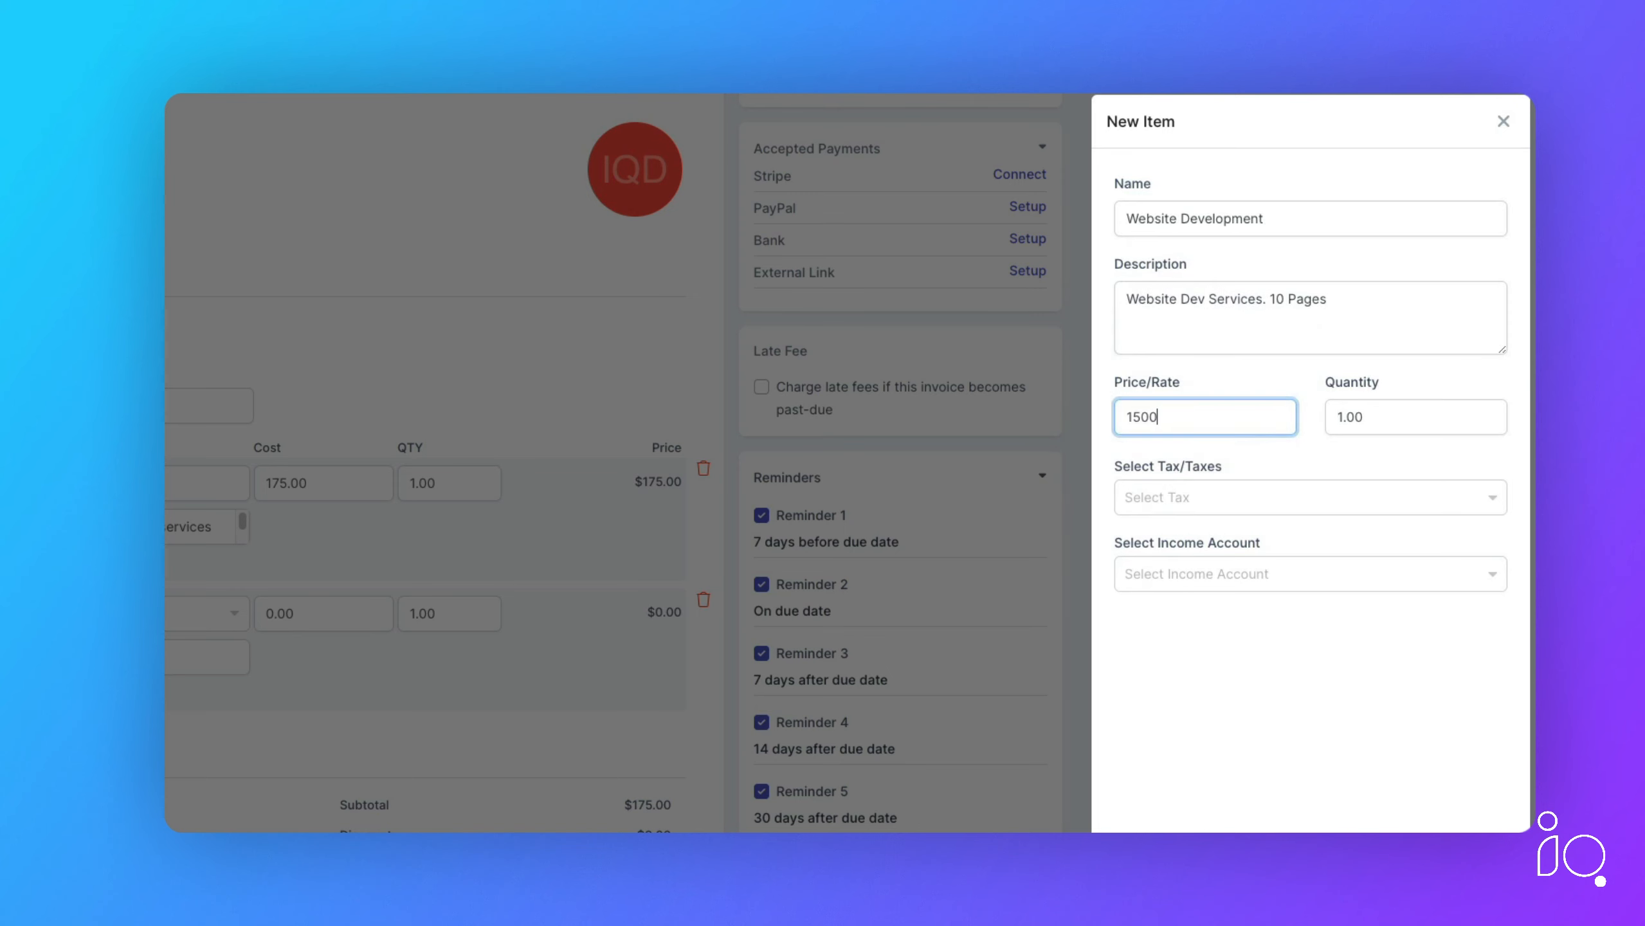
left_click(1493, 573)
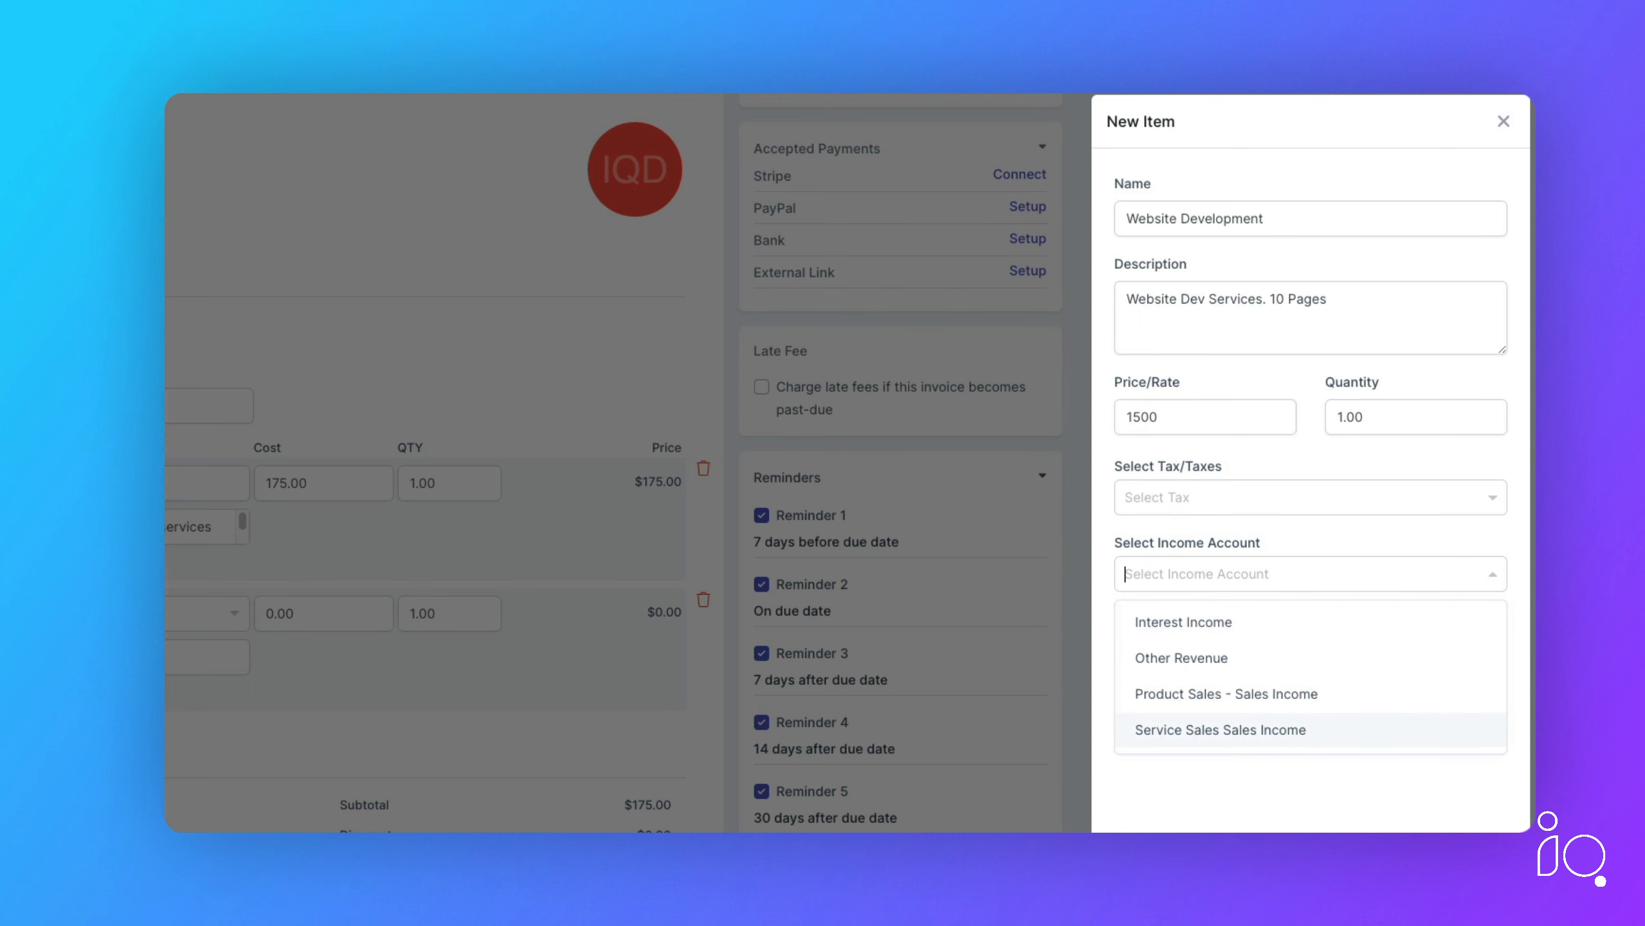
left_click(1161, 694)
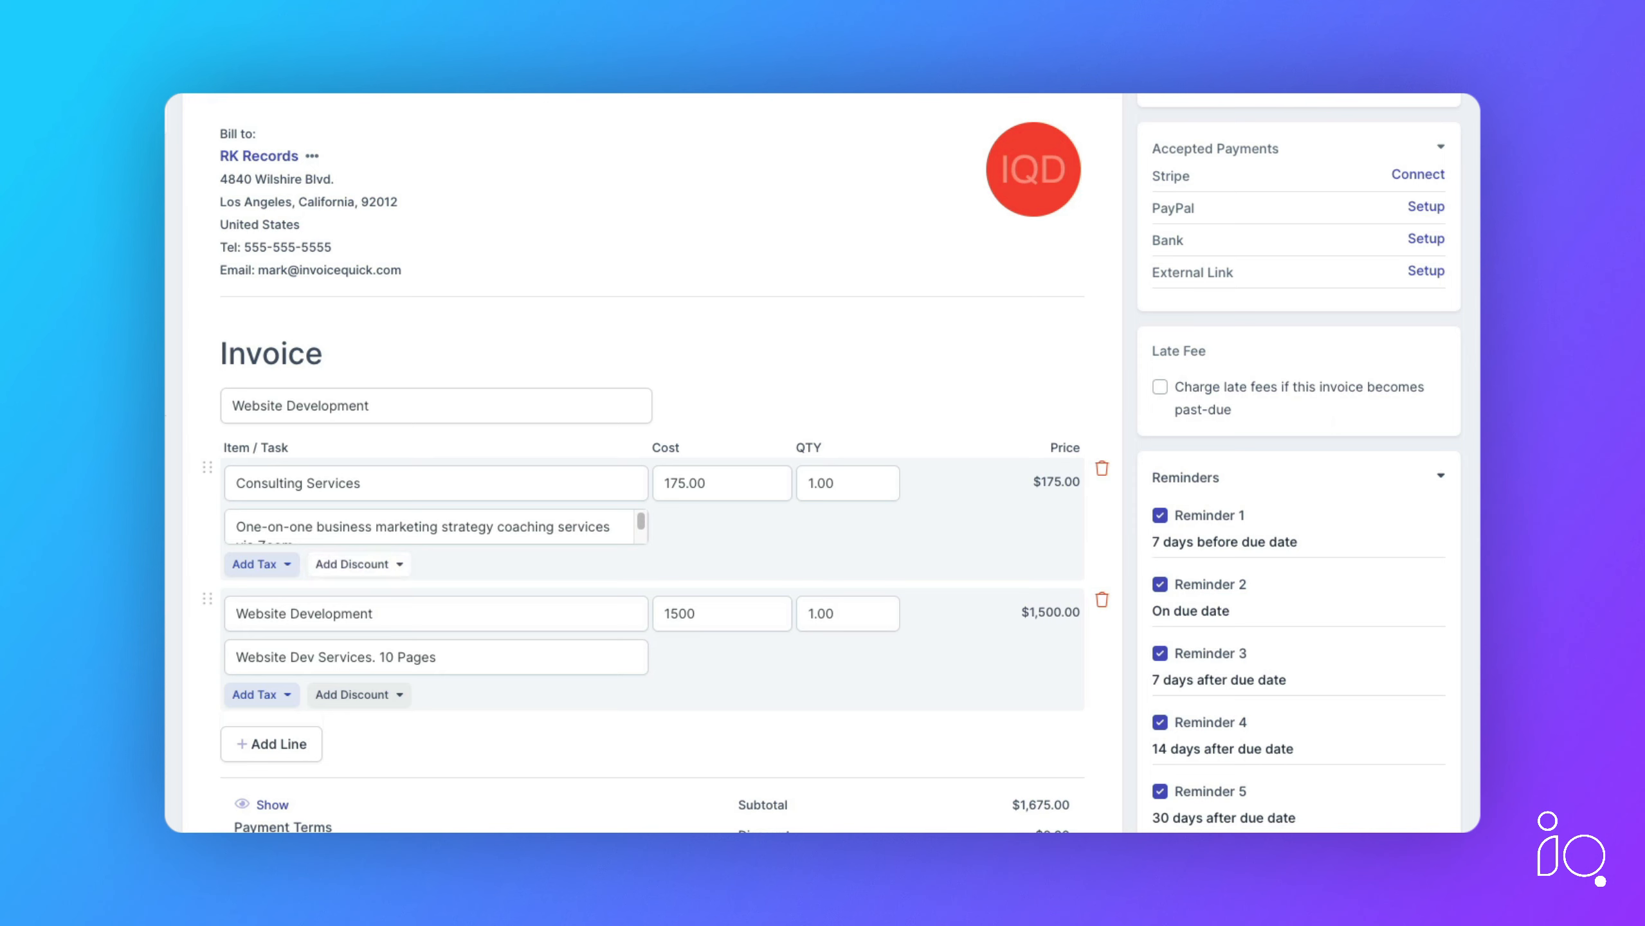
Apply a 10% discount to the Consulting Services line
left_click(356, 564)
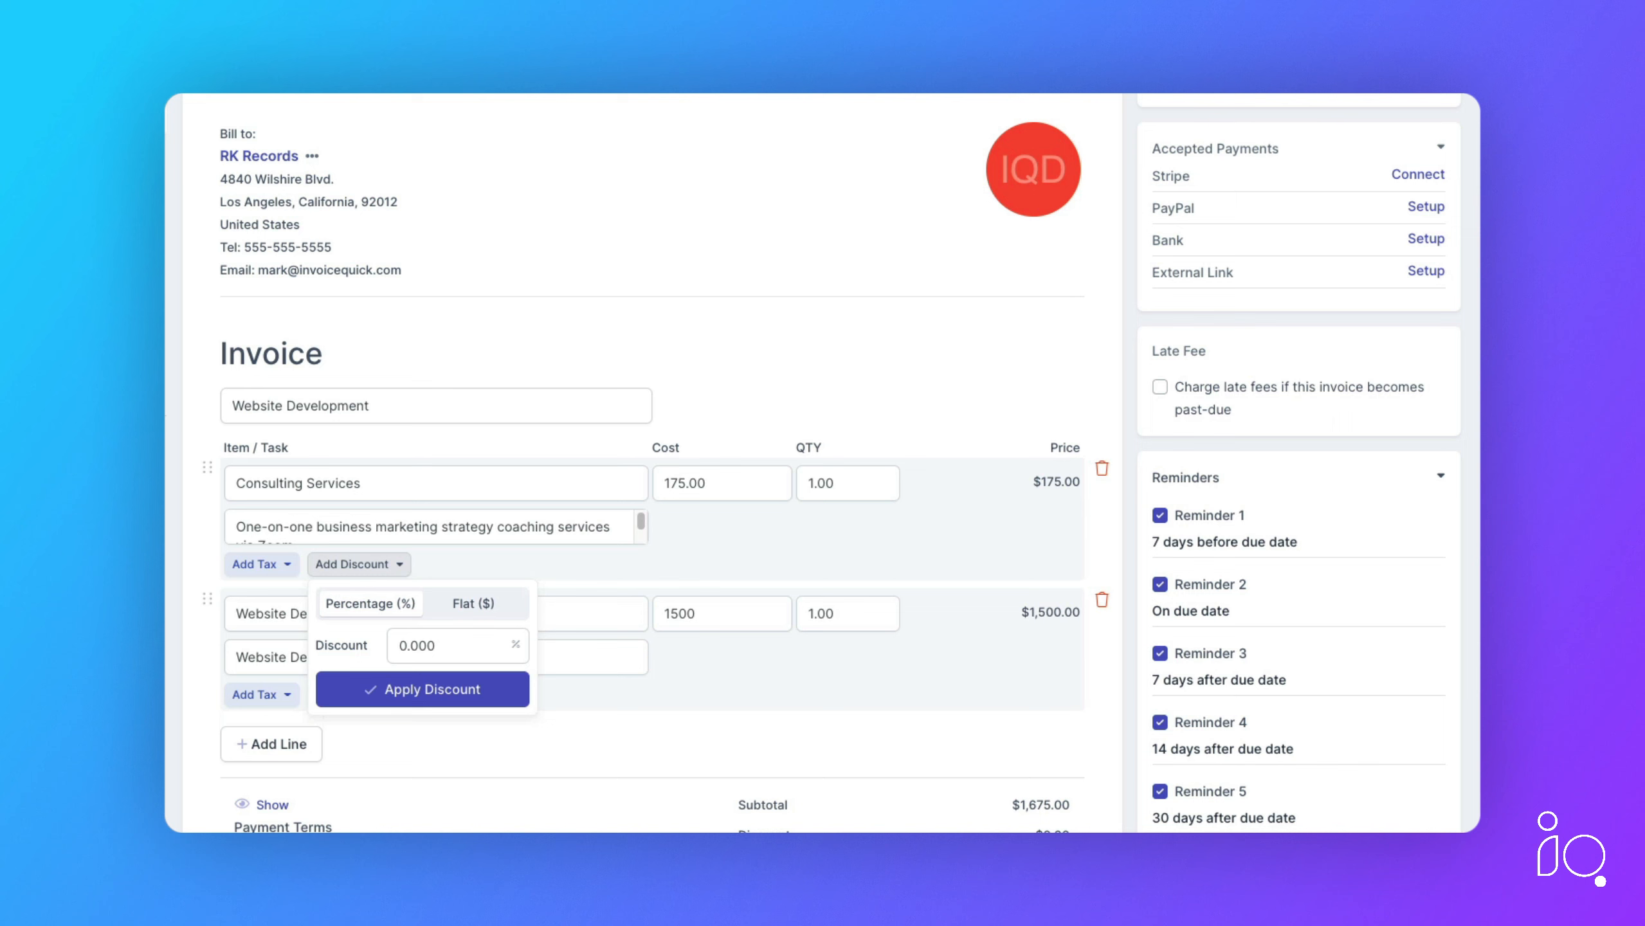
left_click(422, 645)
type("10")
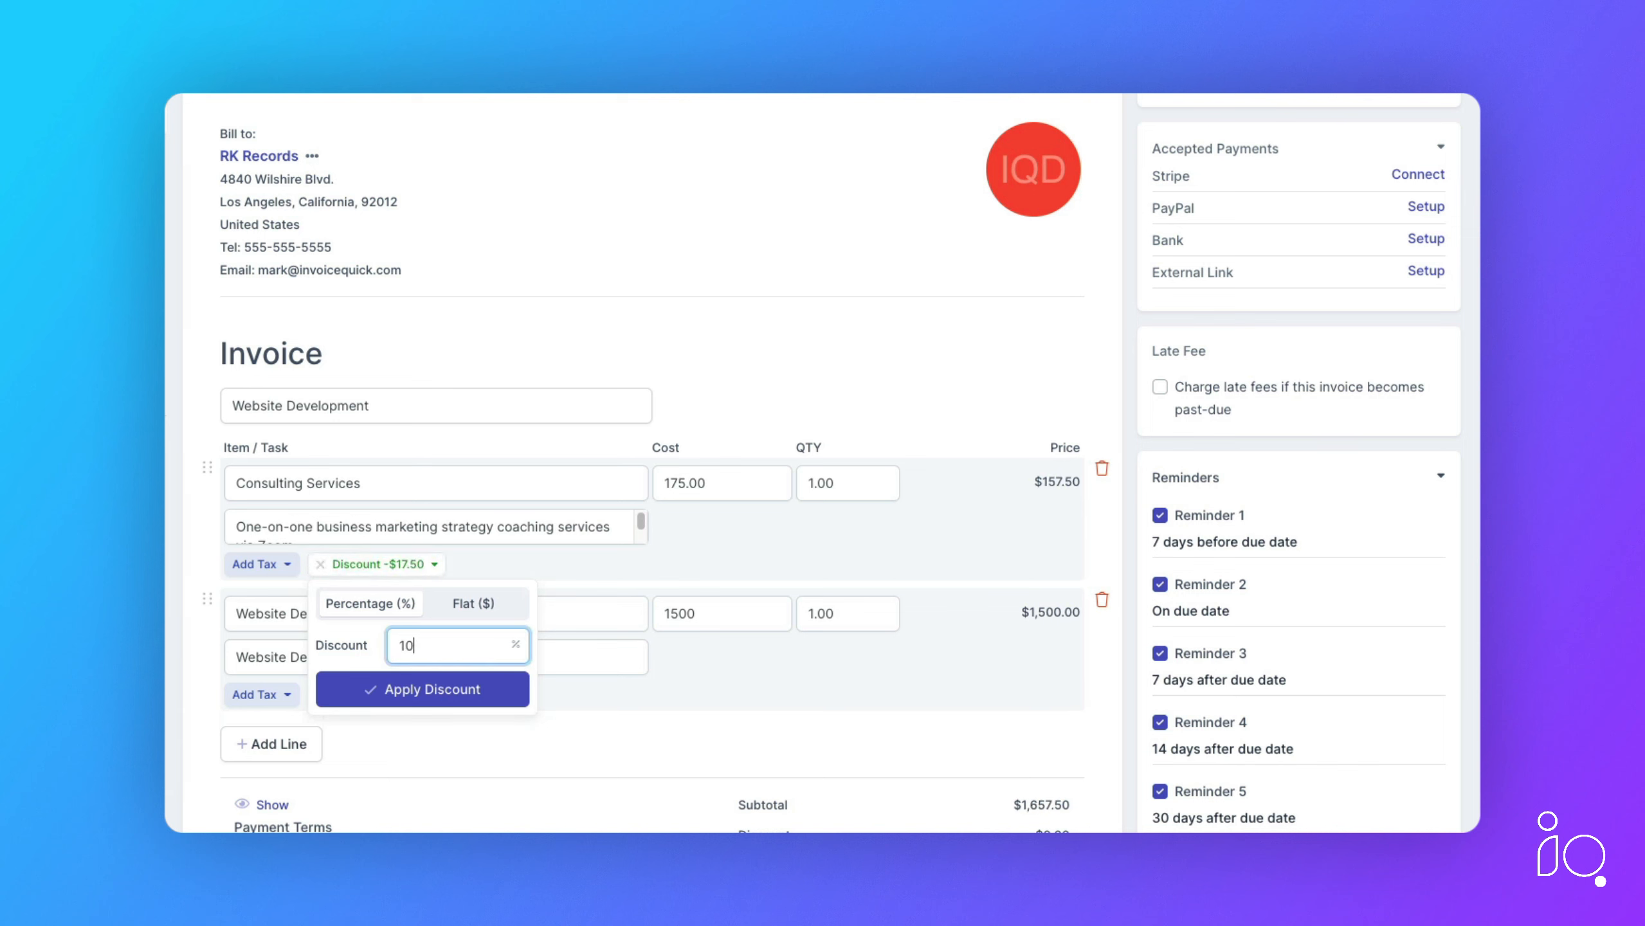
left_click(454, 687)
Apply a flat $150 discount to the Website Development line
left_click(356, 694)
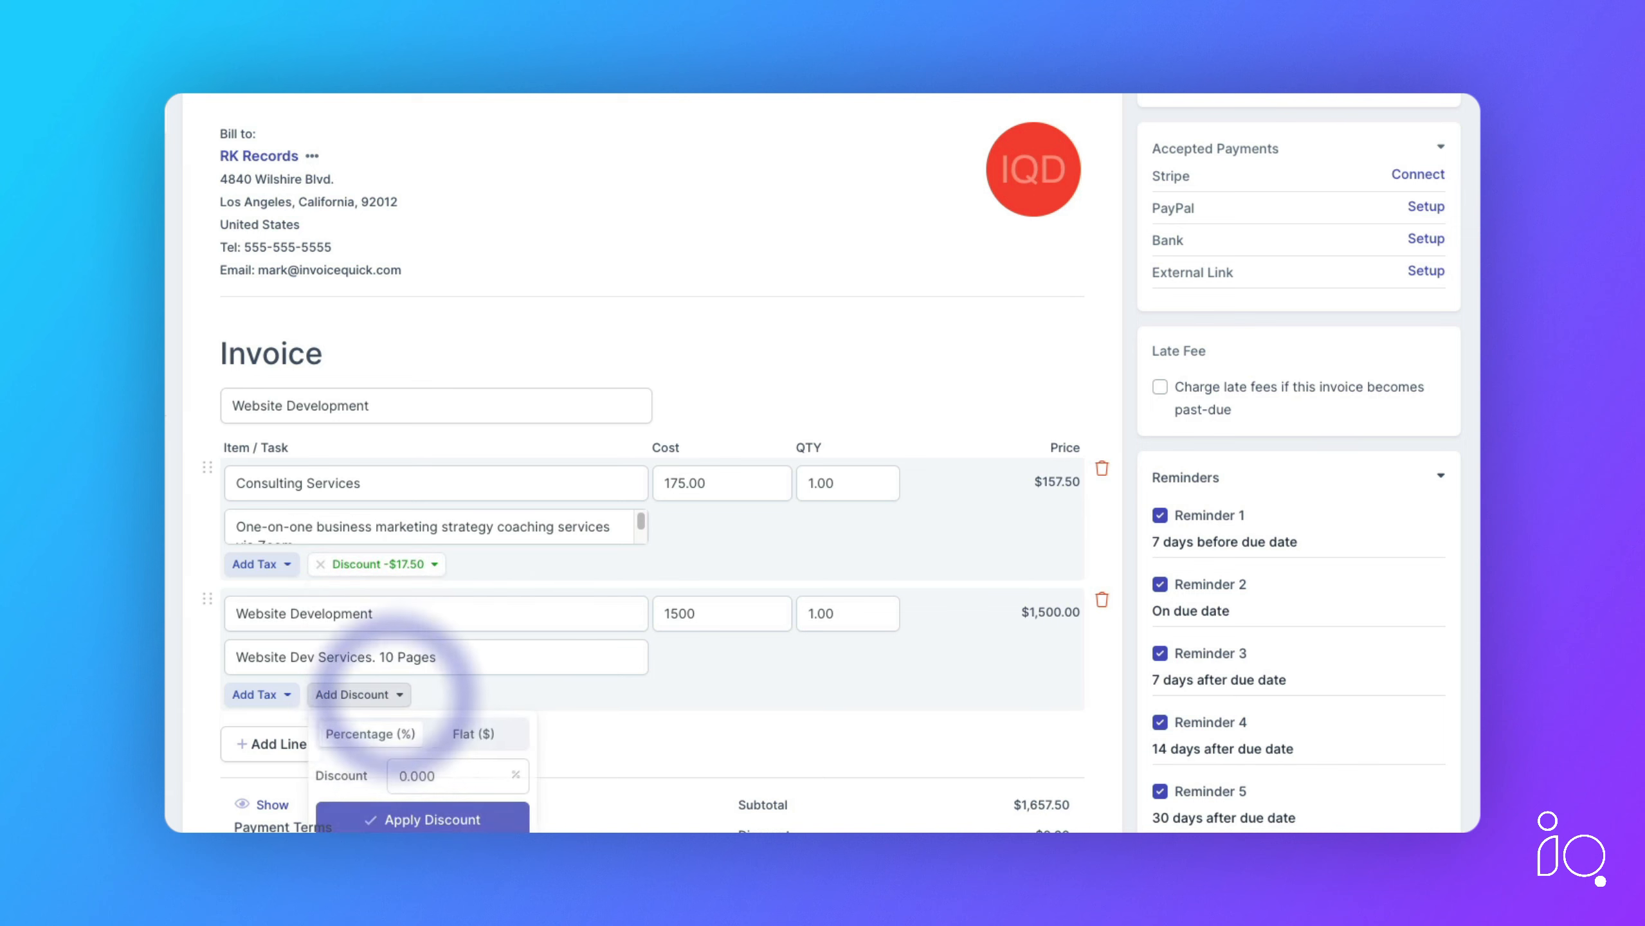
left_click(473, 734)
scroll(454, 648, "down", 3)
left_click(431, 571)
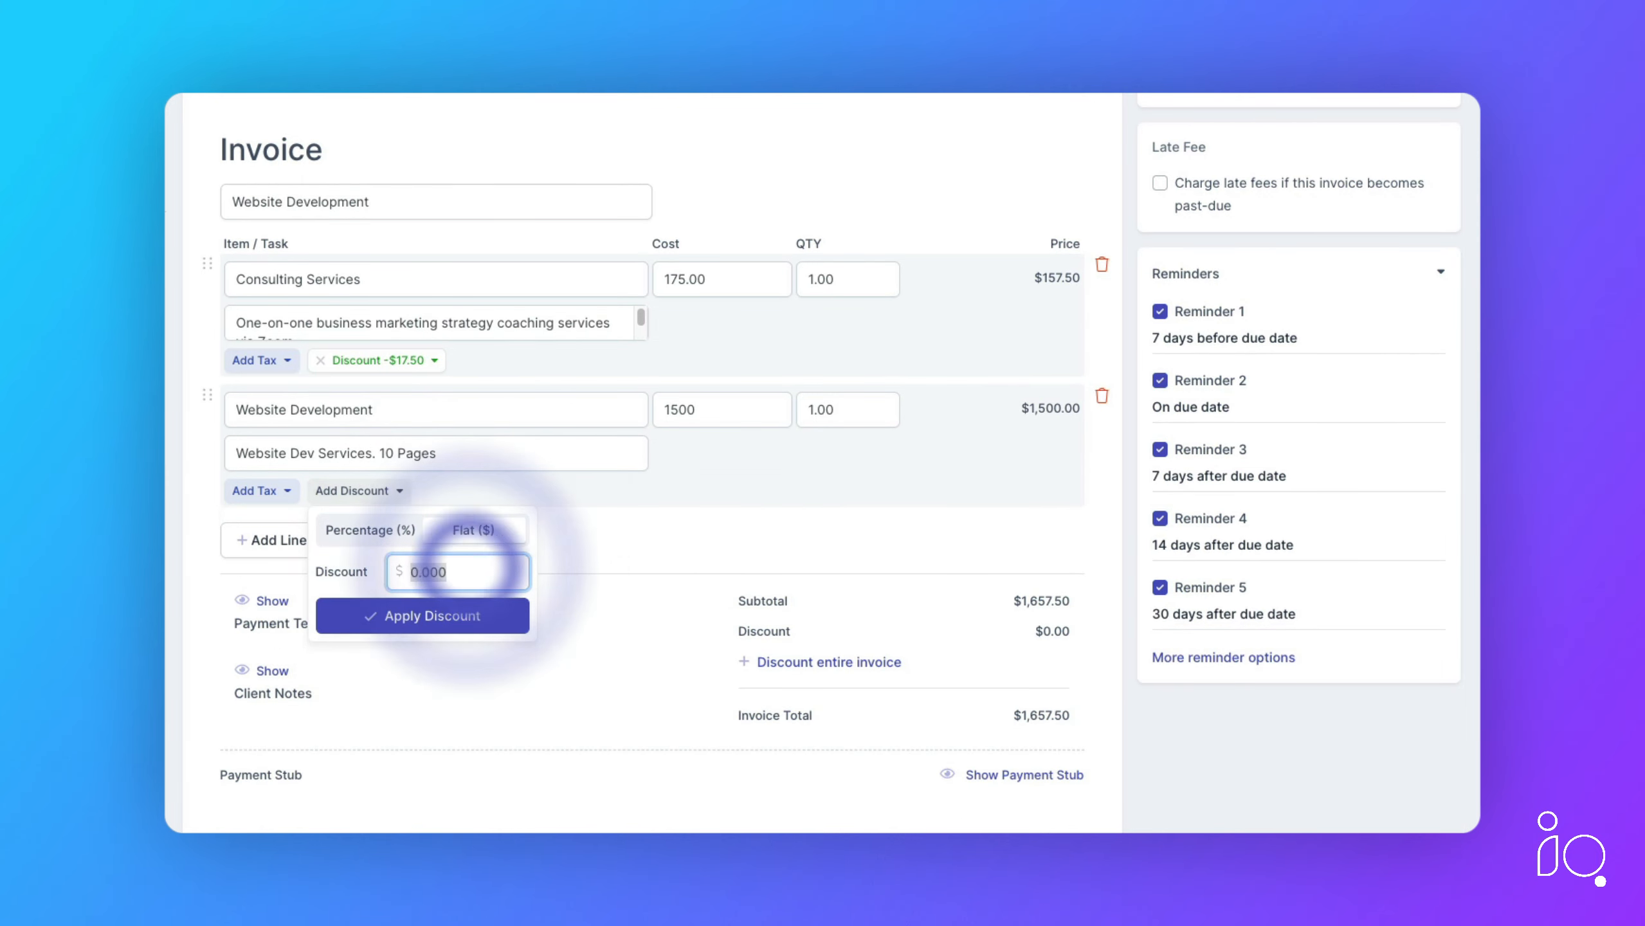
type("150")
key("Return")
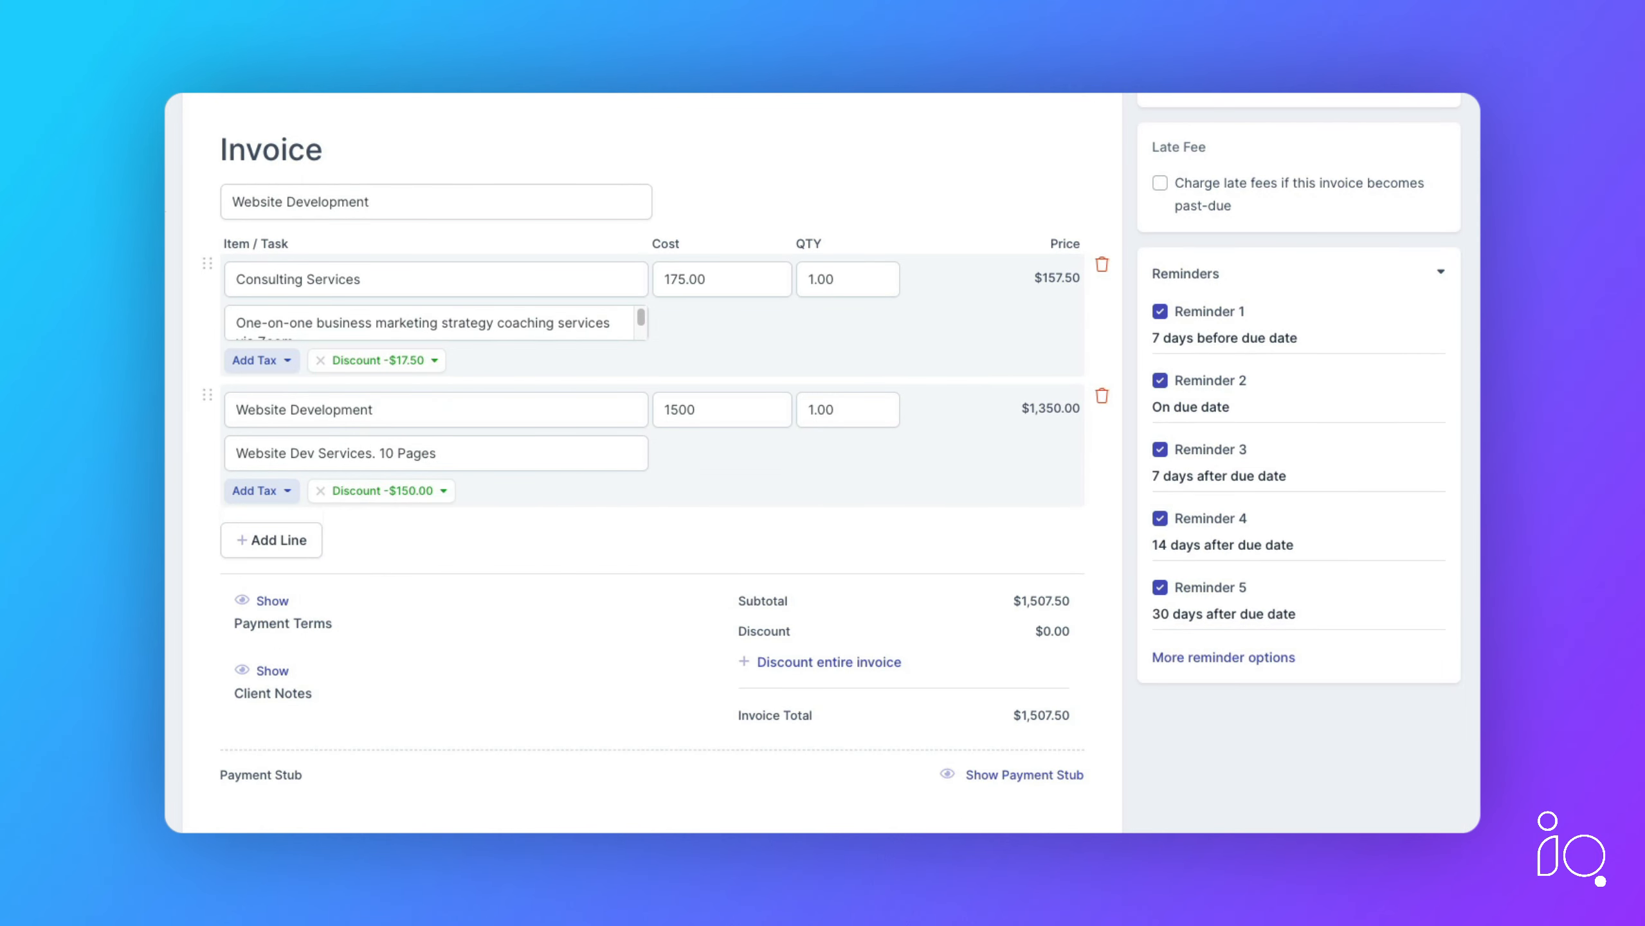
Set the Consulting Services quantity to 2.5
left_click(849, 279)
type("2.5")
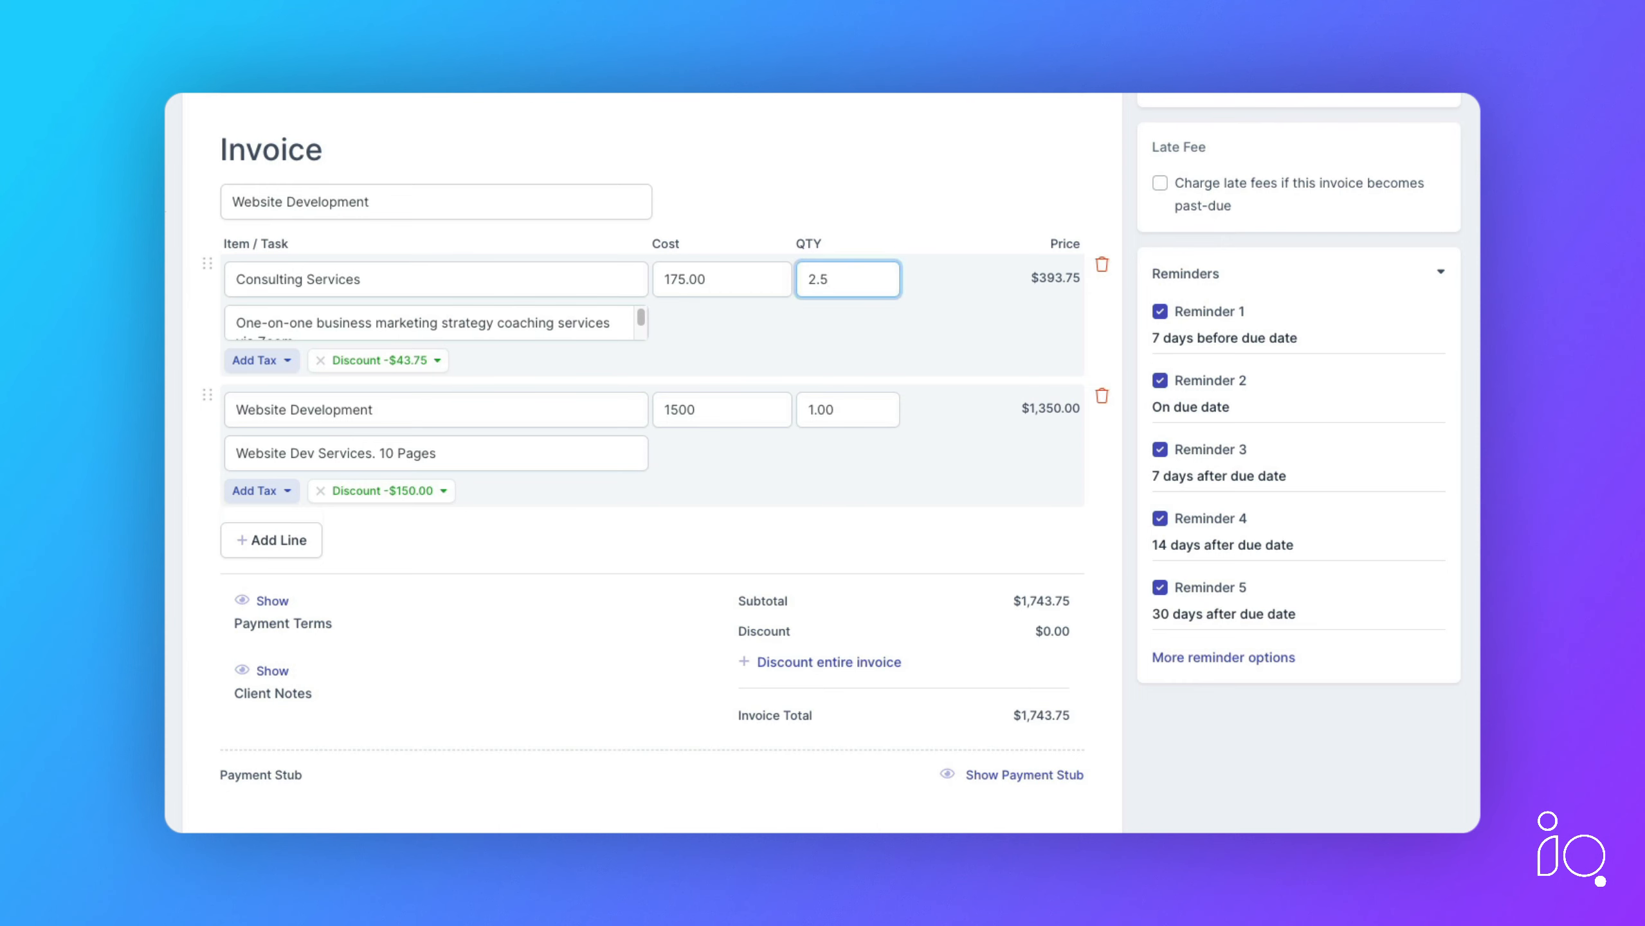
left_click(937, 359)
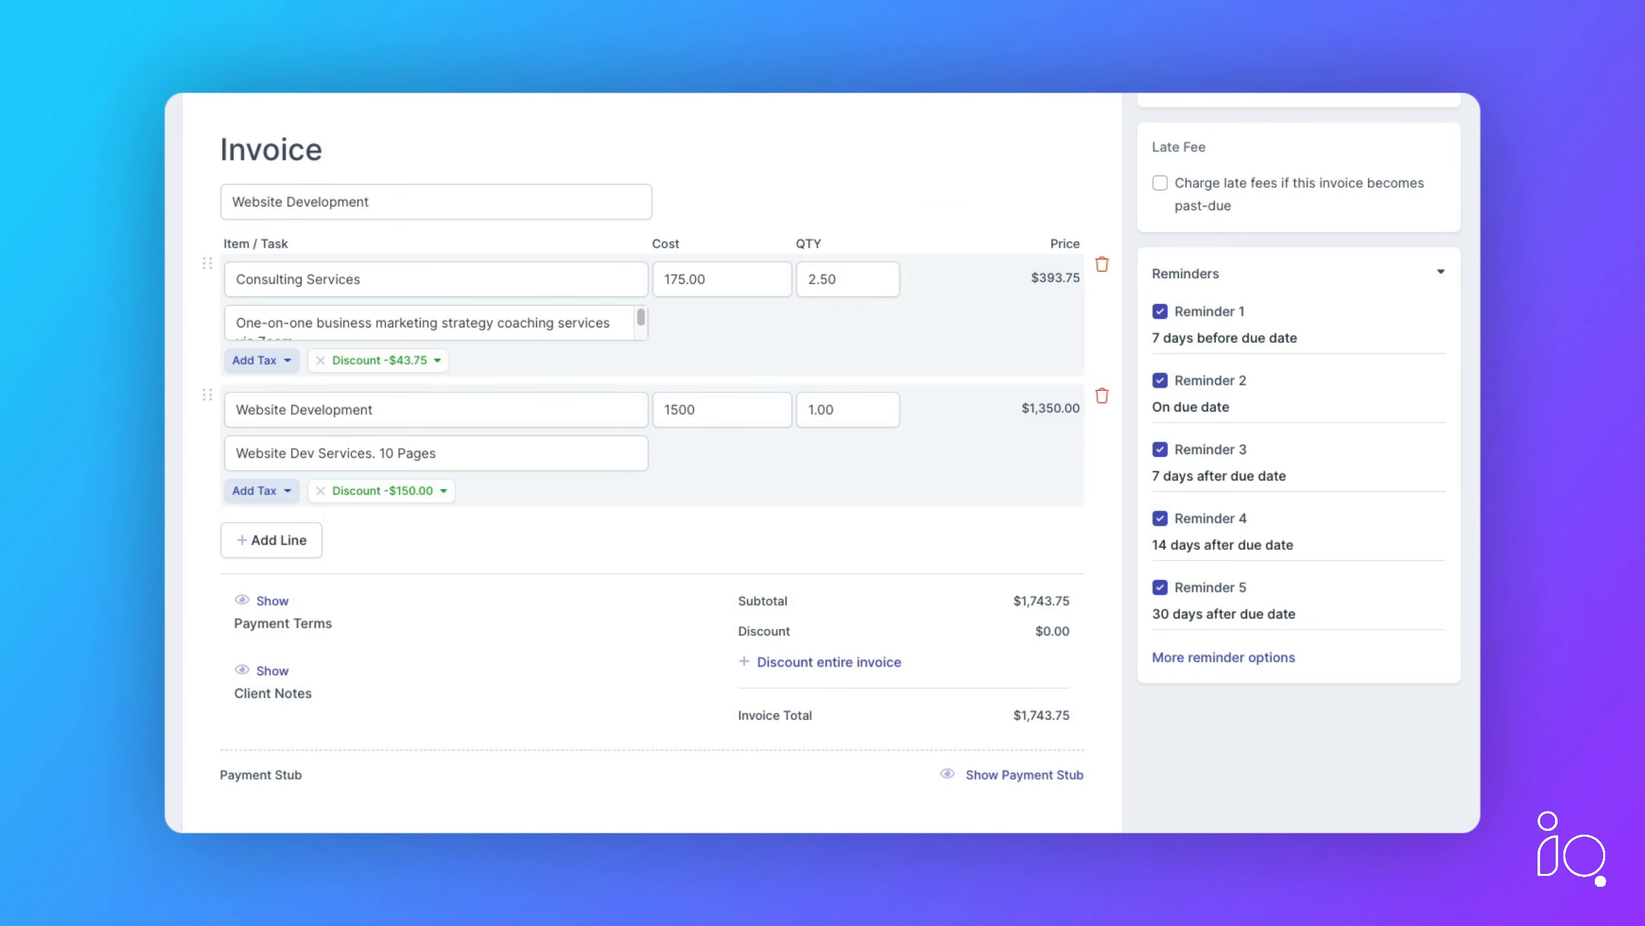
Show the payment terms on the invoice and enter "Please pay invoice within 30 days!"
left_click(268, 602)
left_click(306, 663)
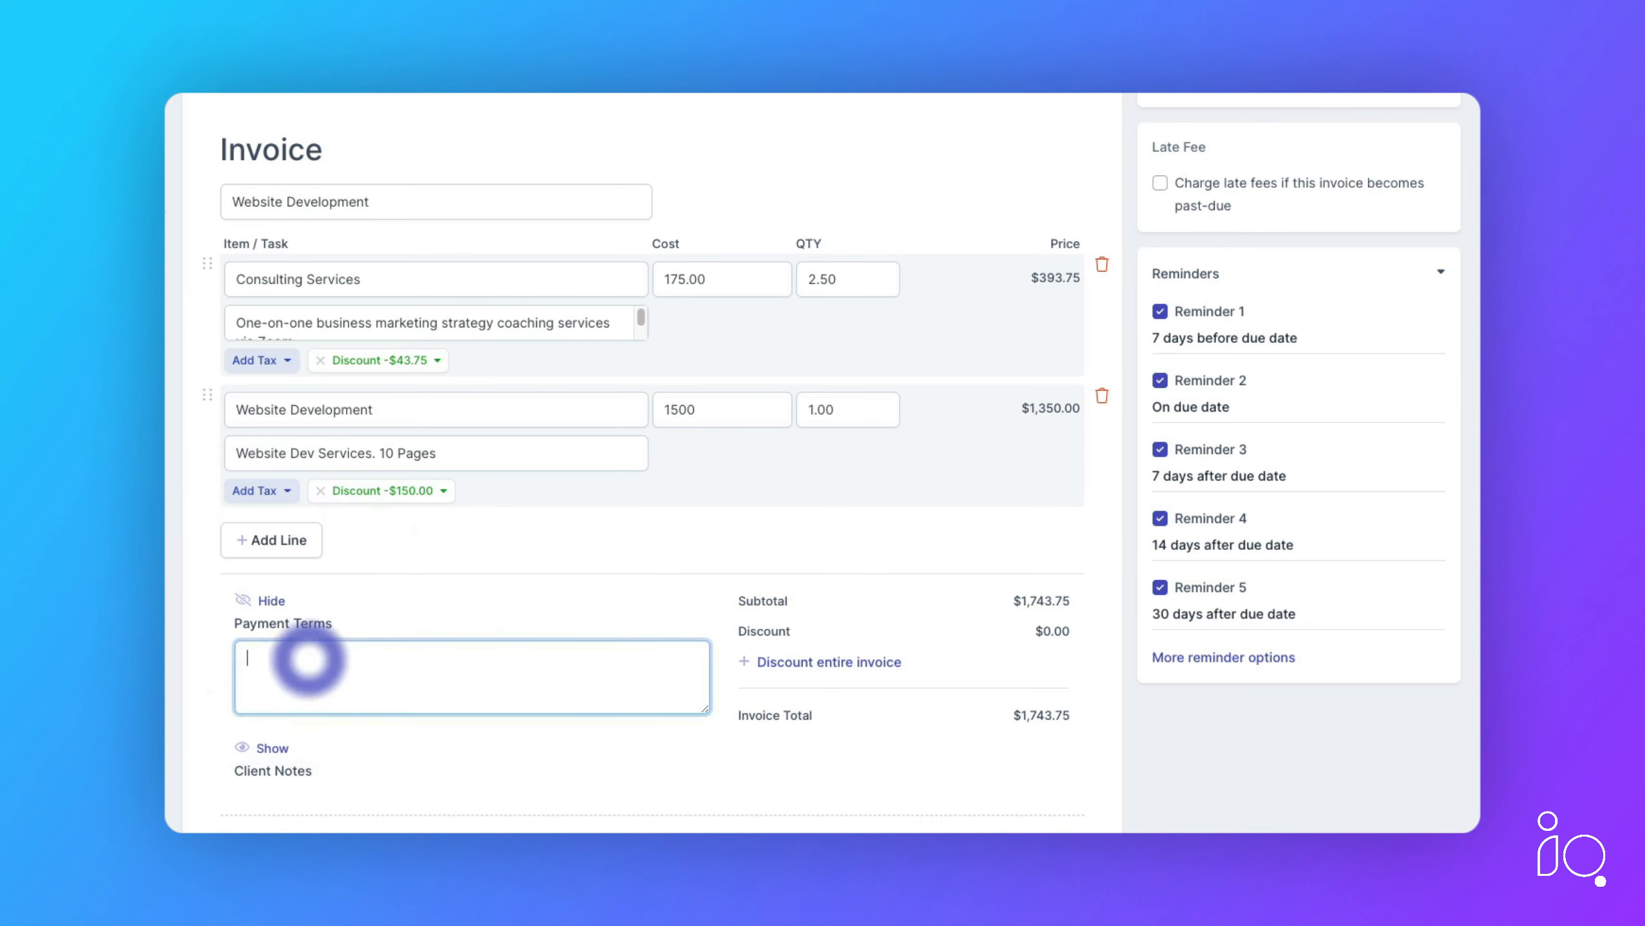
type("Please pay inv")
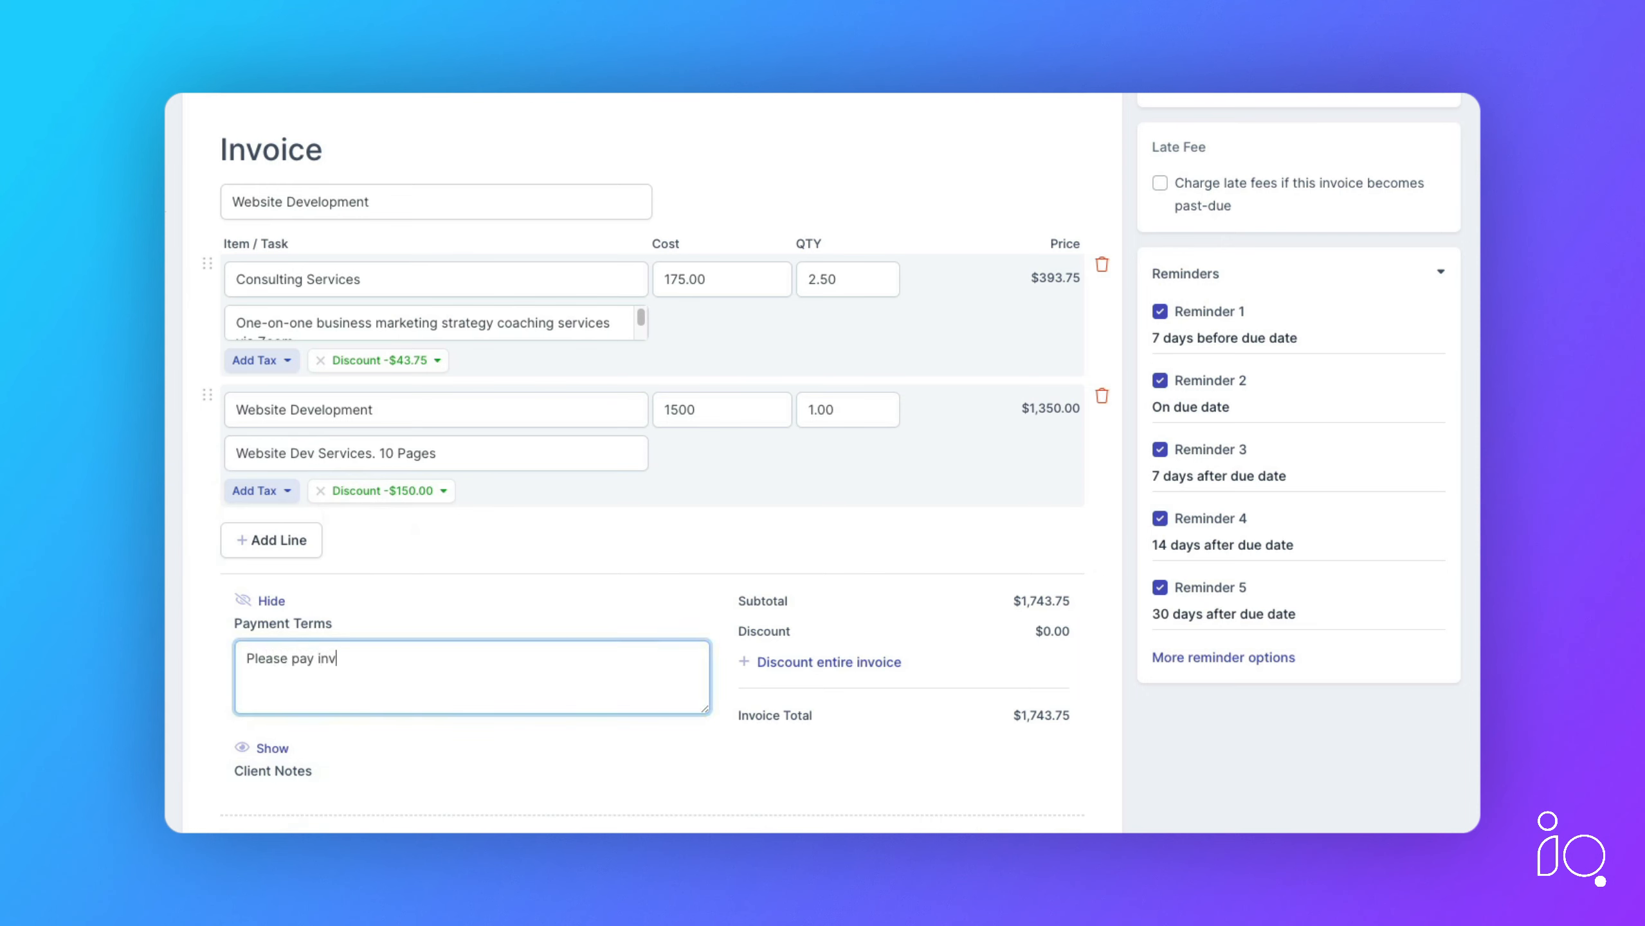
type("oice within 30 days!")
Show the client notes on the invoice and enter "Thanks for your business."
left_click(271, 748)
type("Thanks for y")
scroll(648, 454, "down", 2)
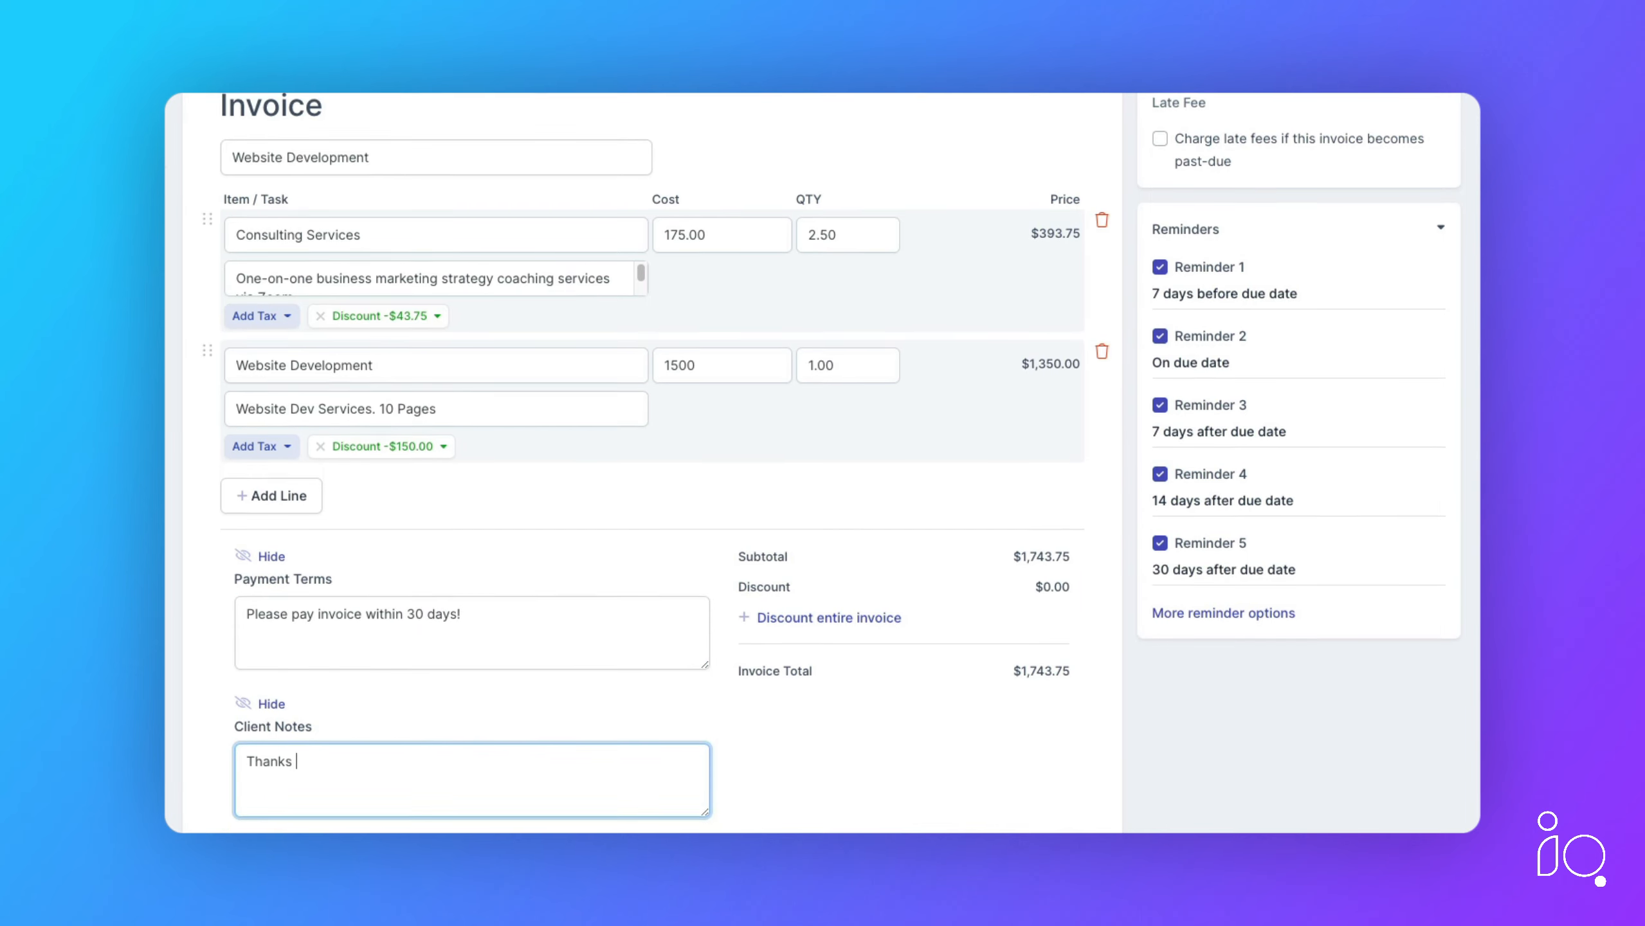
type("our business.")
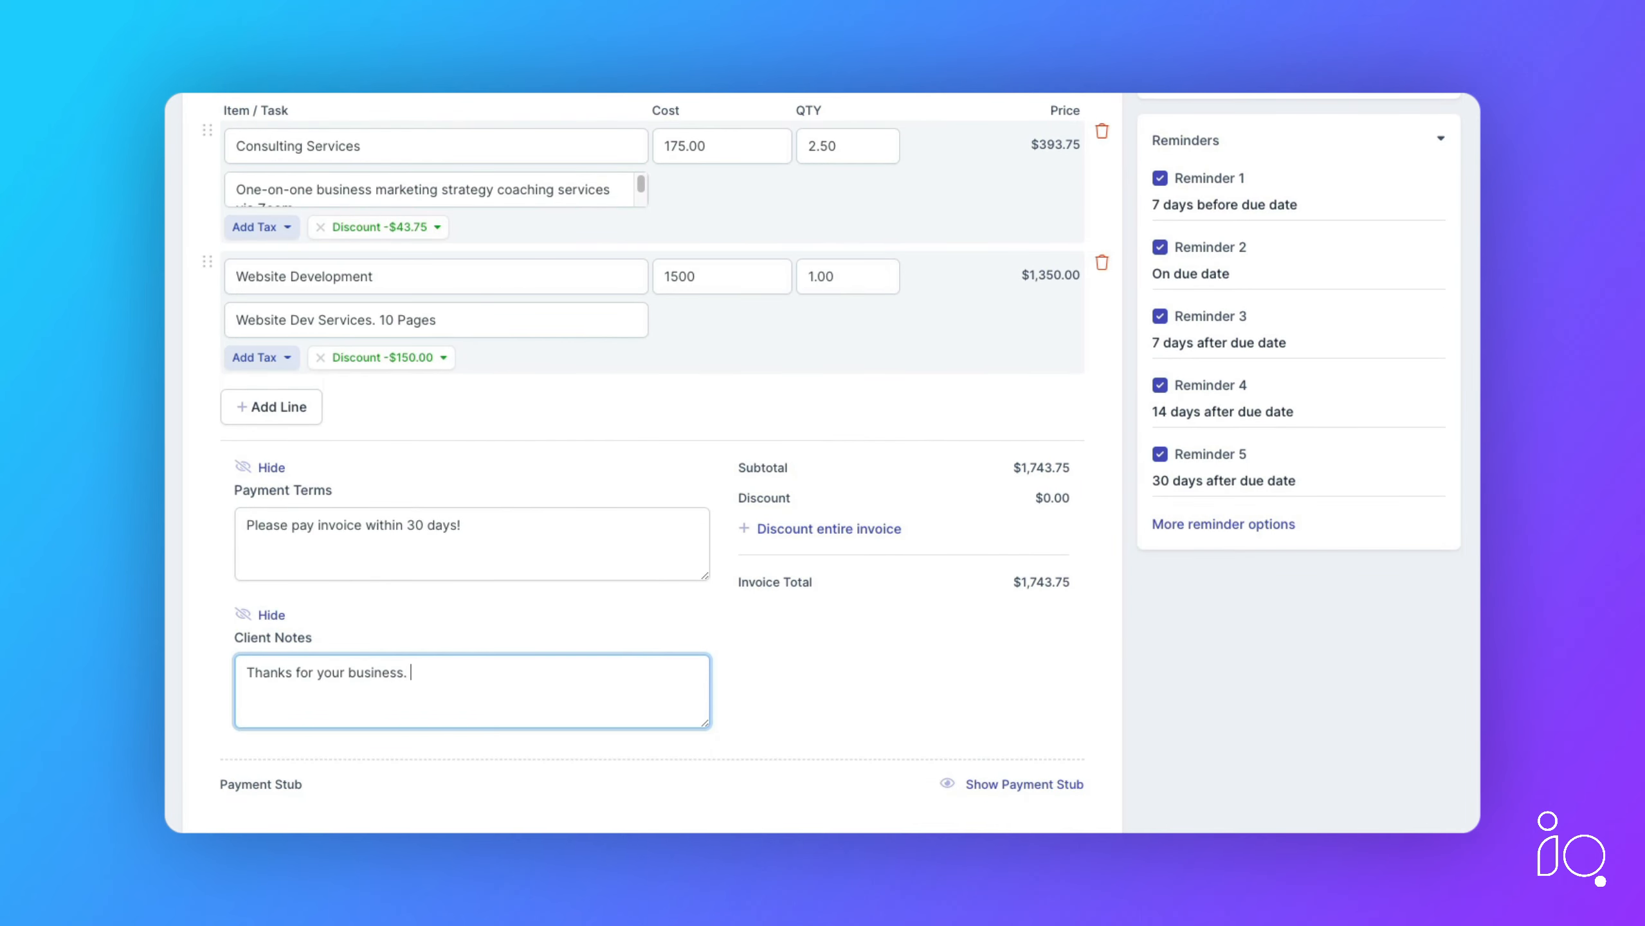
left_click_drag(412, 674, 236, 655)
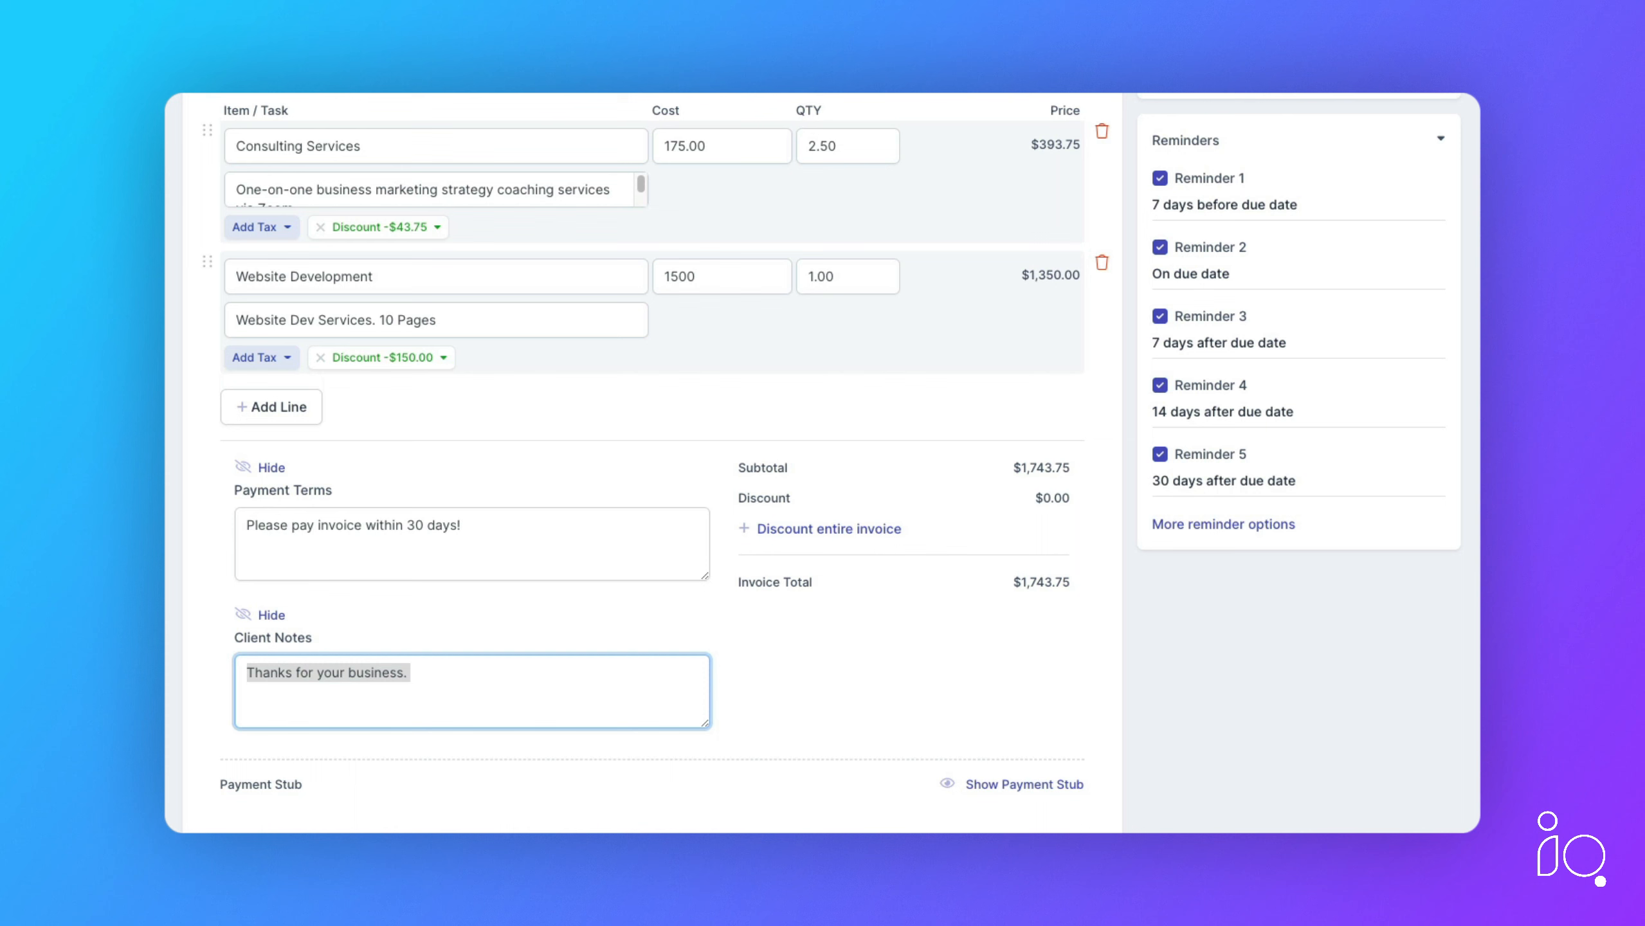
Add a third invoice line and fill it with the saved item Business Card Printing
left_click(284, 408)
left_click(287, 408)
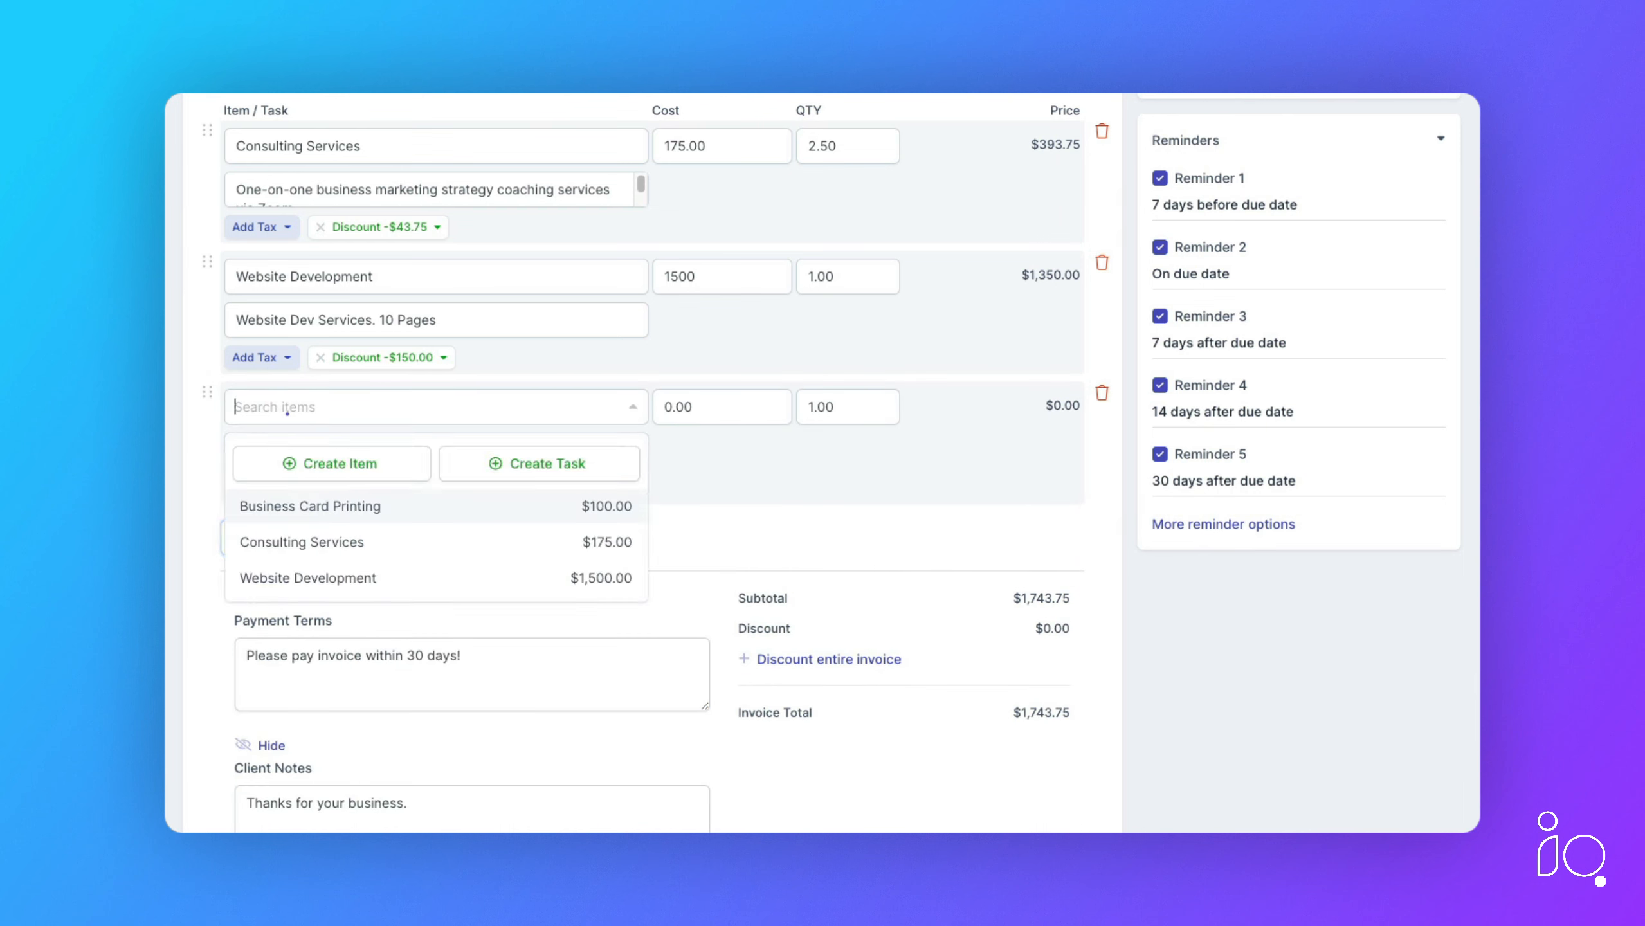
left_click(326, 505)
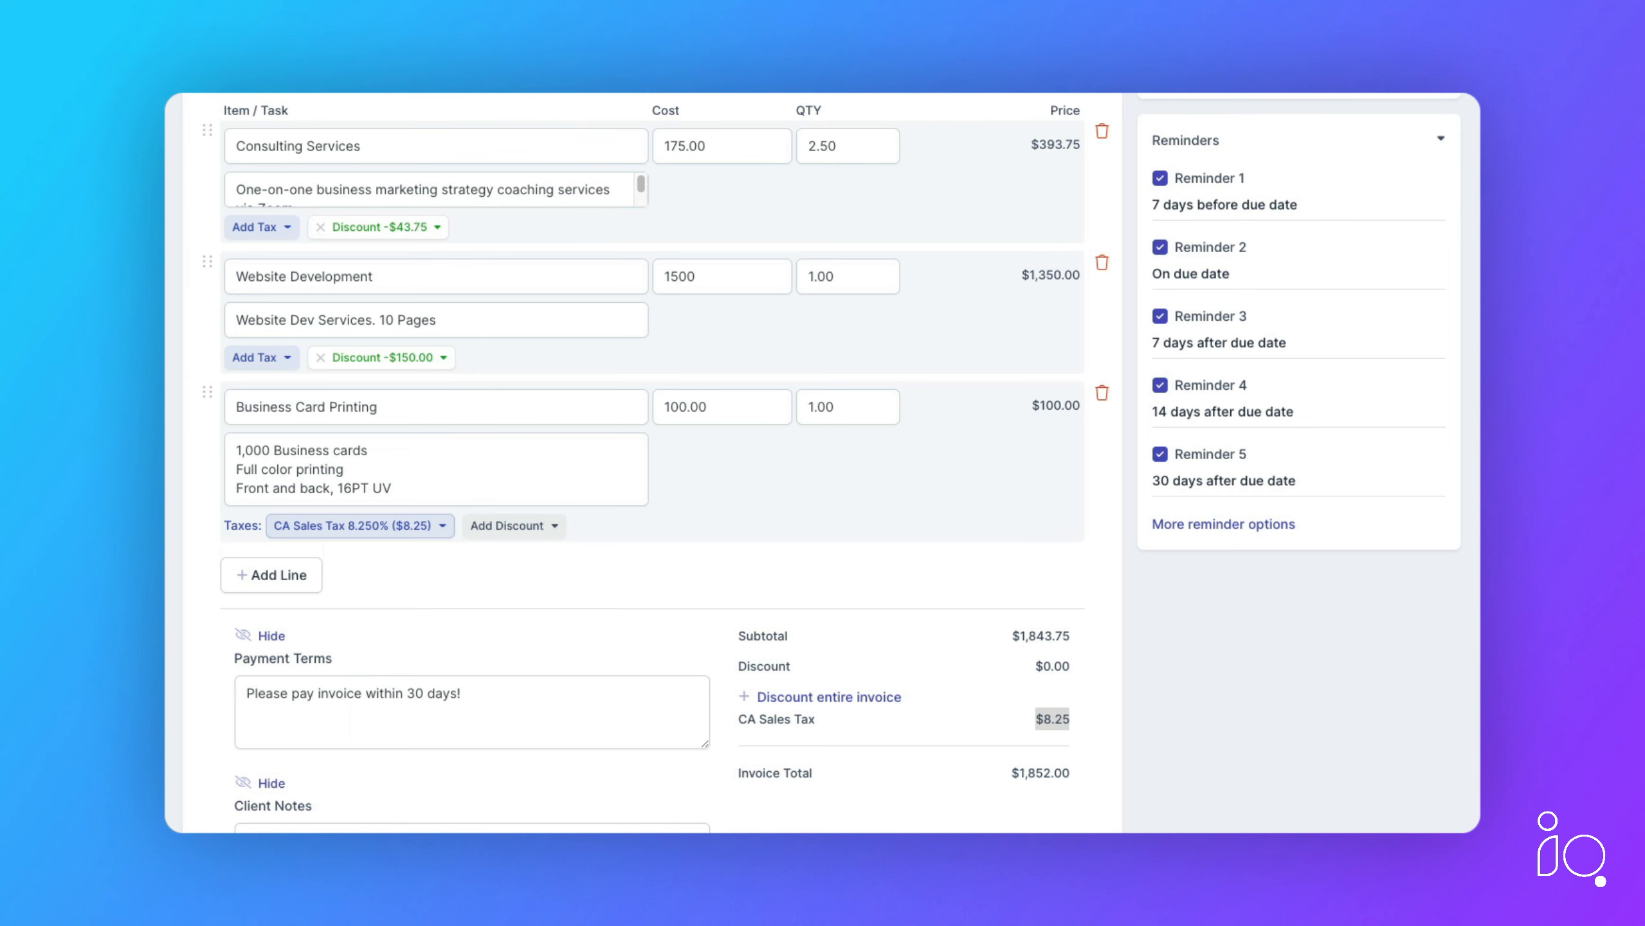
Apply a 10% discount to the entire invoice
left_click(824, 694)
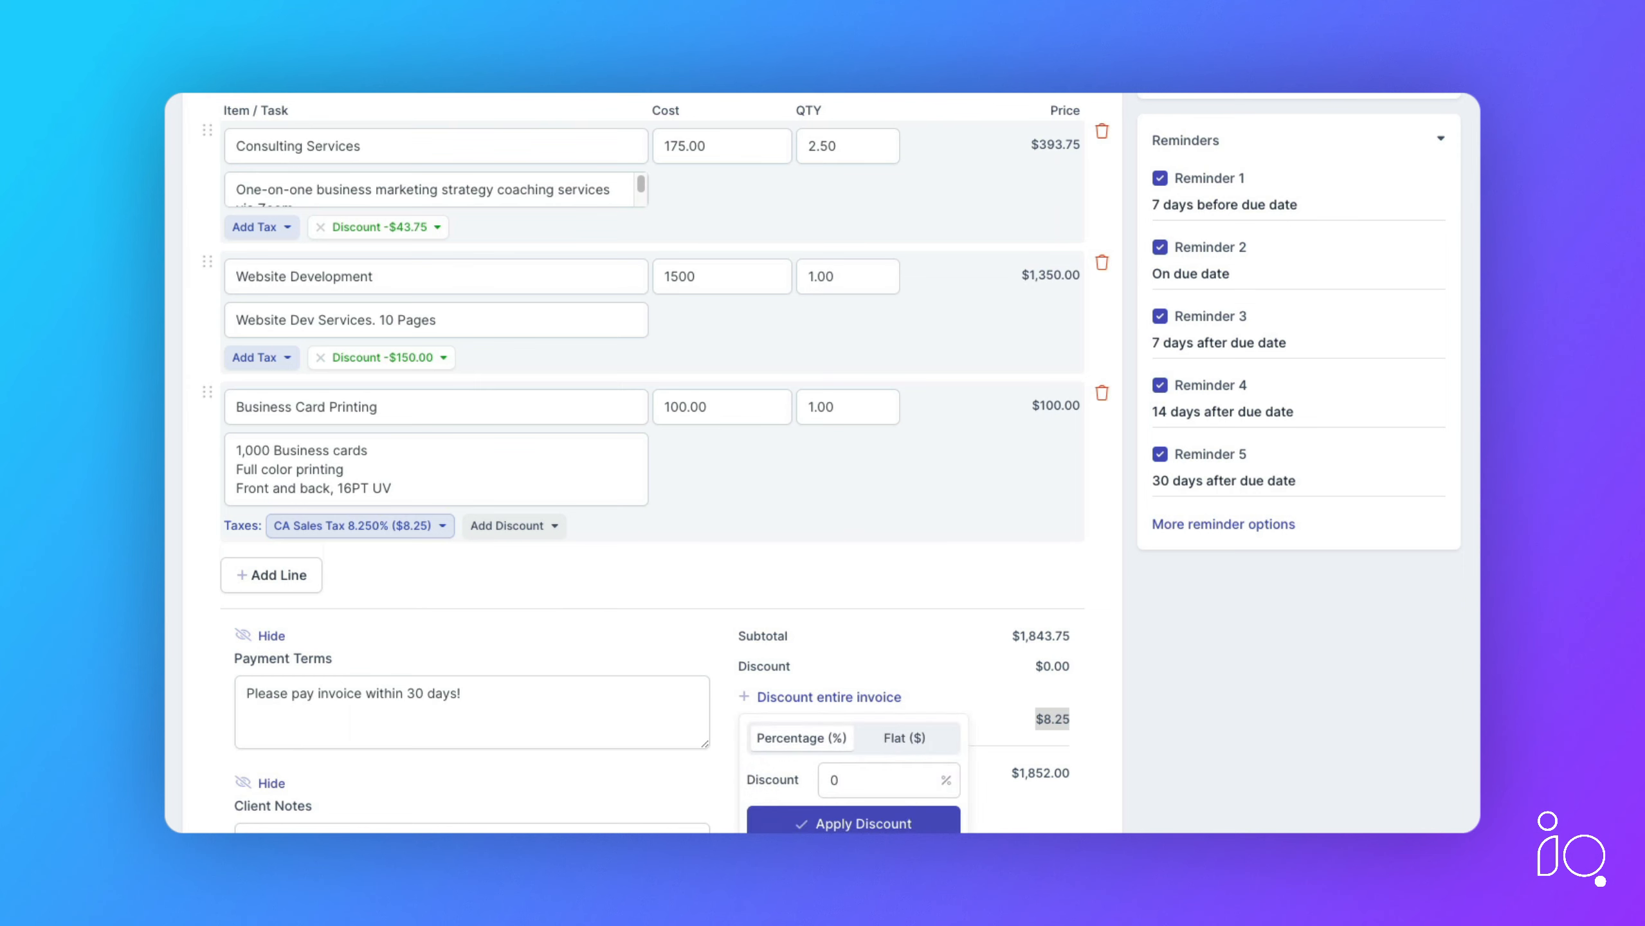
left_click(882, 778)
type("10")
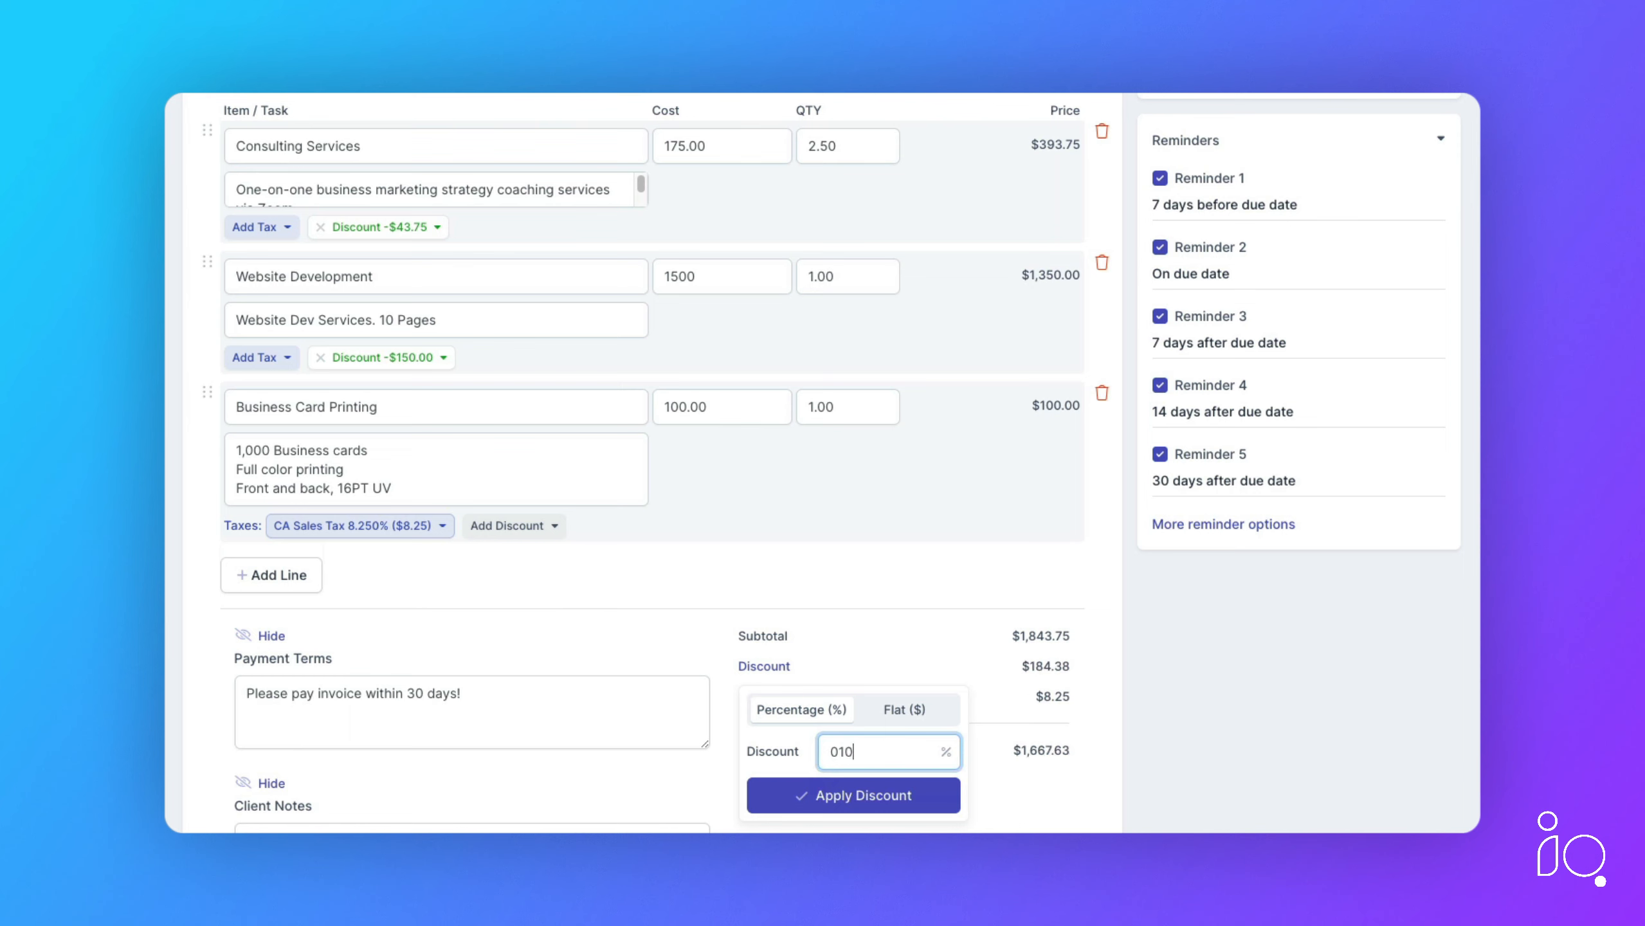
left_click(853, 796)
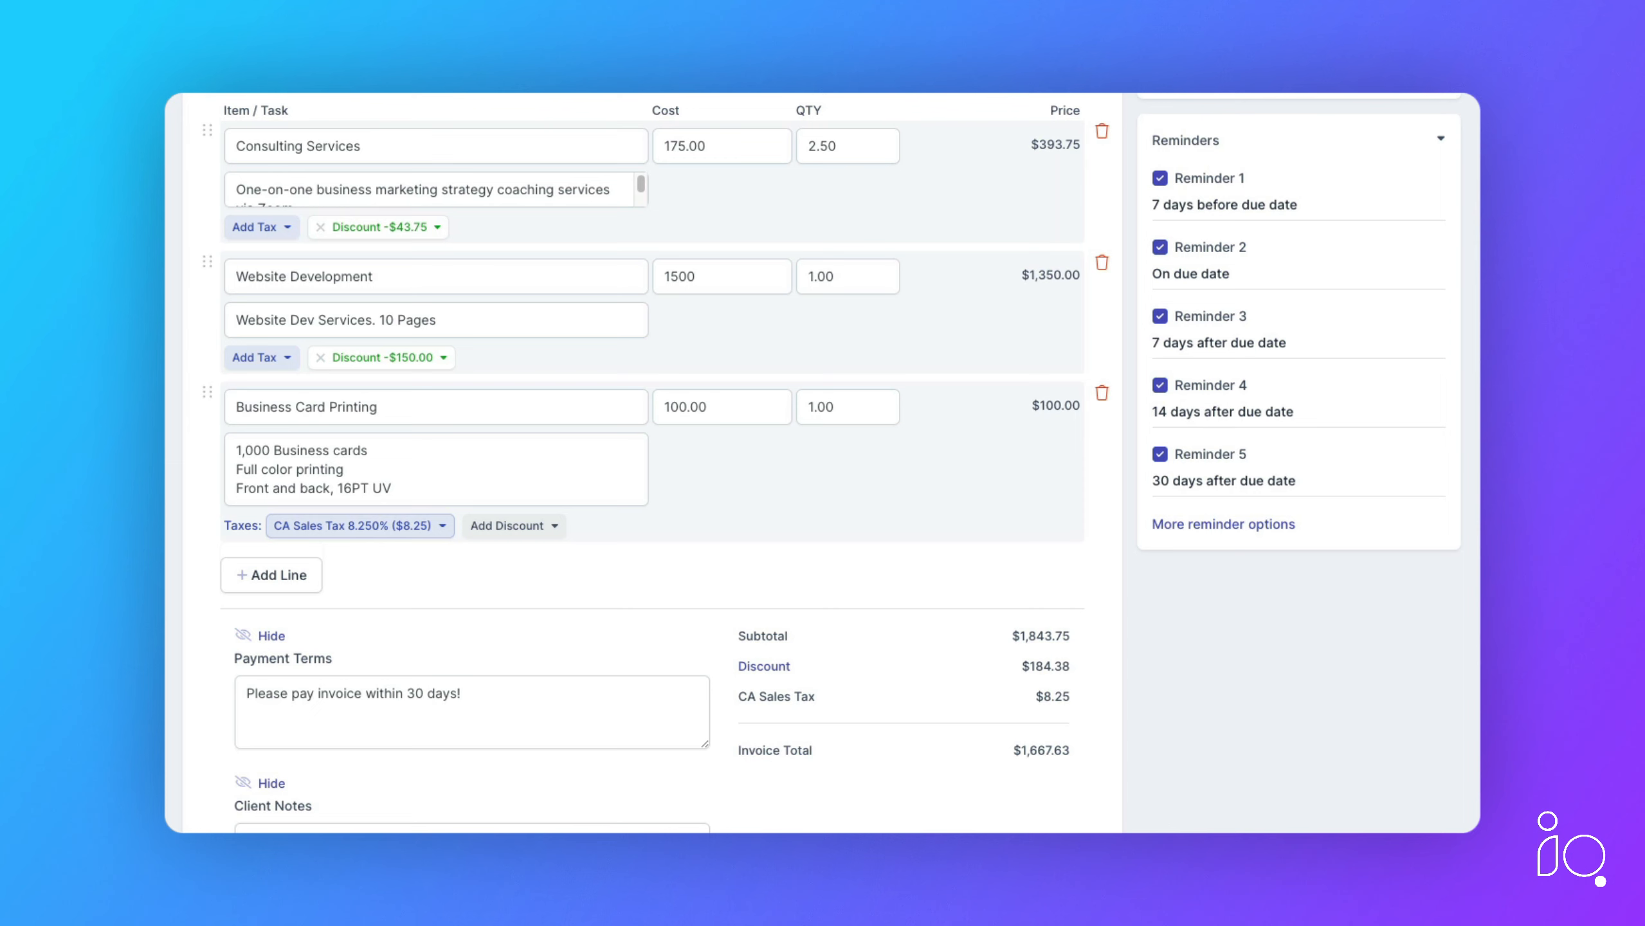
Switch the invoice-wide discount to a flat amount and clear its value
left_click(768, 667)
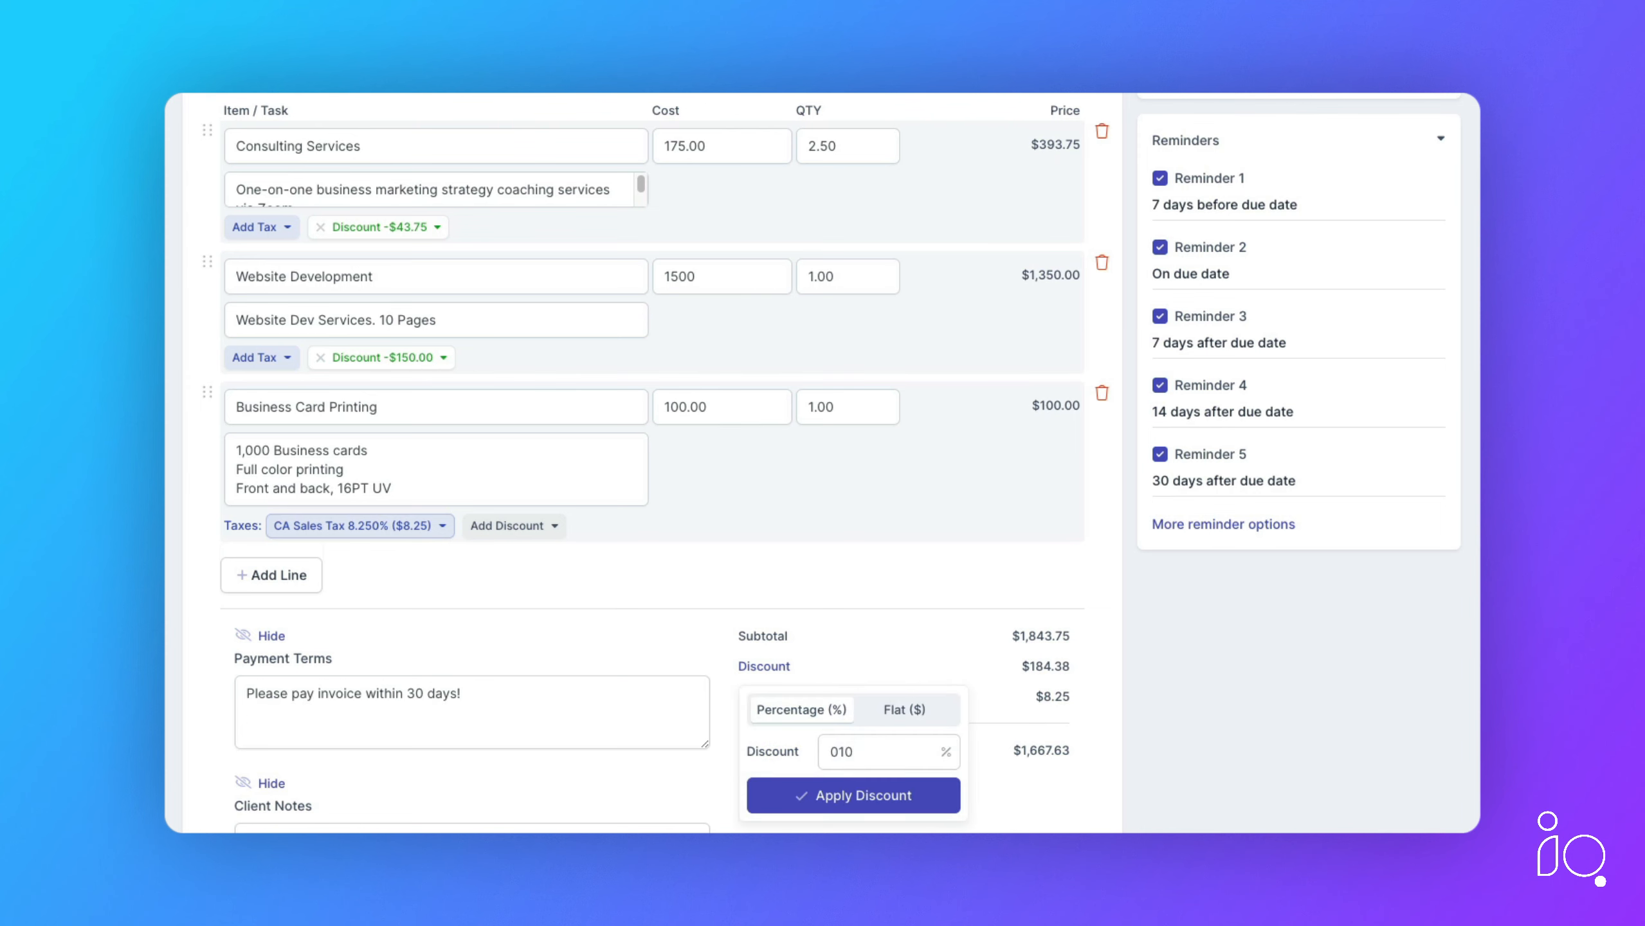
left_click(901, 709)
left_click(875, 751)
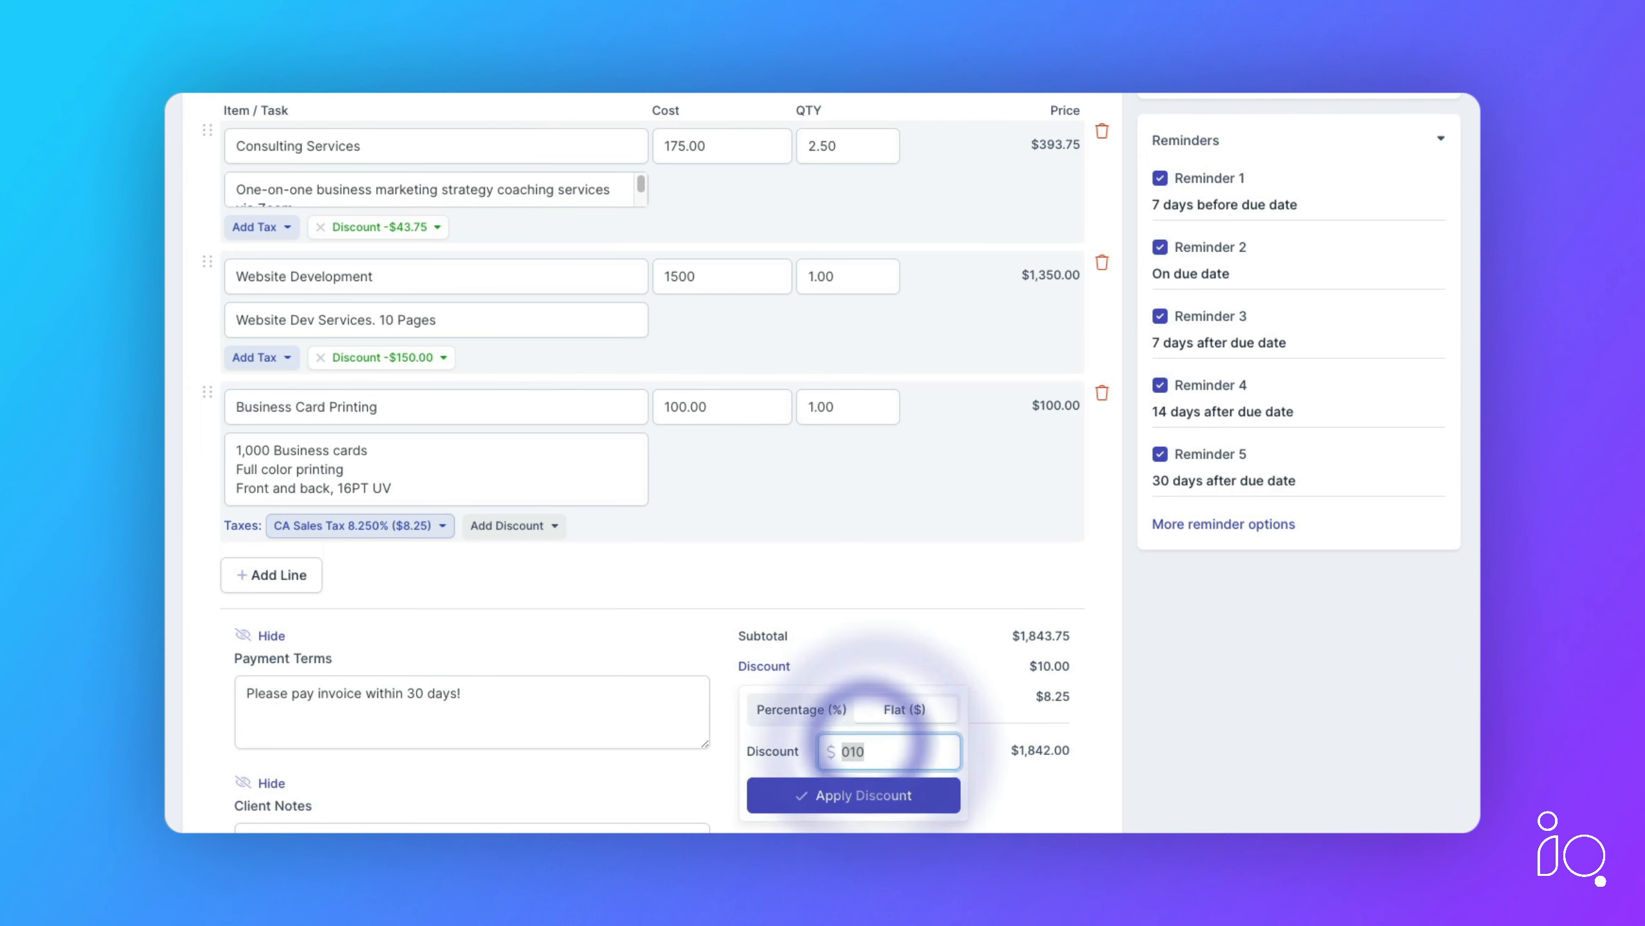
scroll(884, 788, "down", 1)
left_click(884, 798)
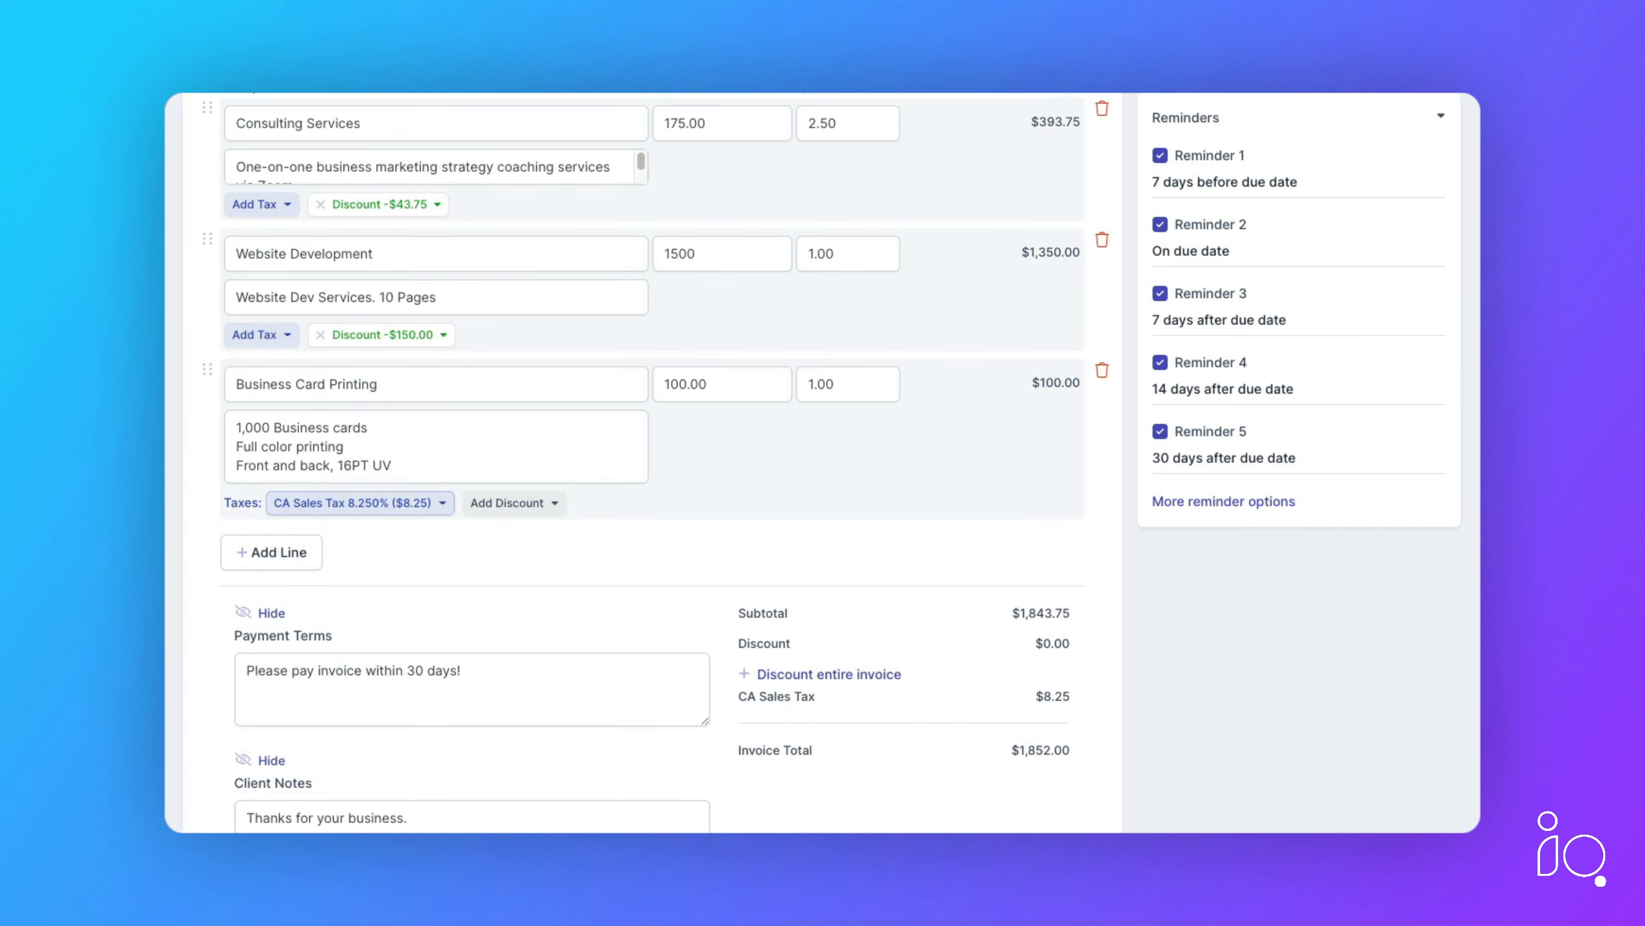
Enable late fees for when the invoice becomes past due and start creating a new late fee profile
scroll(839, 459, "down", 10)
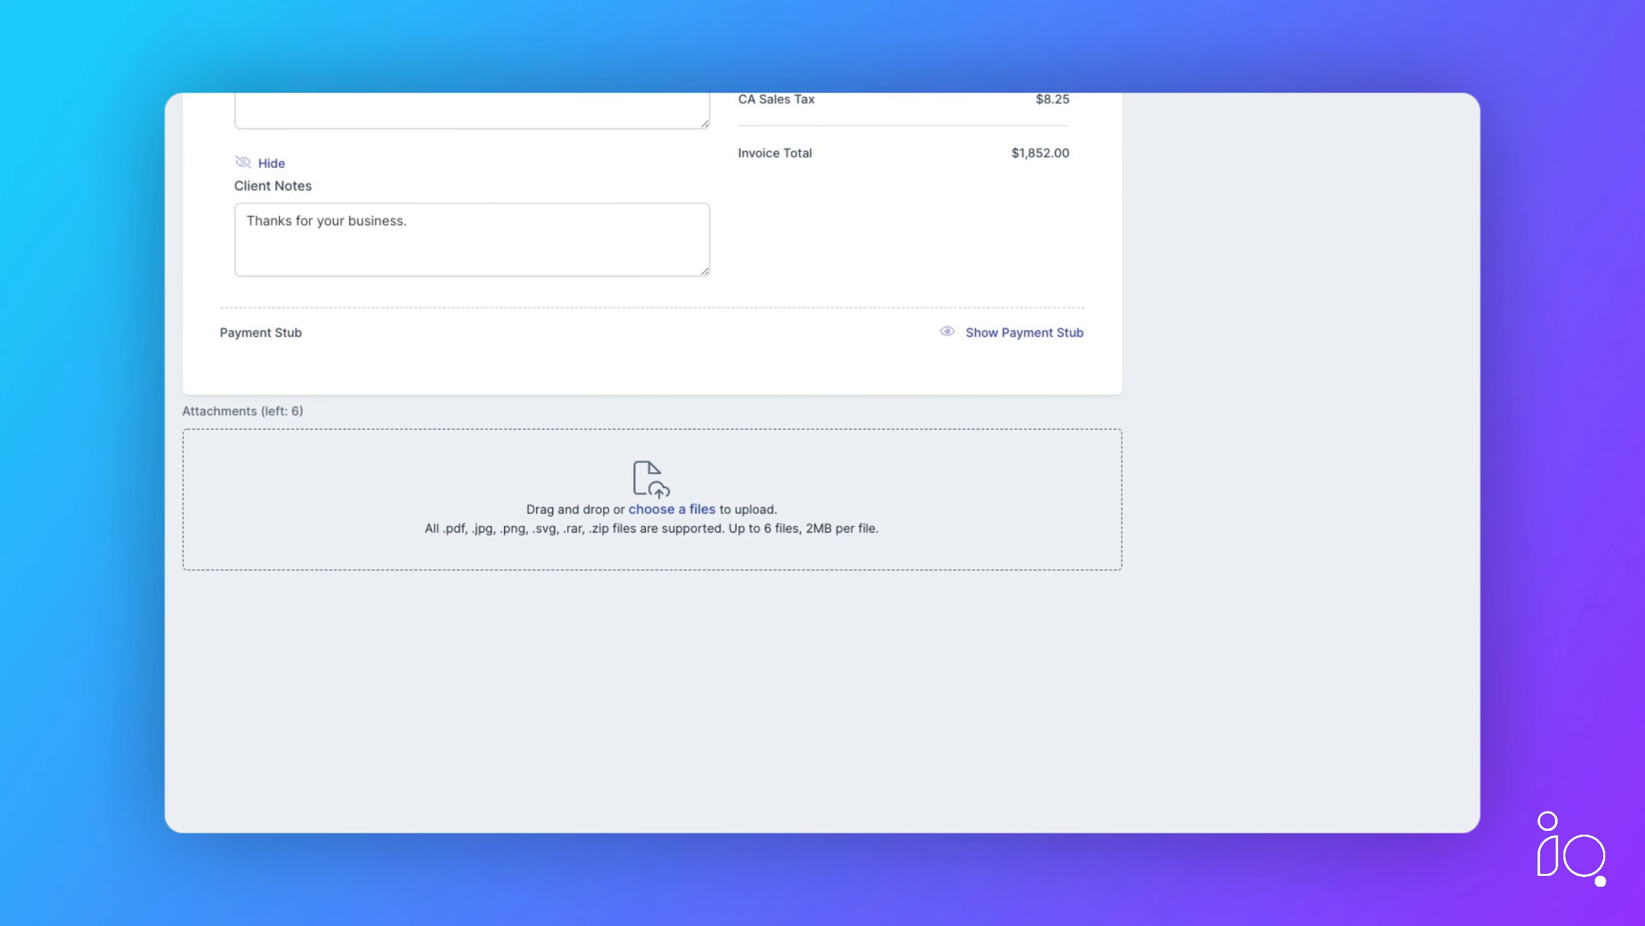
scroll(653, 460, "up", 10)
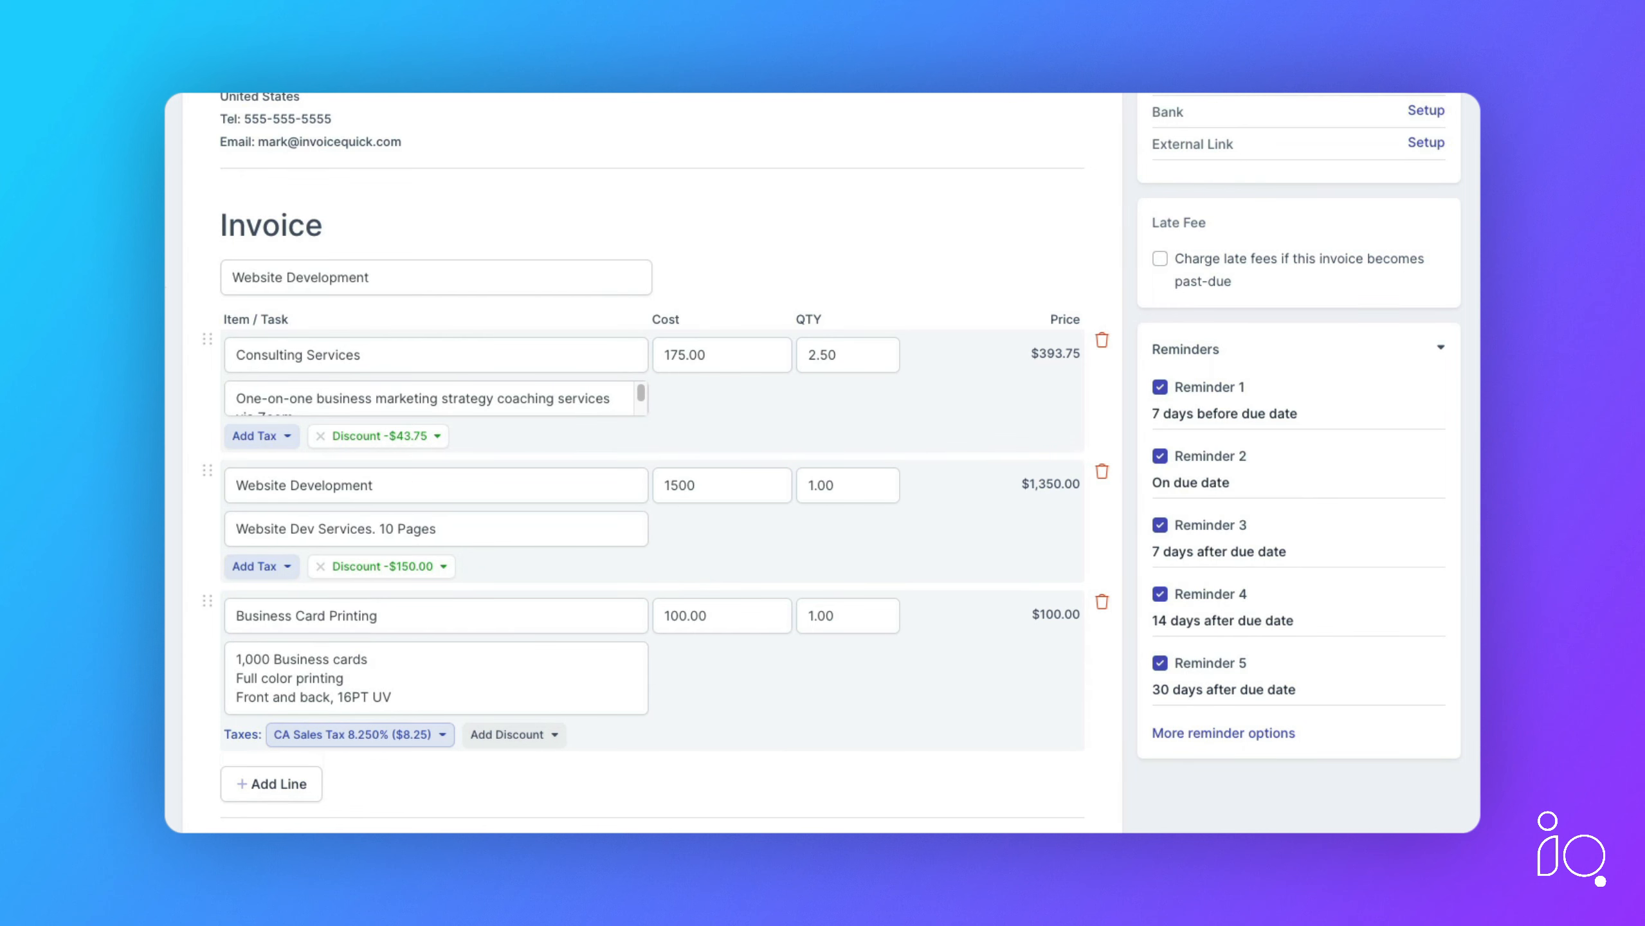
scroll(653, 460, "up", 5)
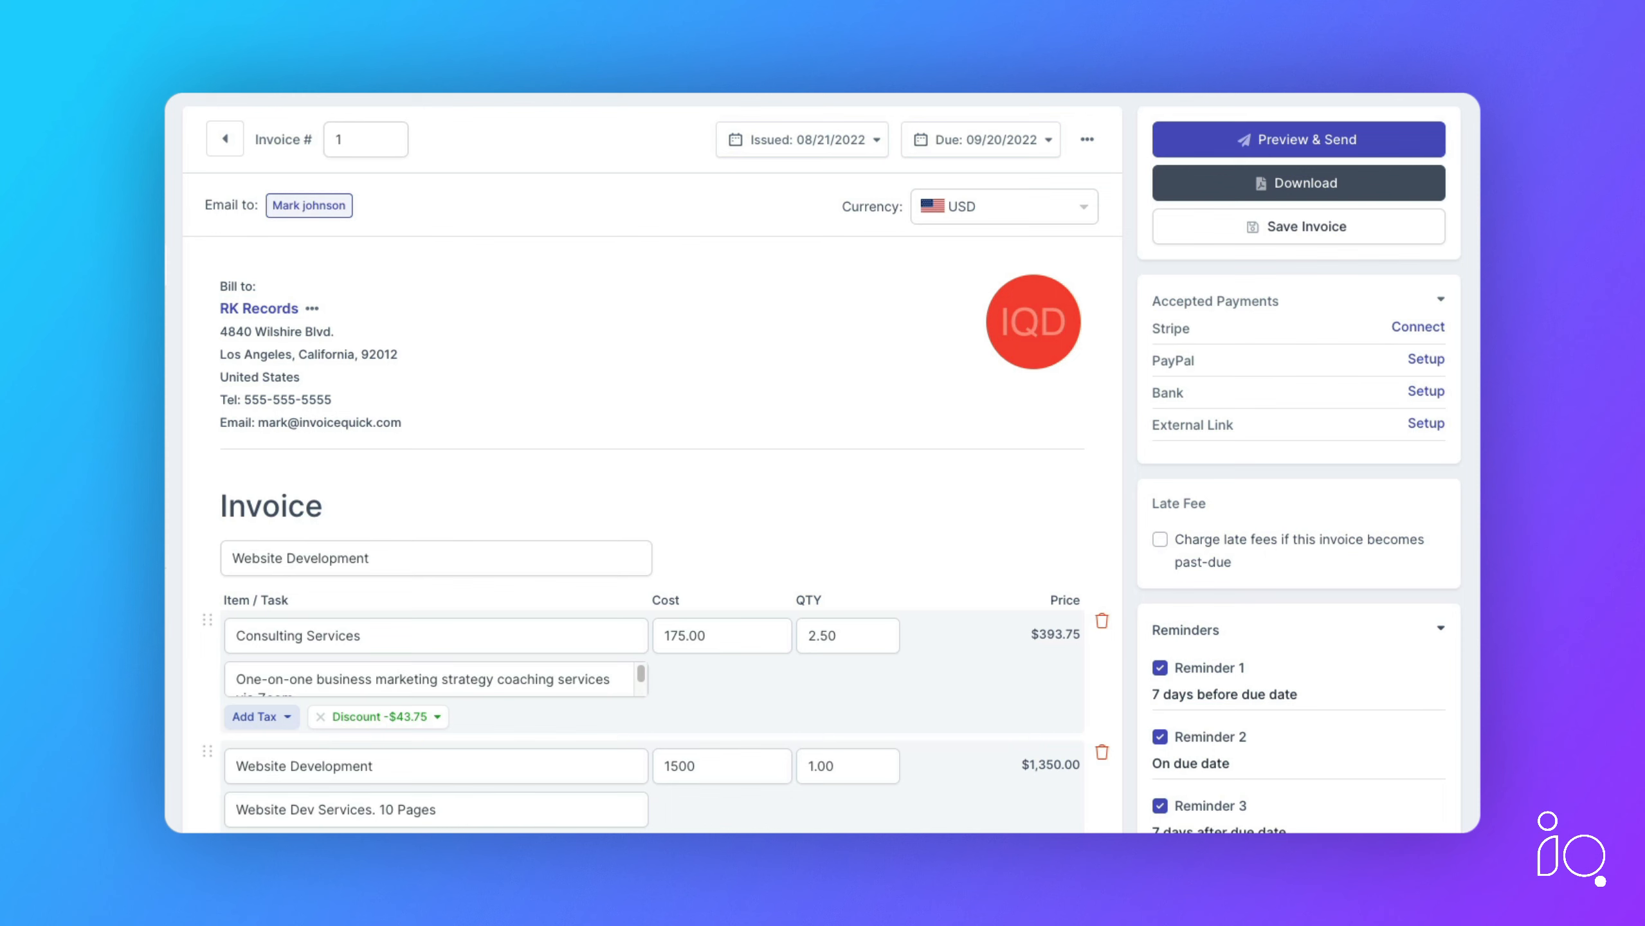
left_click(1159, 539)
left_click(1248, 591)
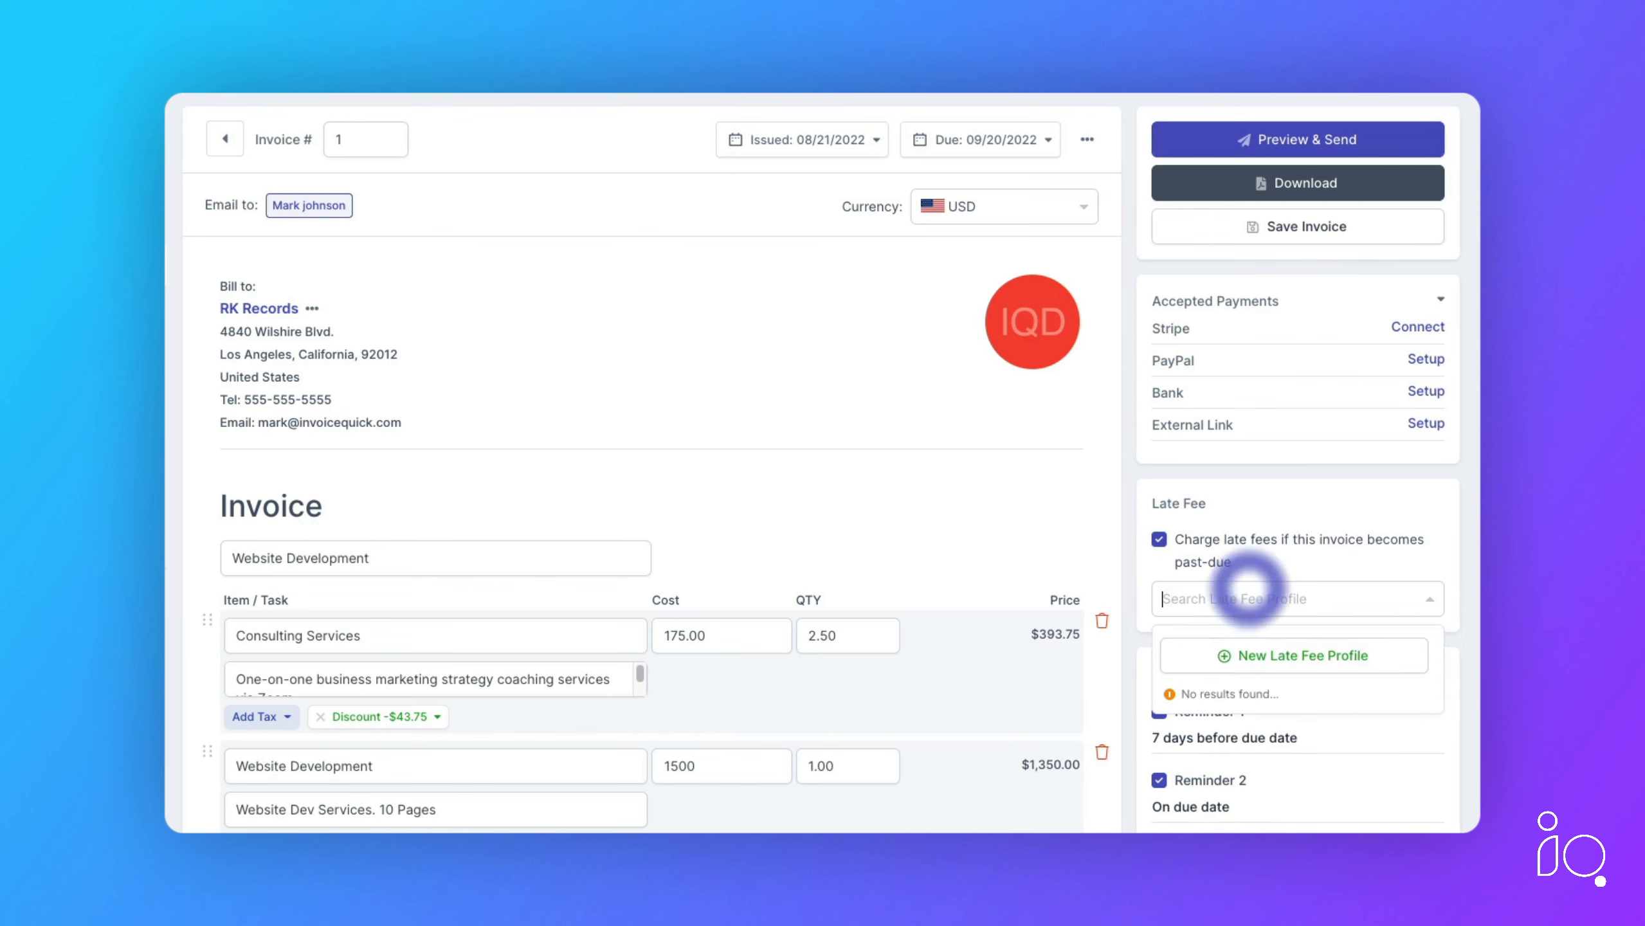
left_click(1368, 659)
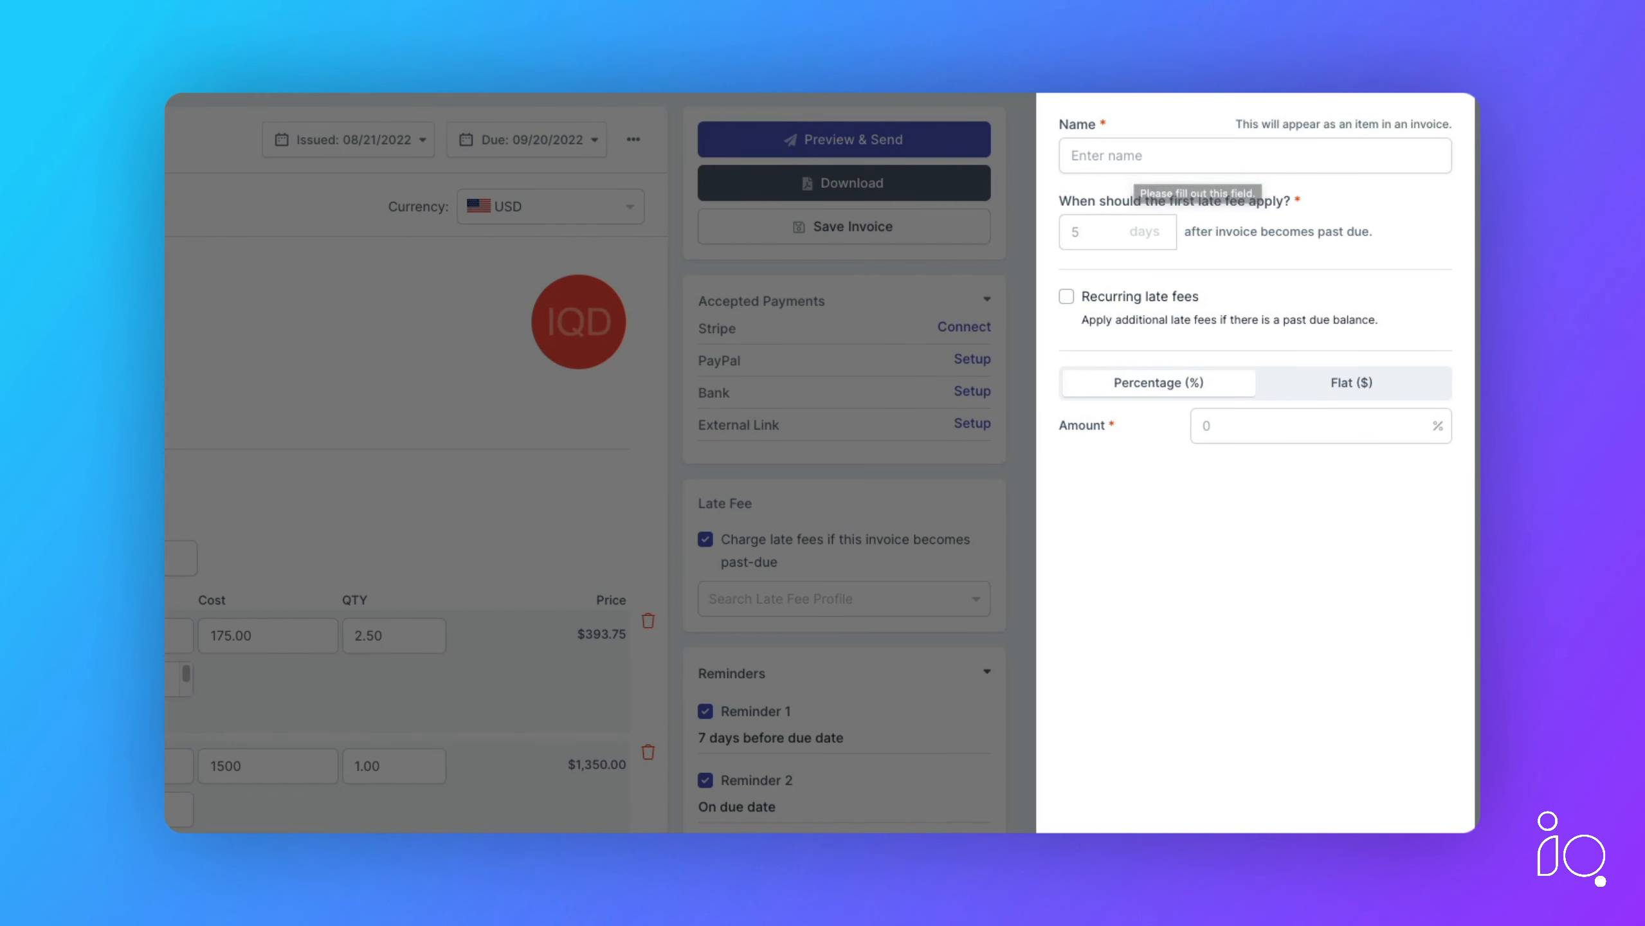
Name the late fee profile "15 Day Late Fee", apply it 15 days after past due at 10 percent, and save it
left_click(1119, 156)
type("15 Day Late Fee")
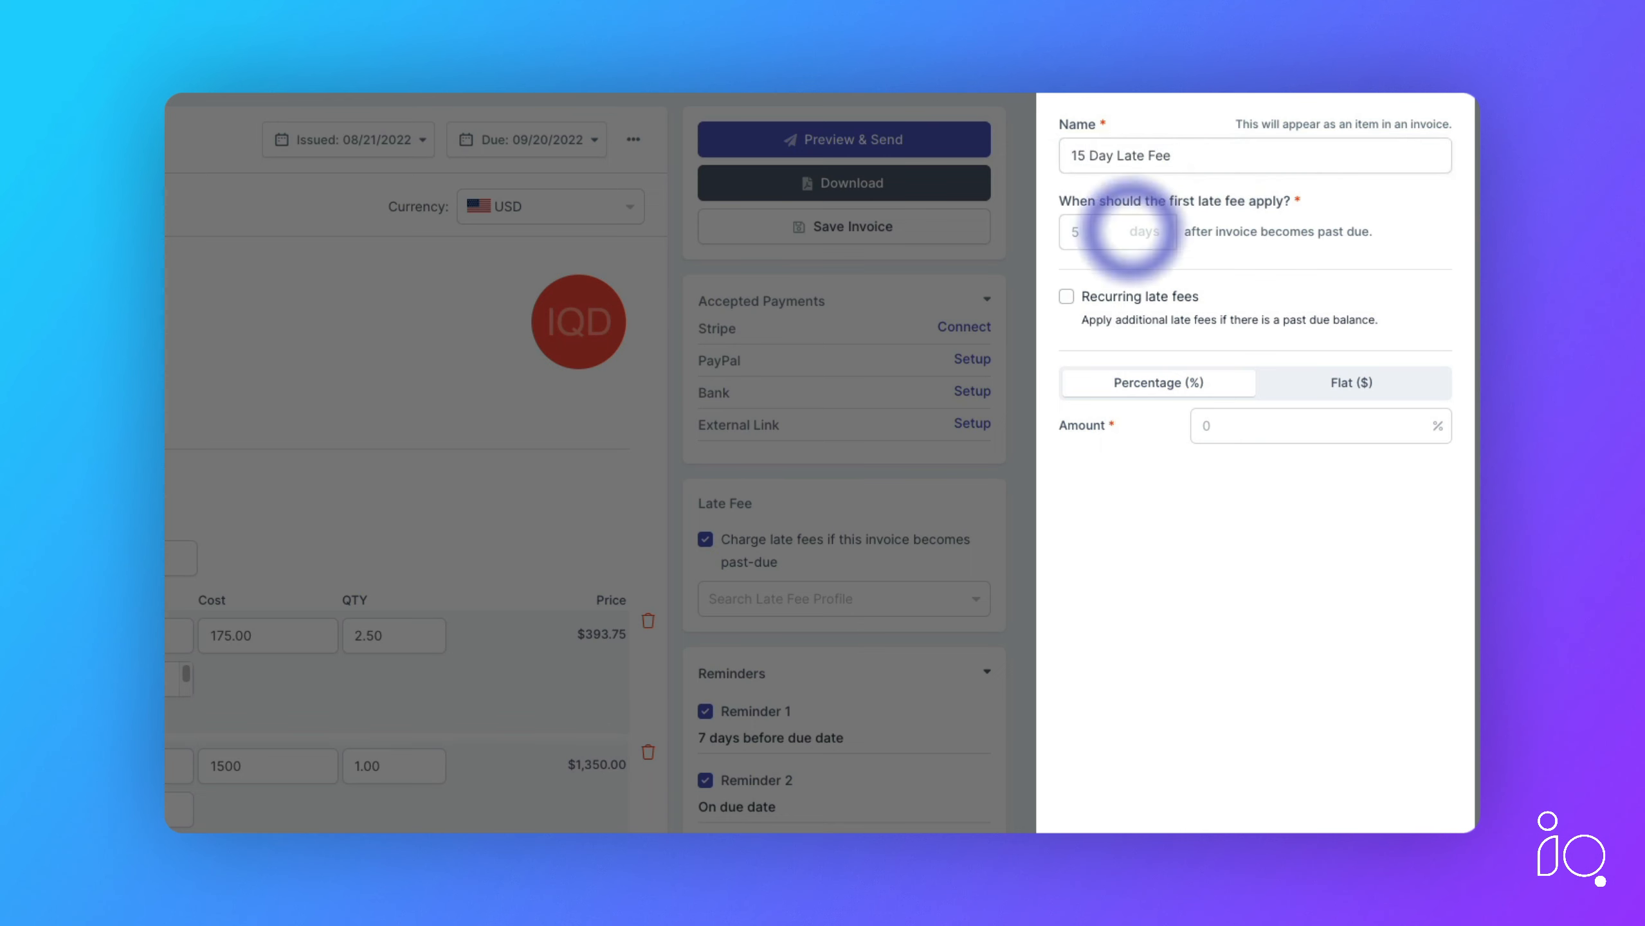
left_click(1094, 233)
type("15")
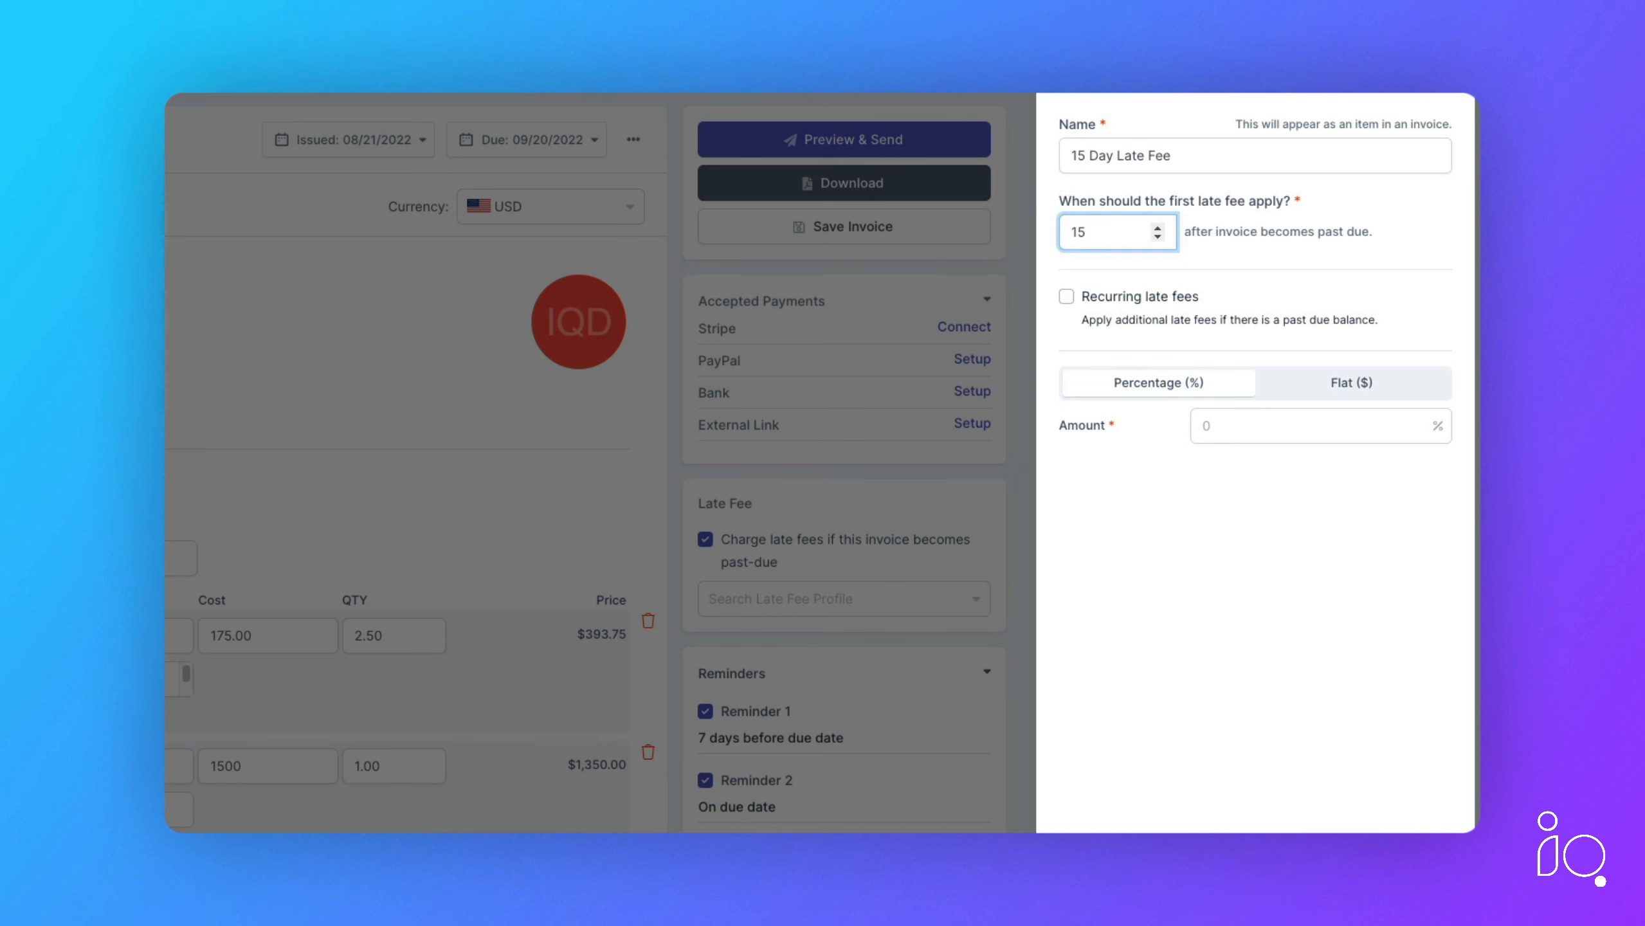
left_click(1292, 429)
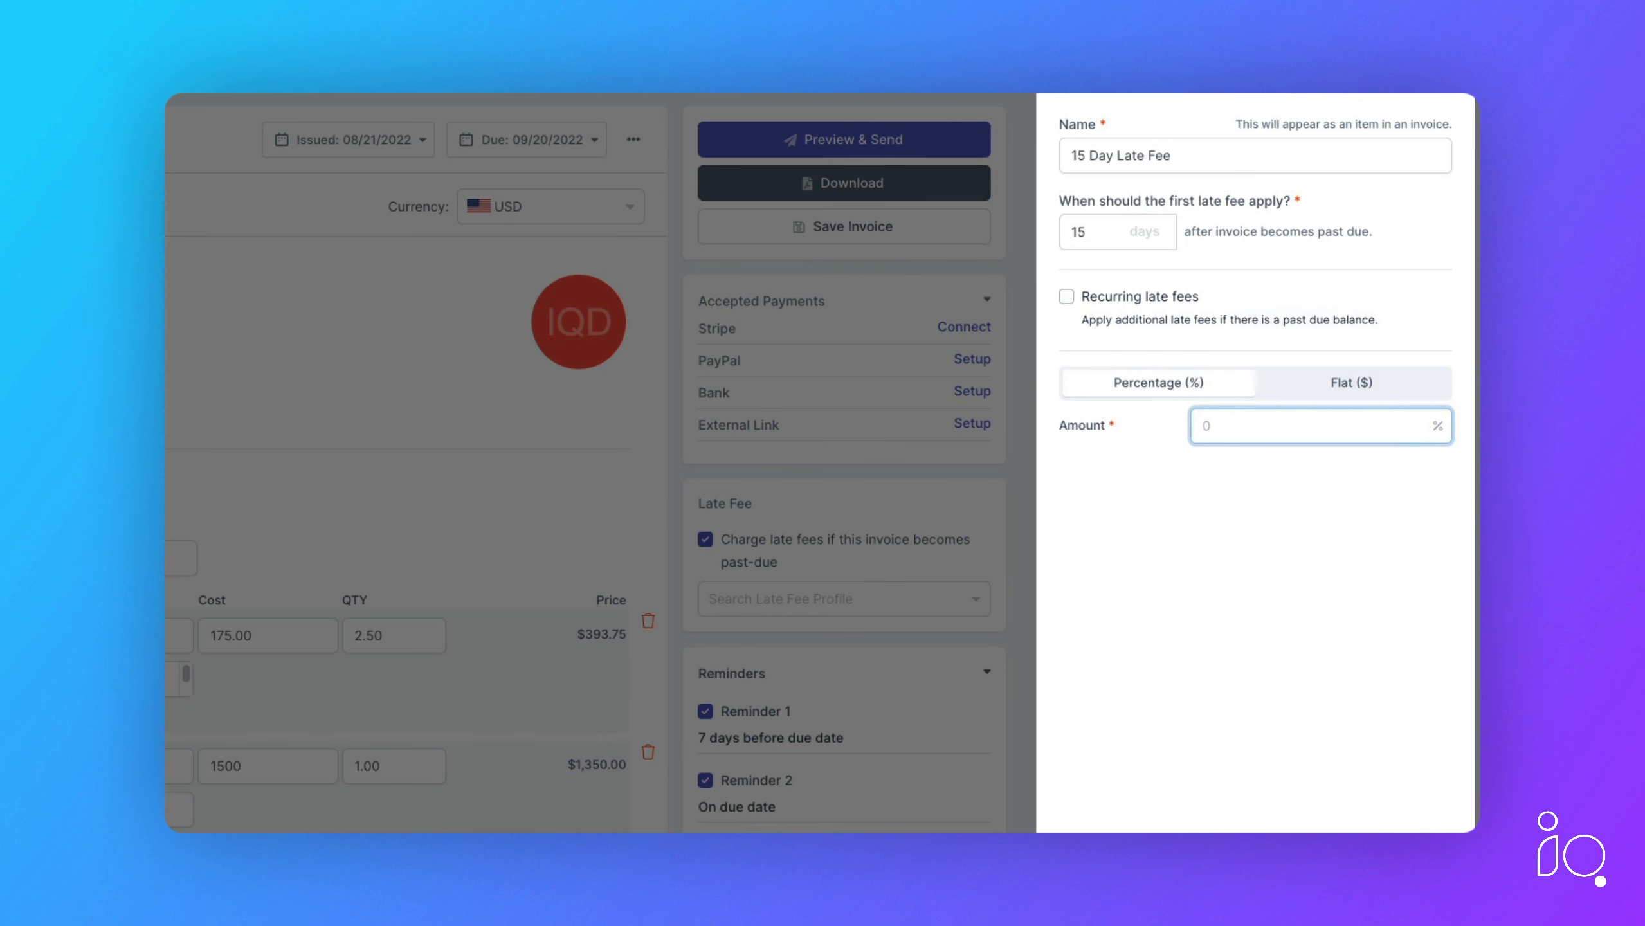
type("10")
key("Return")
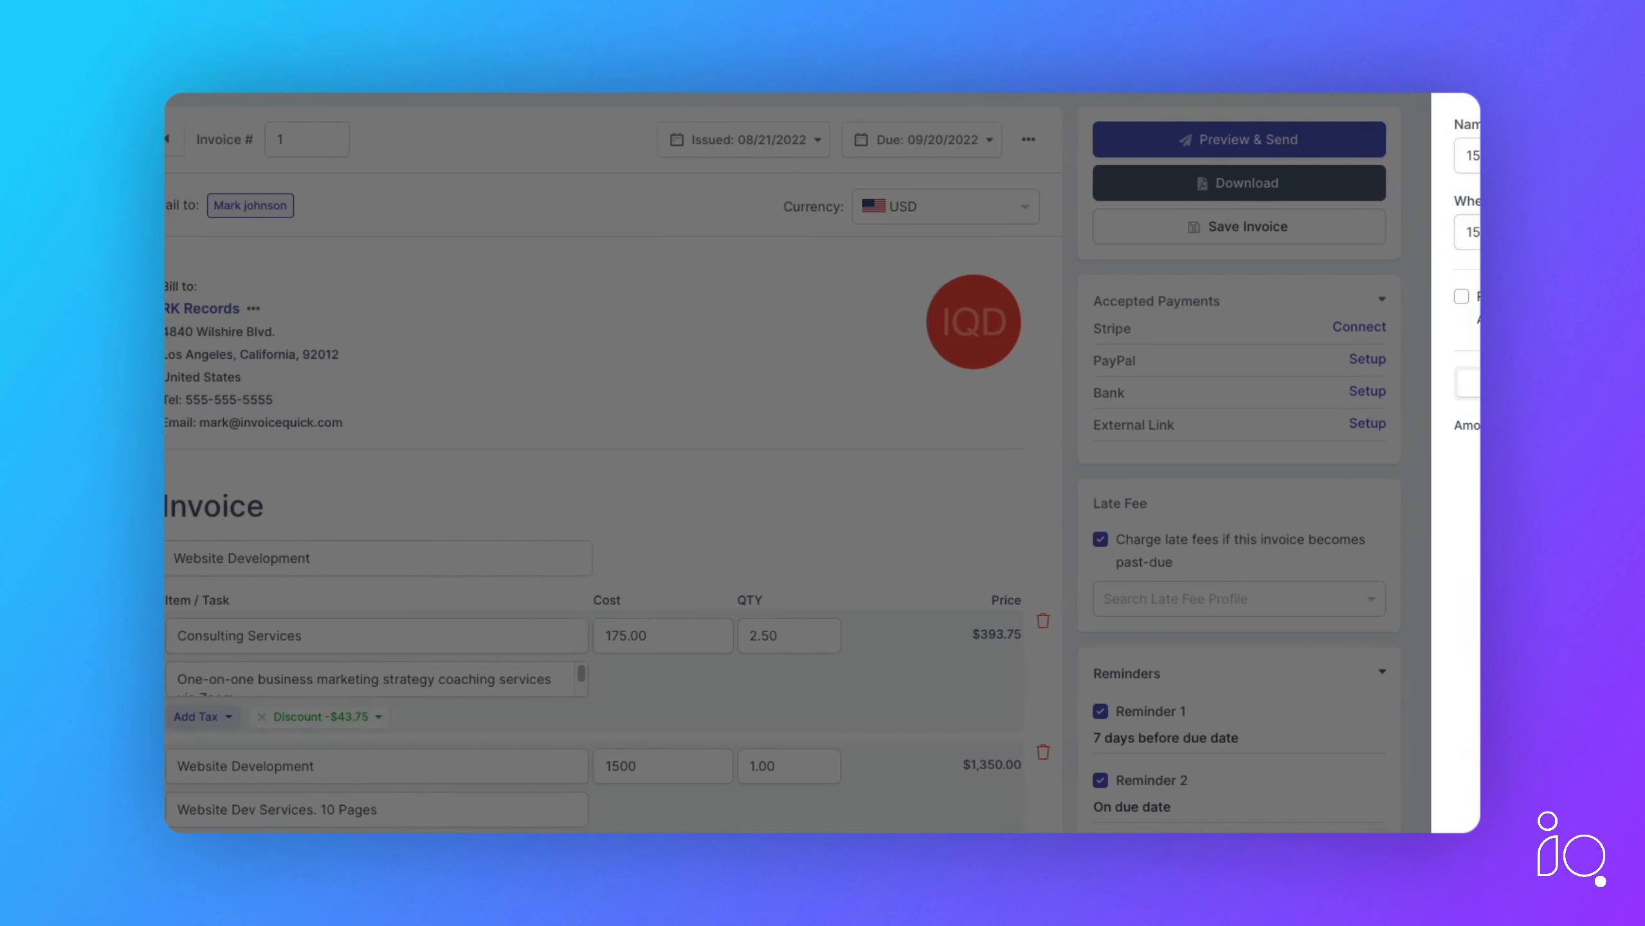
Open the invoice reminder settings and examine Reminder 1's timing, message and available tags
scroll(823, 463, "down", 8)
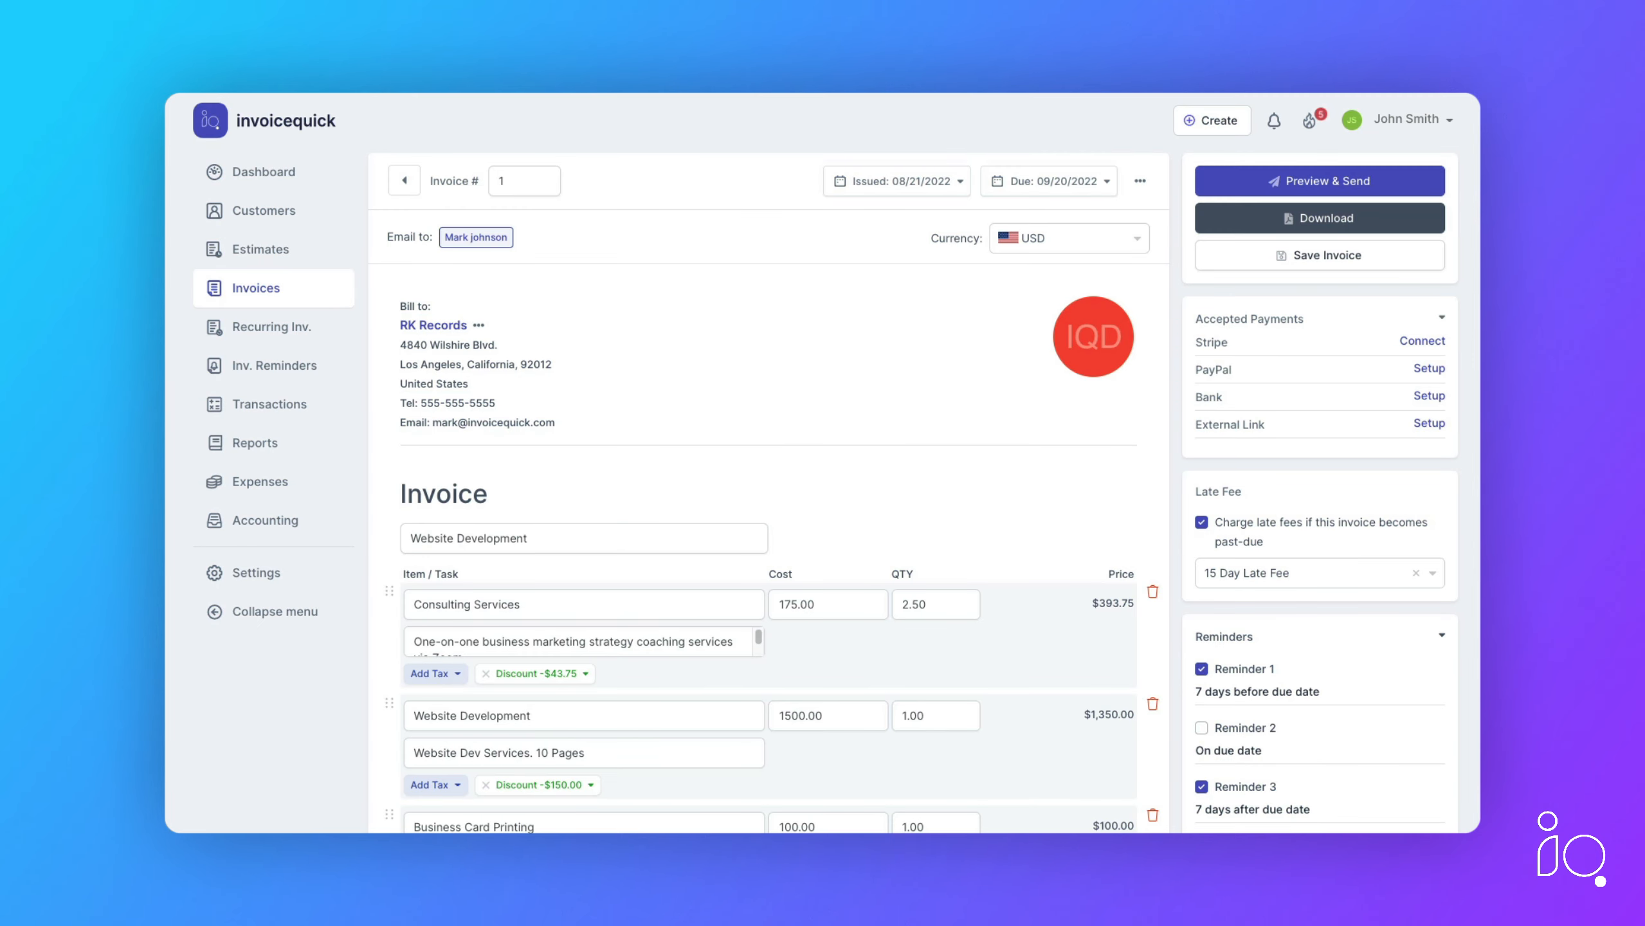
left_click(272, 365)
left_click(1034, 343)
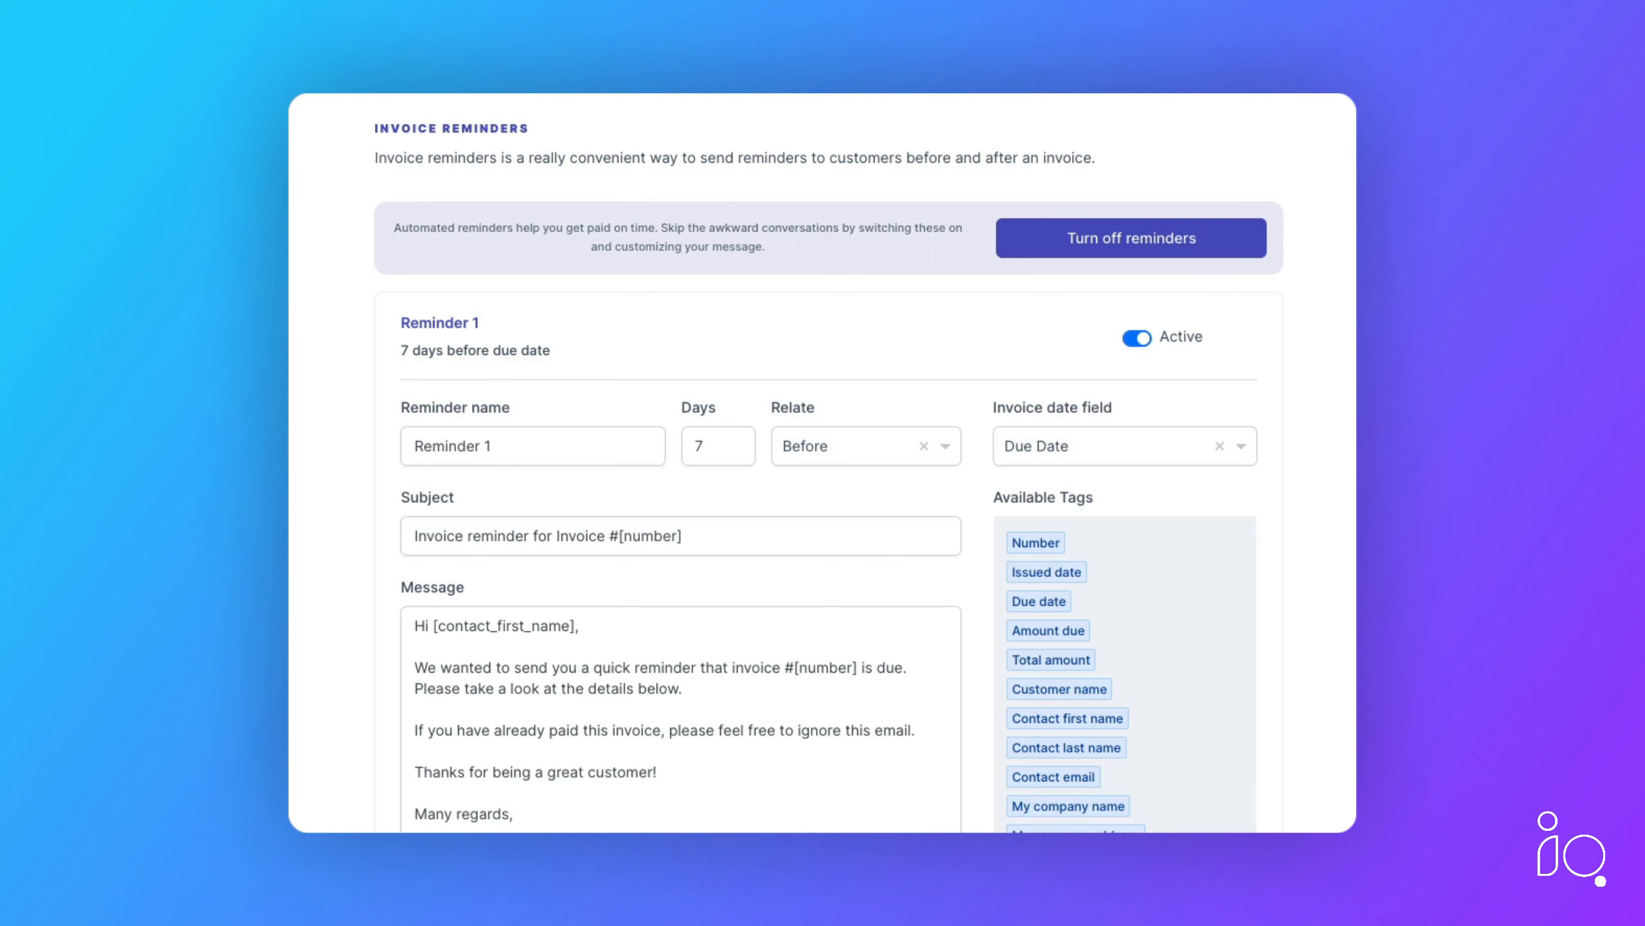
left_click(1048, 629)
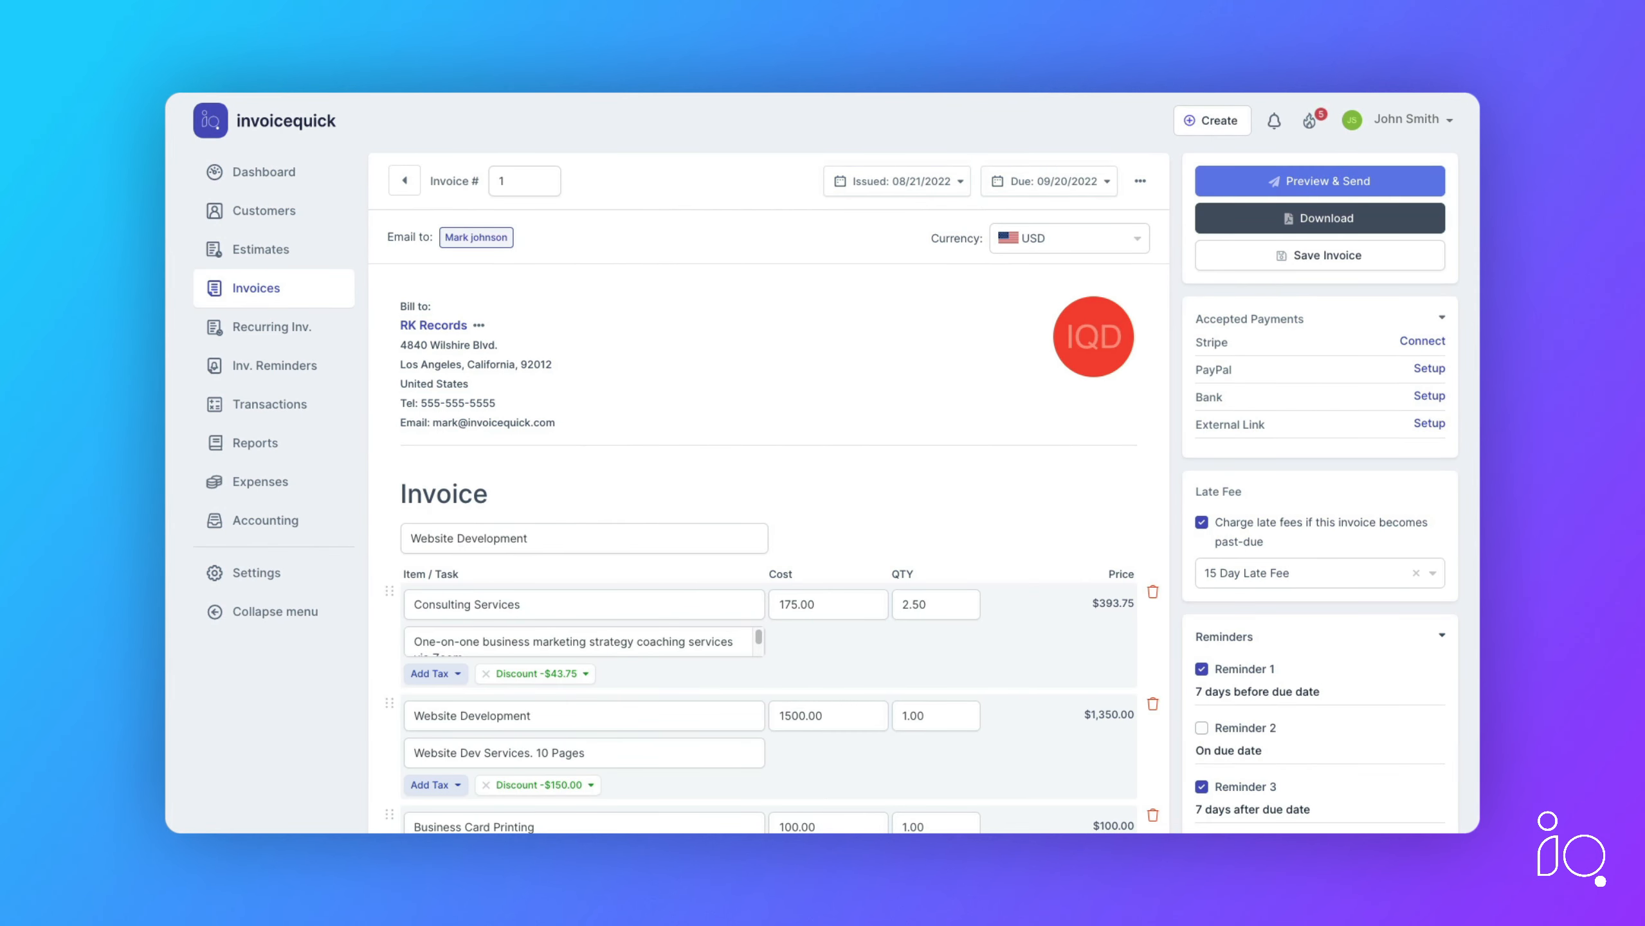
Save the invoice, reopen it for editing and bring up its preview with the email send form
left_click(1365, 257)
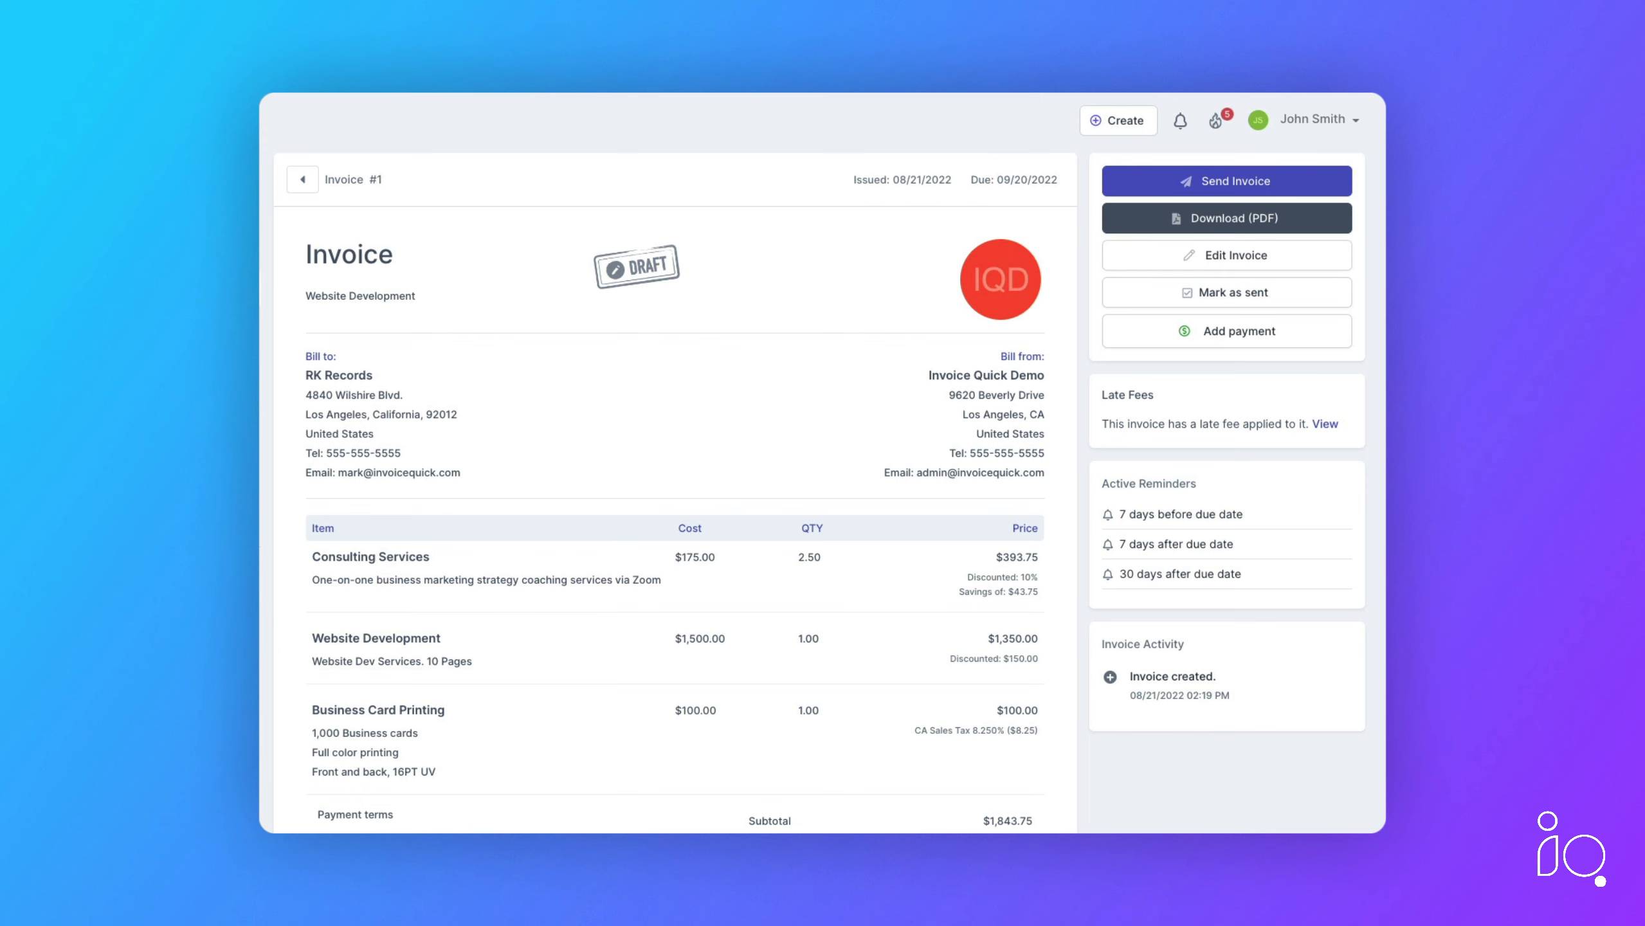
left_click(1166, 254)
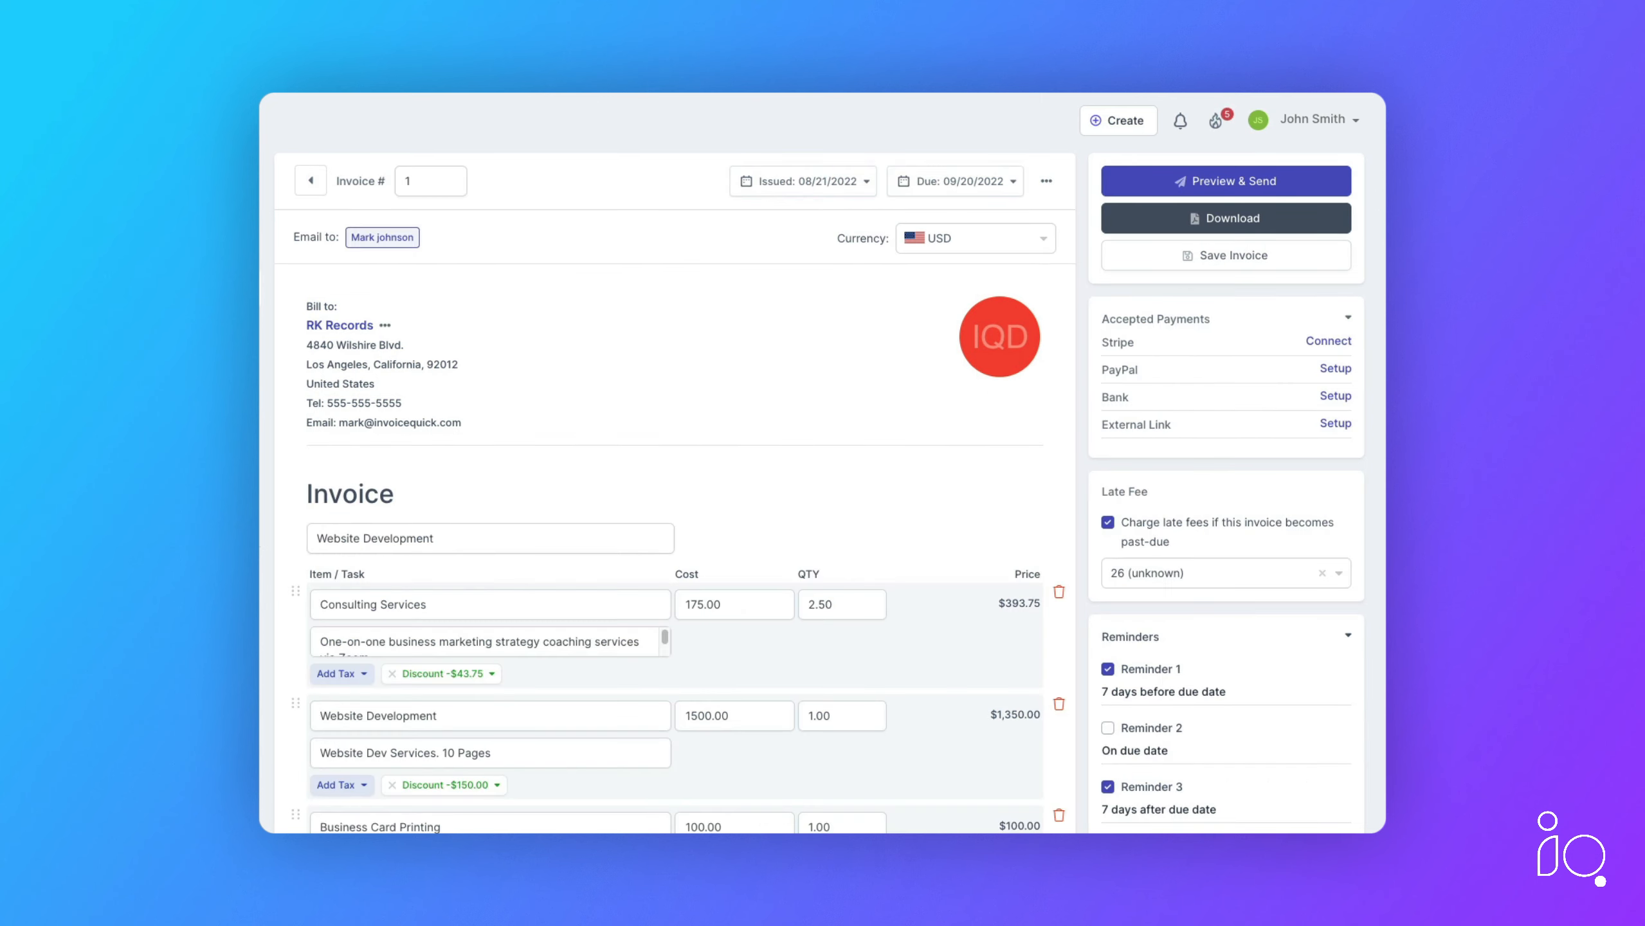
left_click(1219, 178)
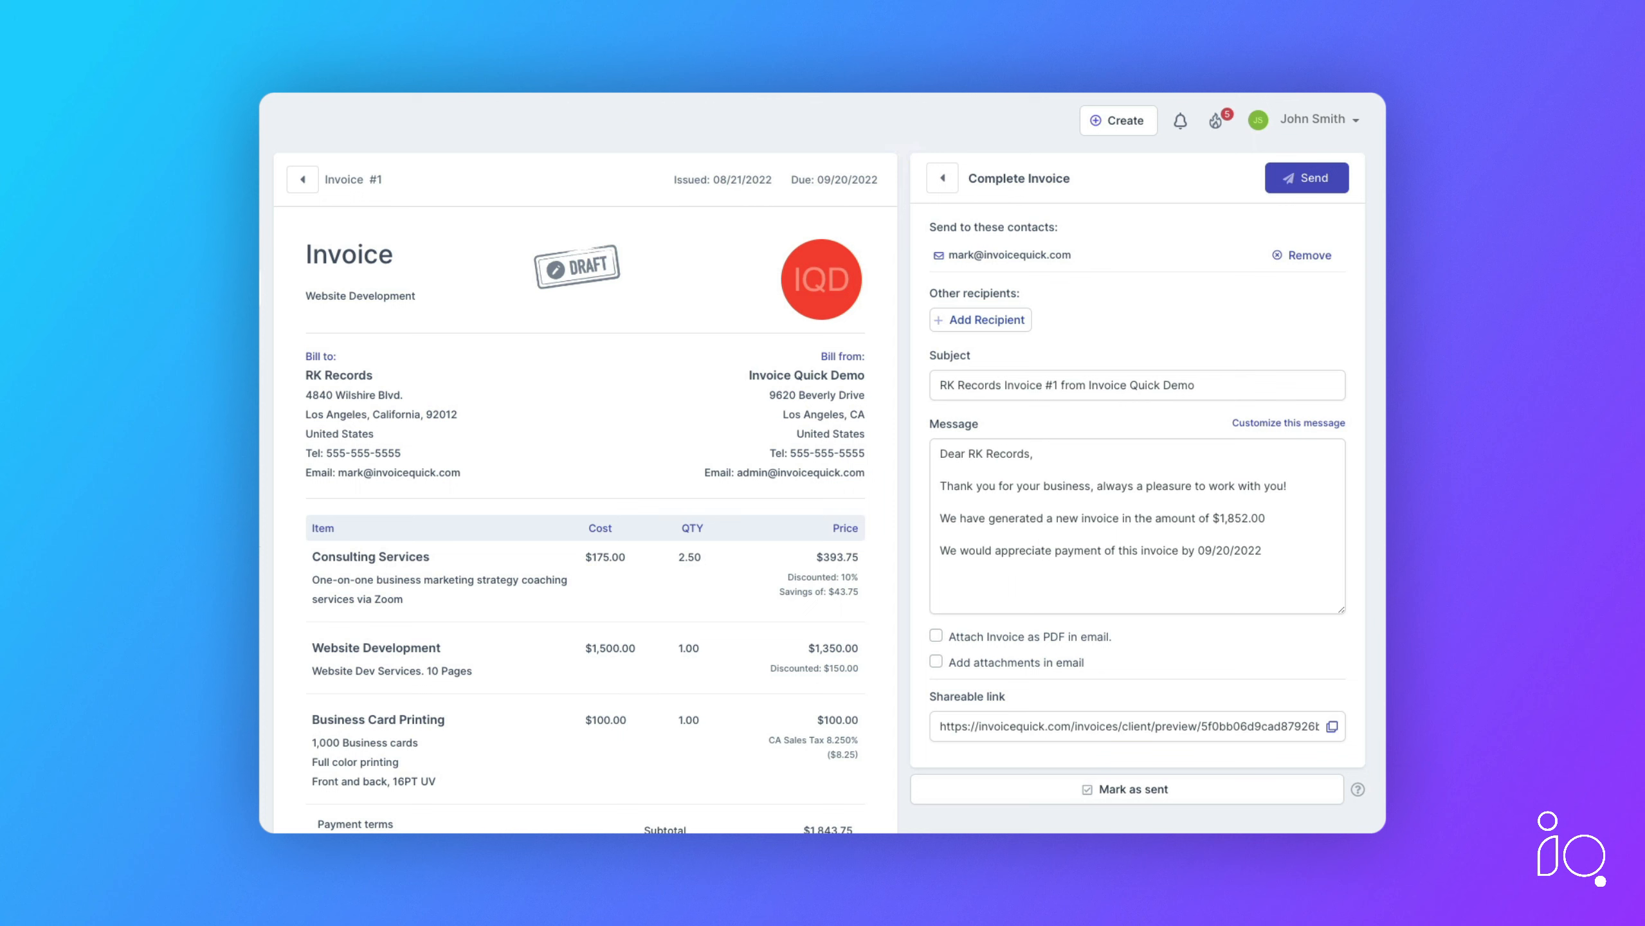
Add an extra recipient field and remove it, and review the email's subject and message text
left_click(987, 320)
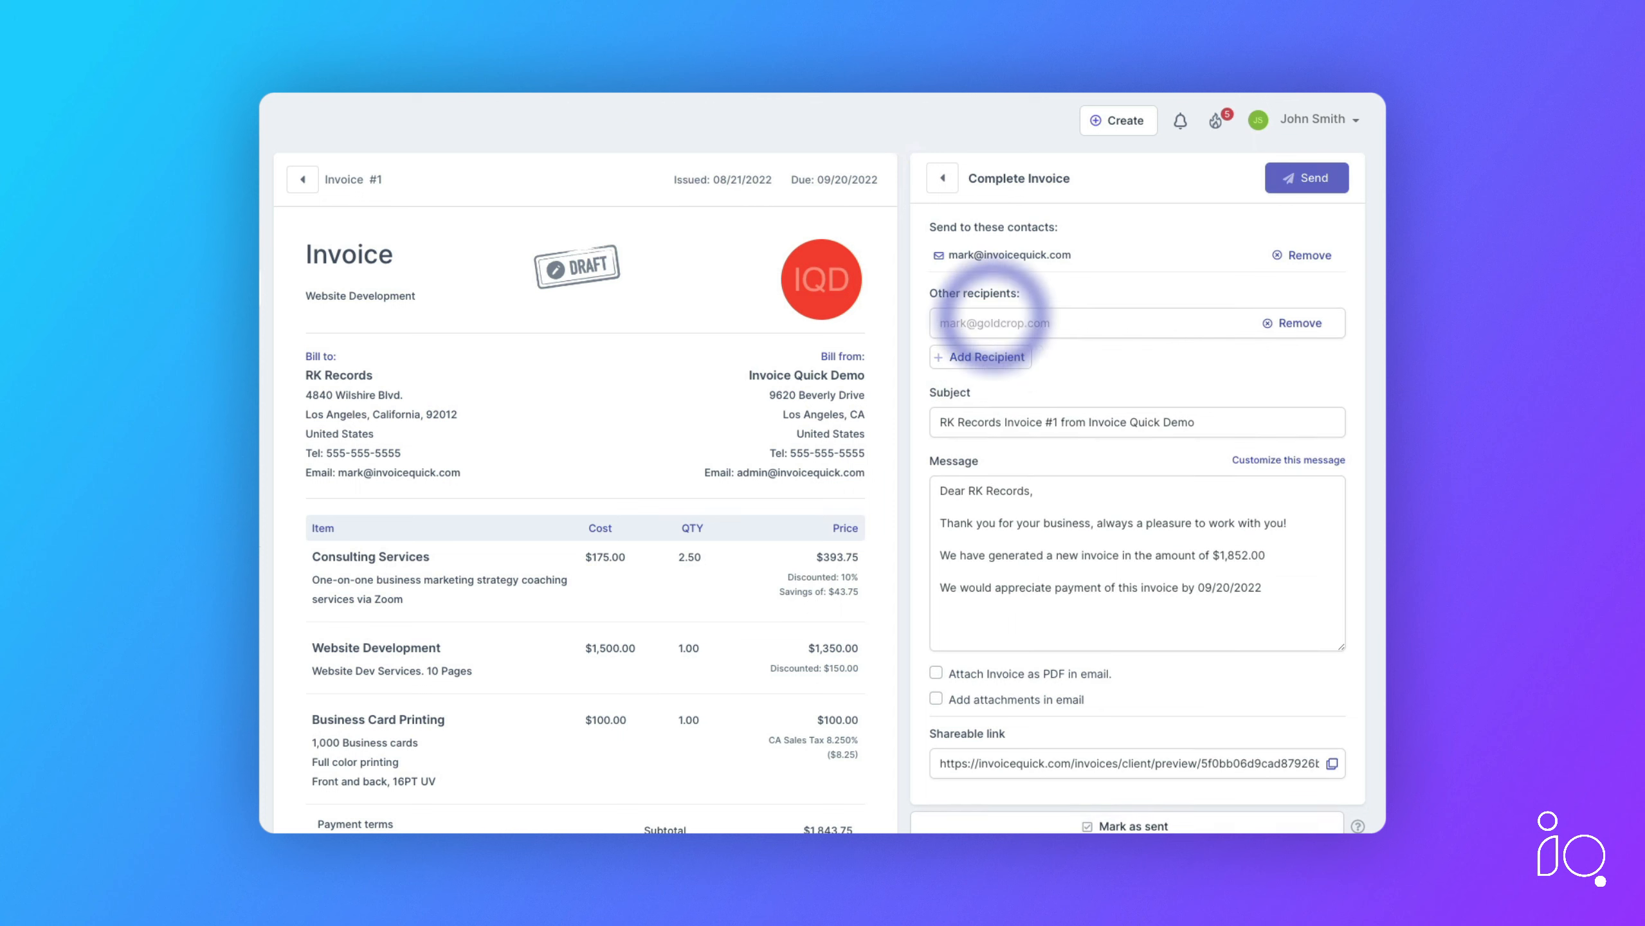
left_click(1298, 323)
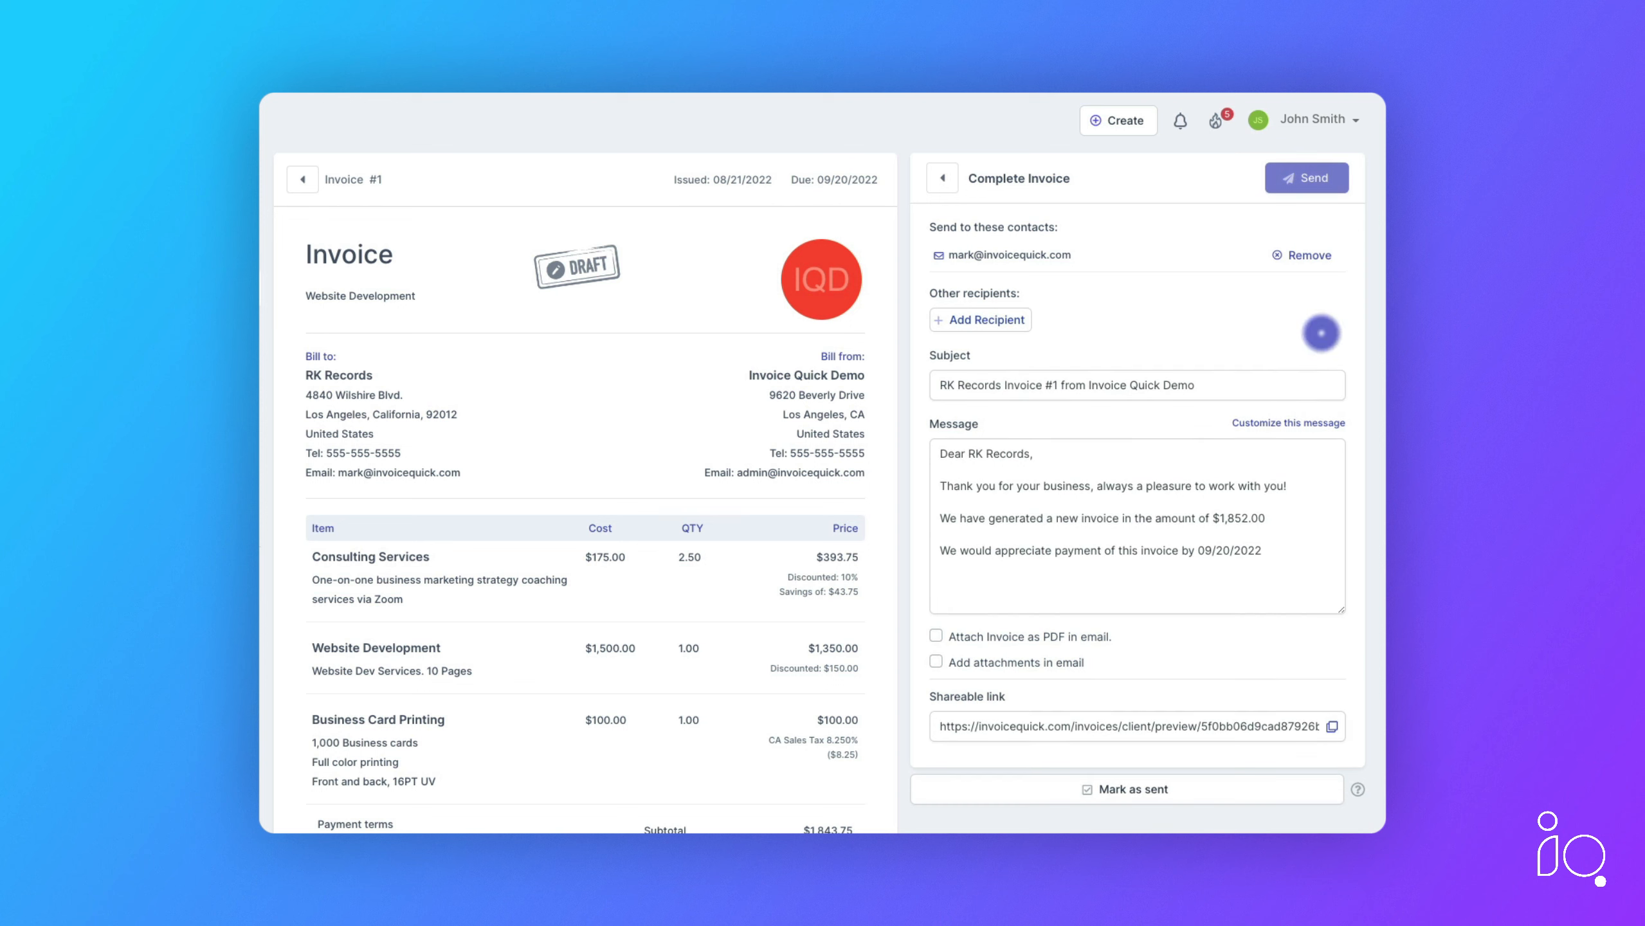
left_click_drag(1195, 385, 1110, 384)
left_click_drag(963, 453, 1102, 518)
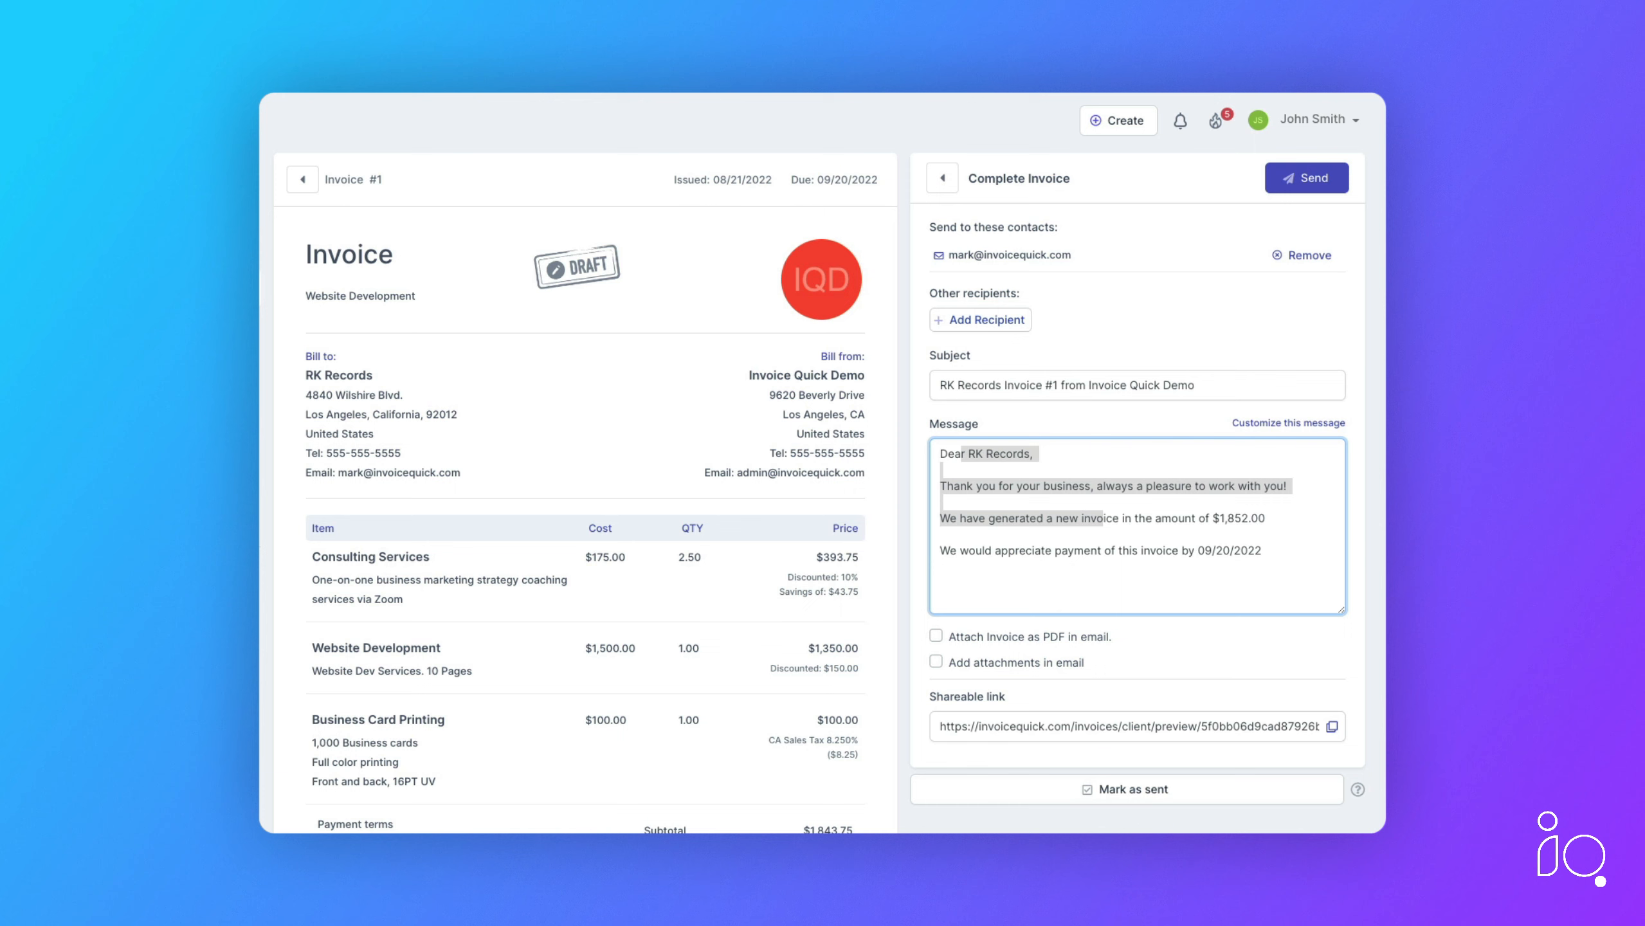
Set the email to include the invoice as a PDF and additional attachments, and copy the shareable link
left_click(1003, 633)
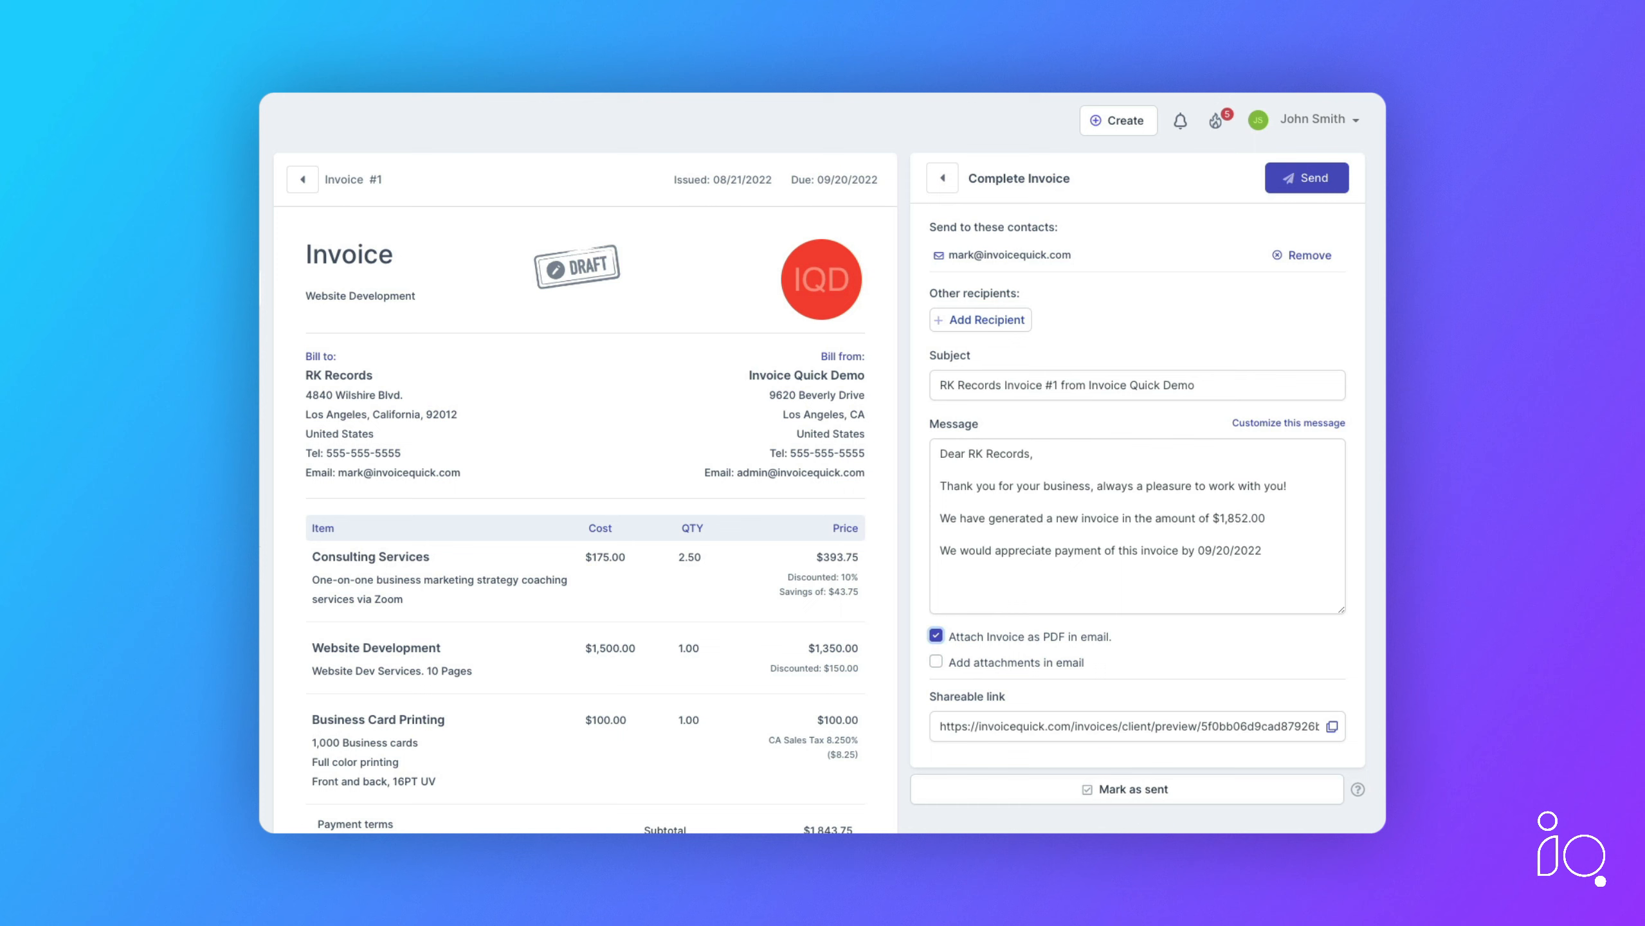
left_click(937, 663)
left_click(1332, 726)
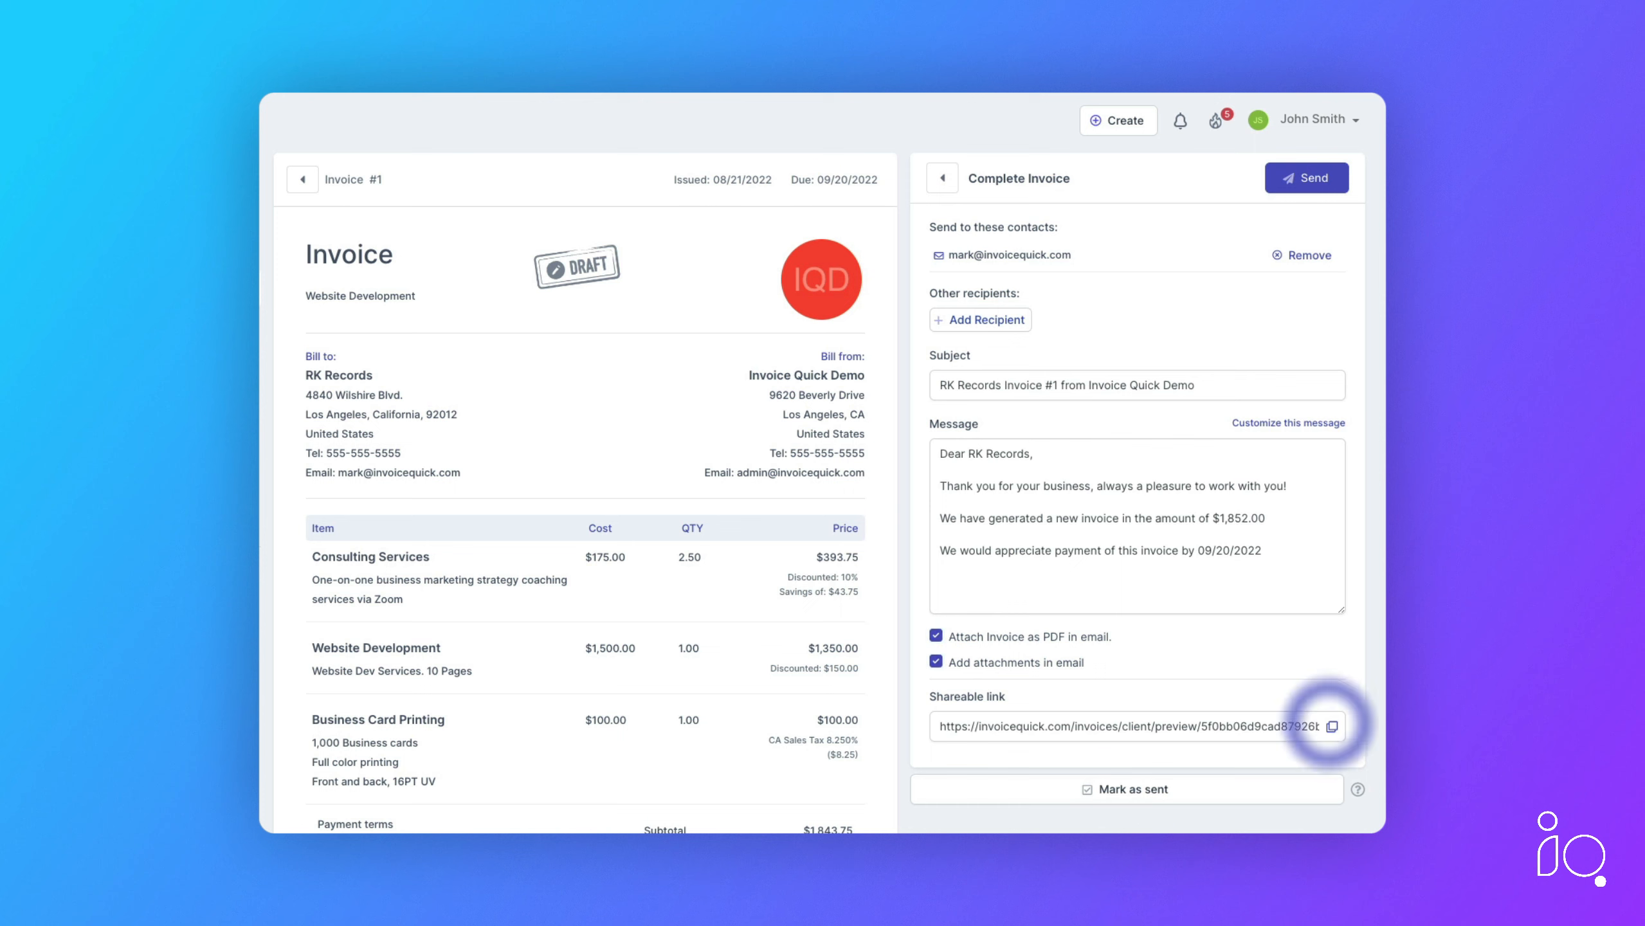
left_click(1332, 725)
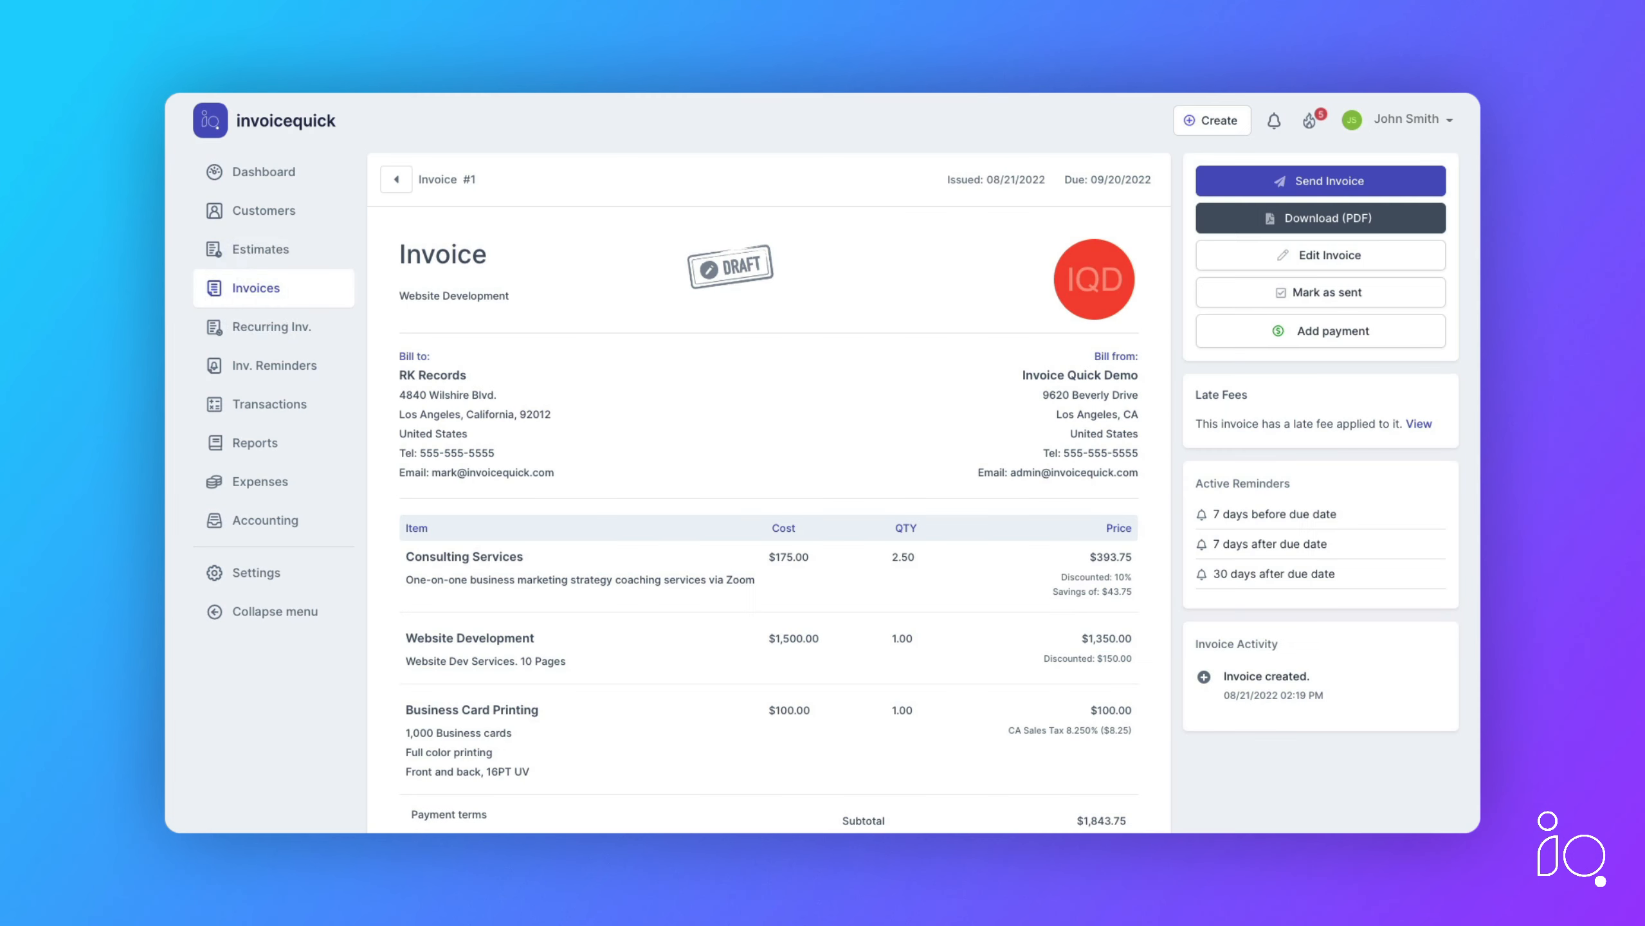
Go to the invoice list, open the RK Records invoice's email send form from there, and return to the list
left_click(261, 288)
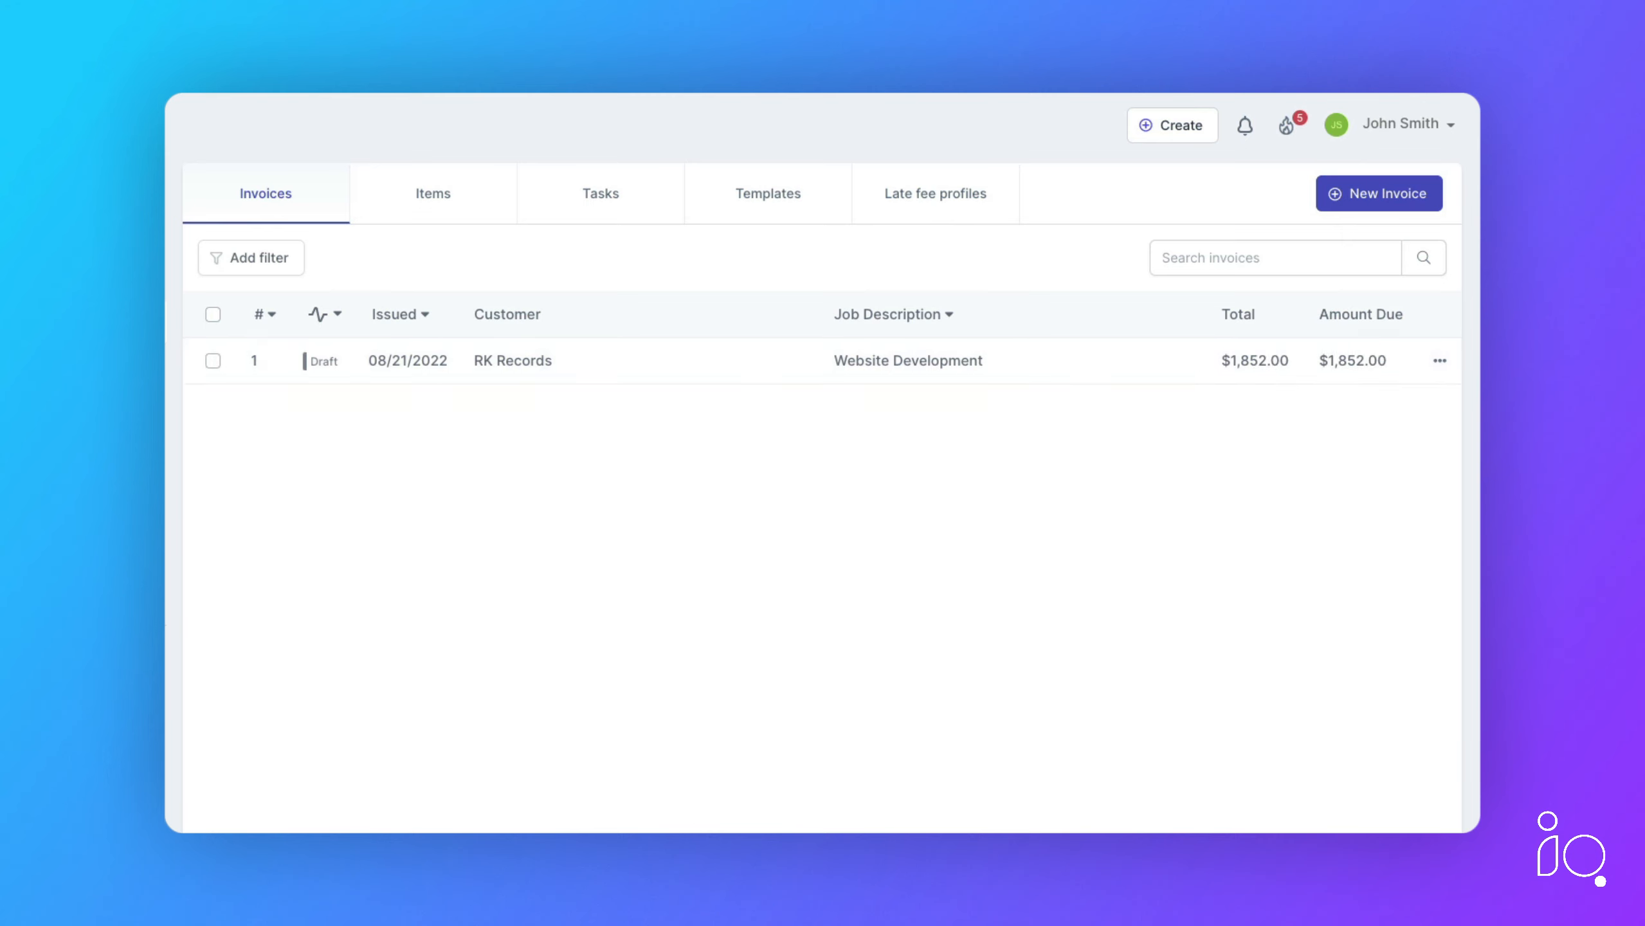
mouse_move(1440, 361)
left_click(1397, 361)
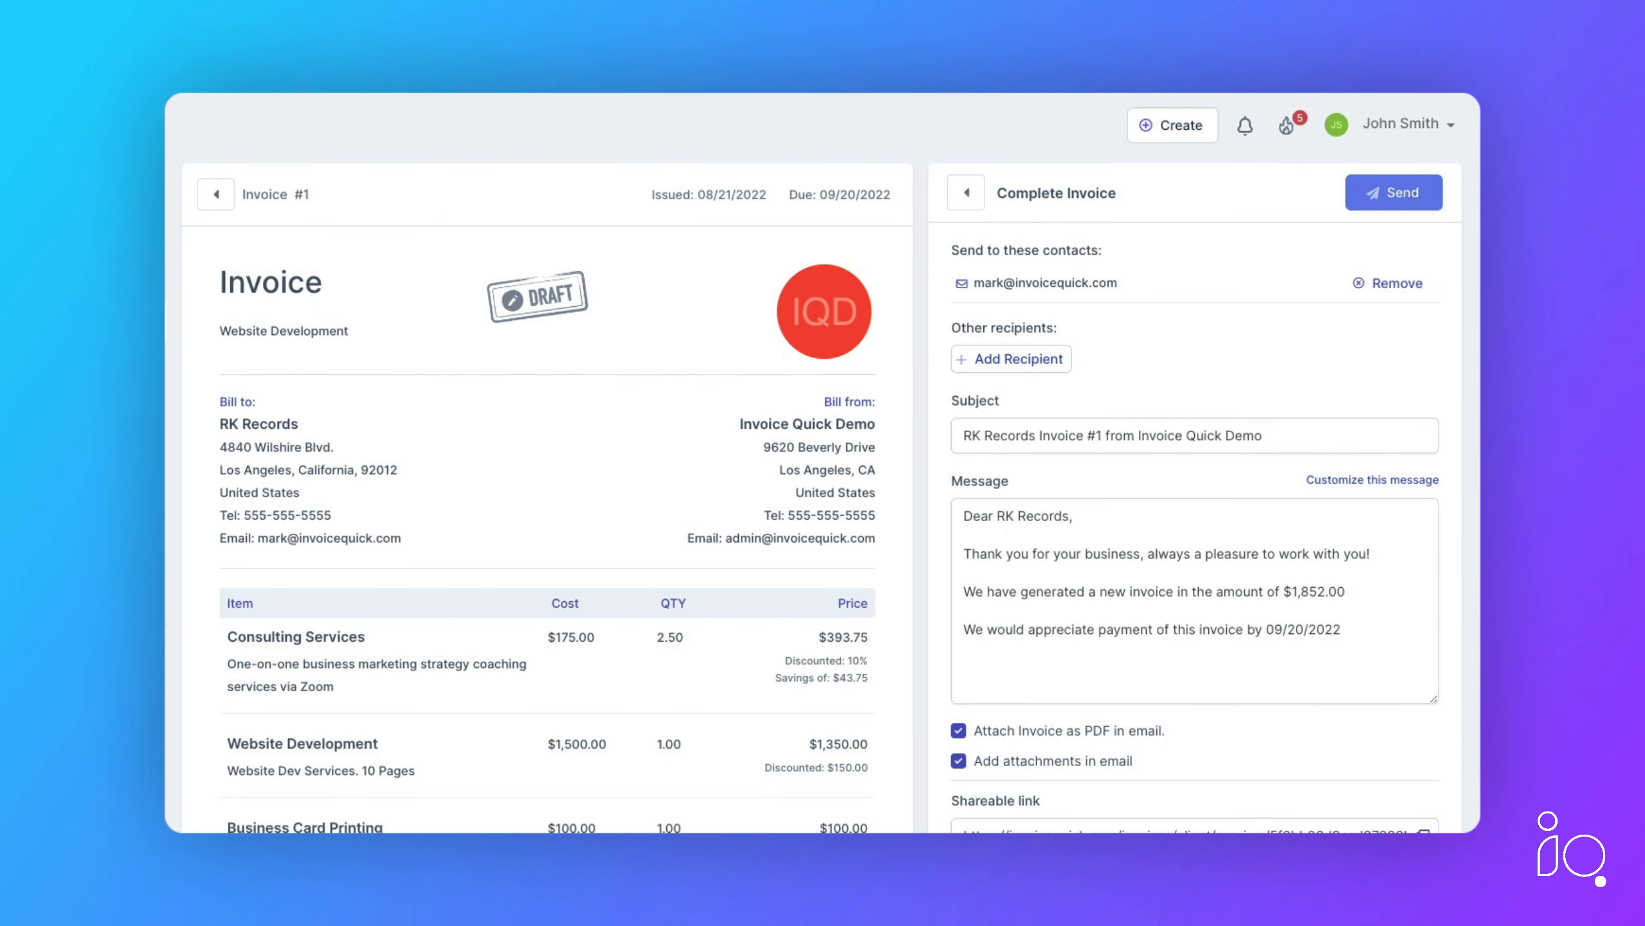
left_click(113, 324)
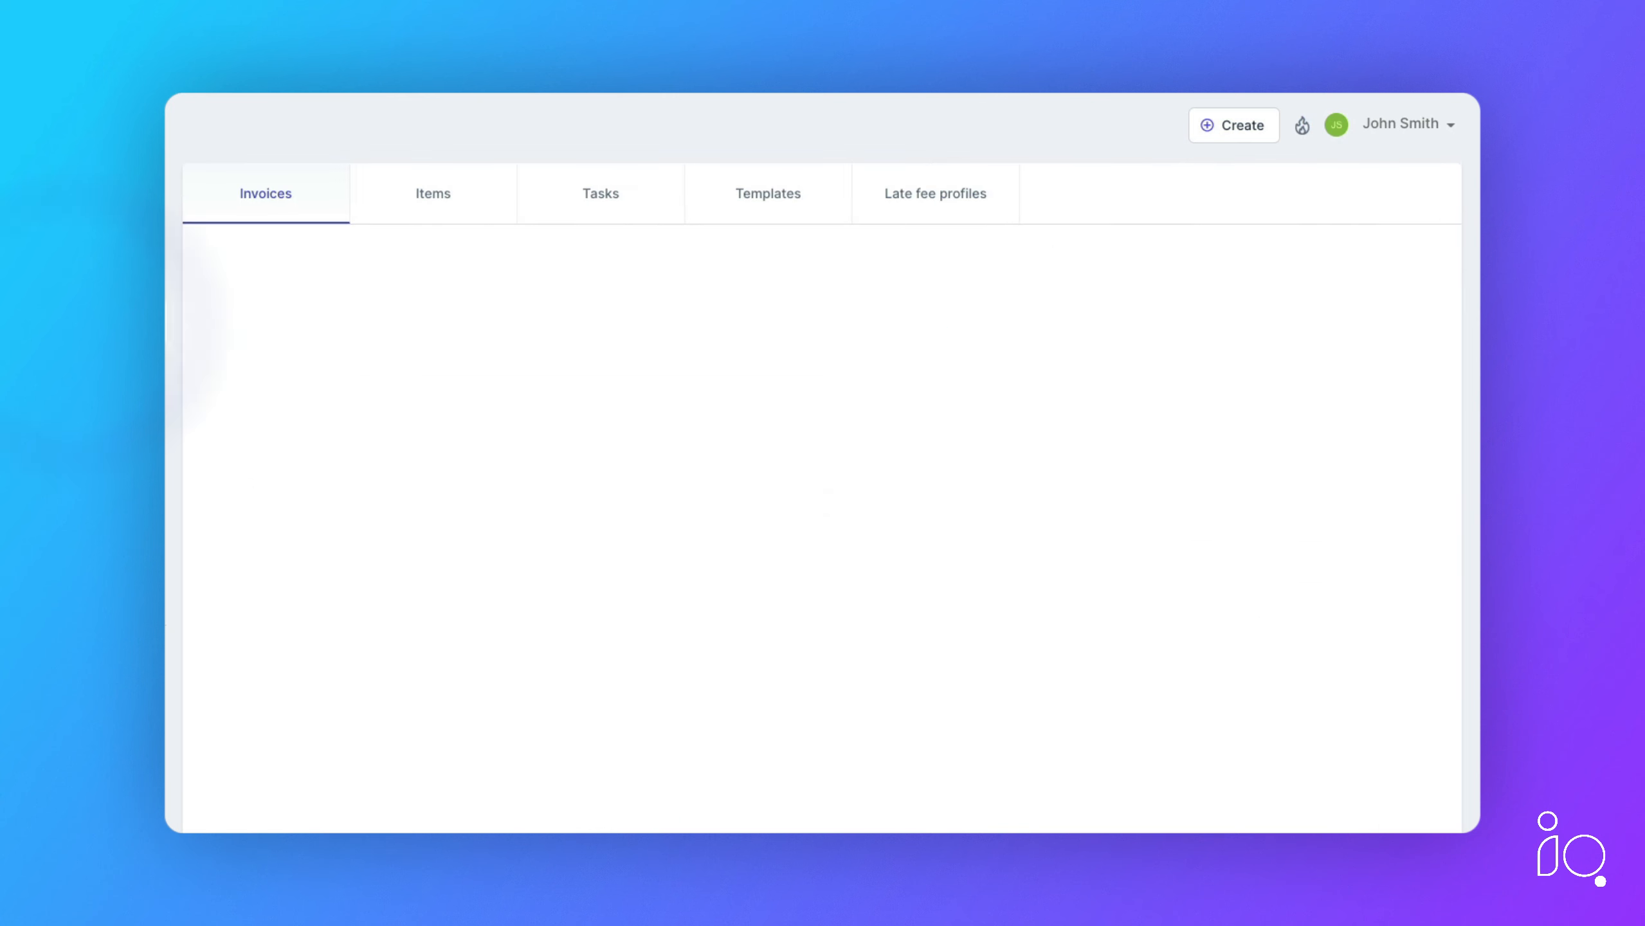
Duplicate the RK Records invoice from its list entry and open the customer options in the copy
left_click(1440, 361)
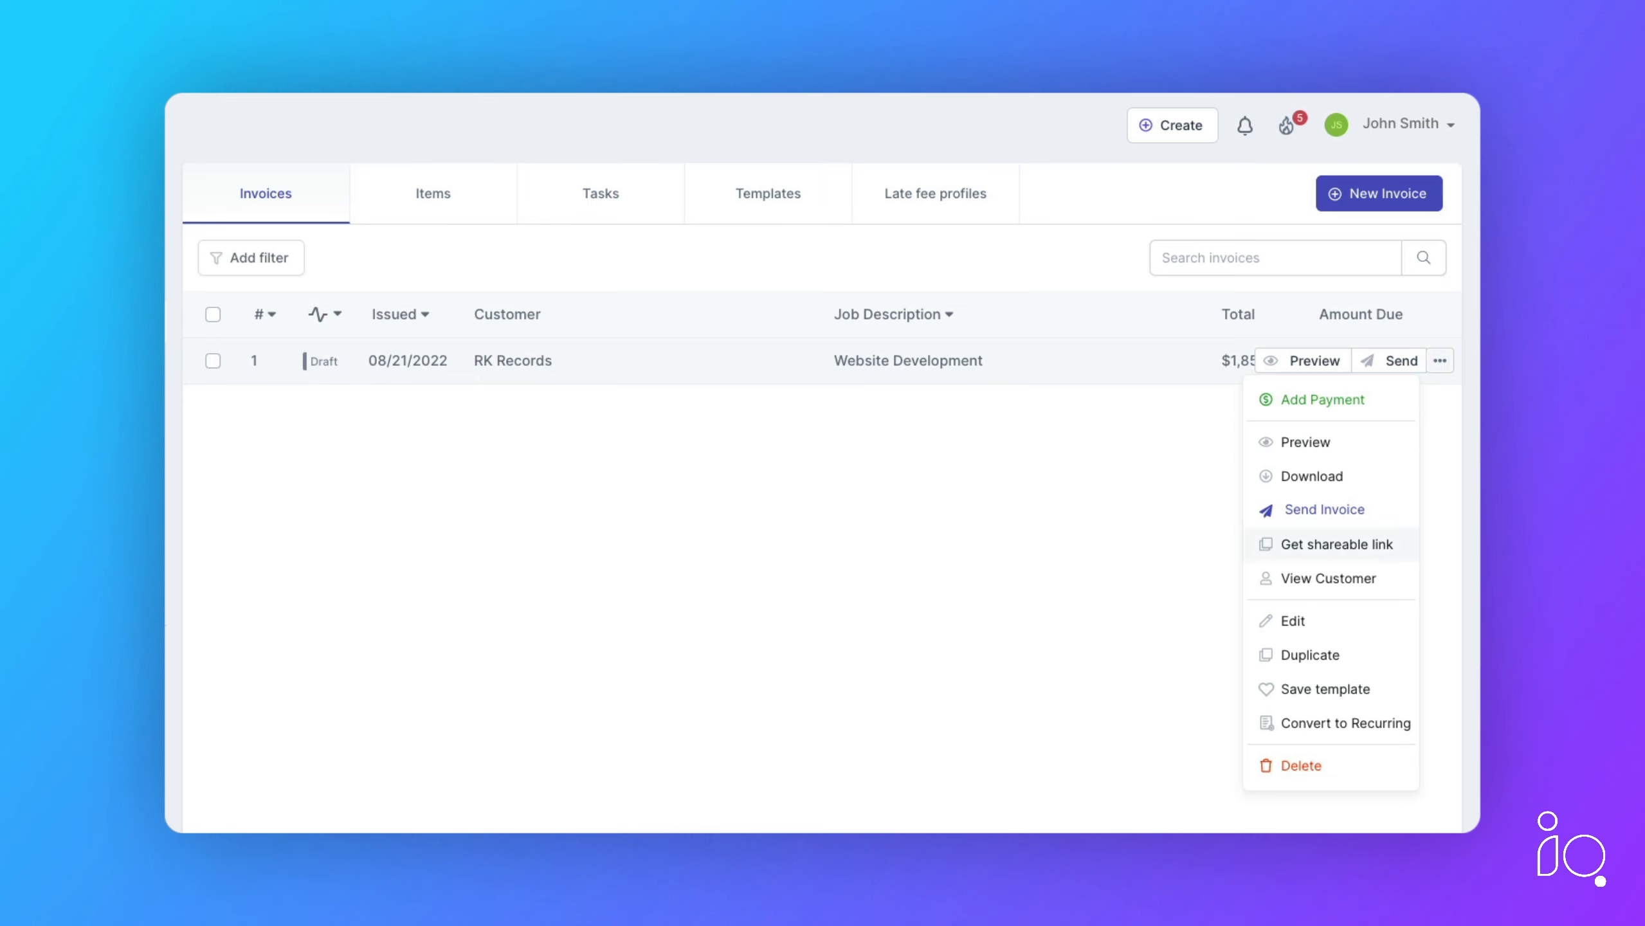
left_click(1384, 573)
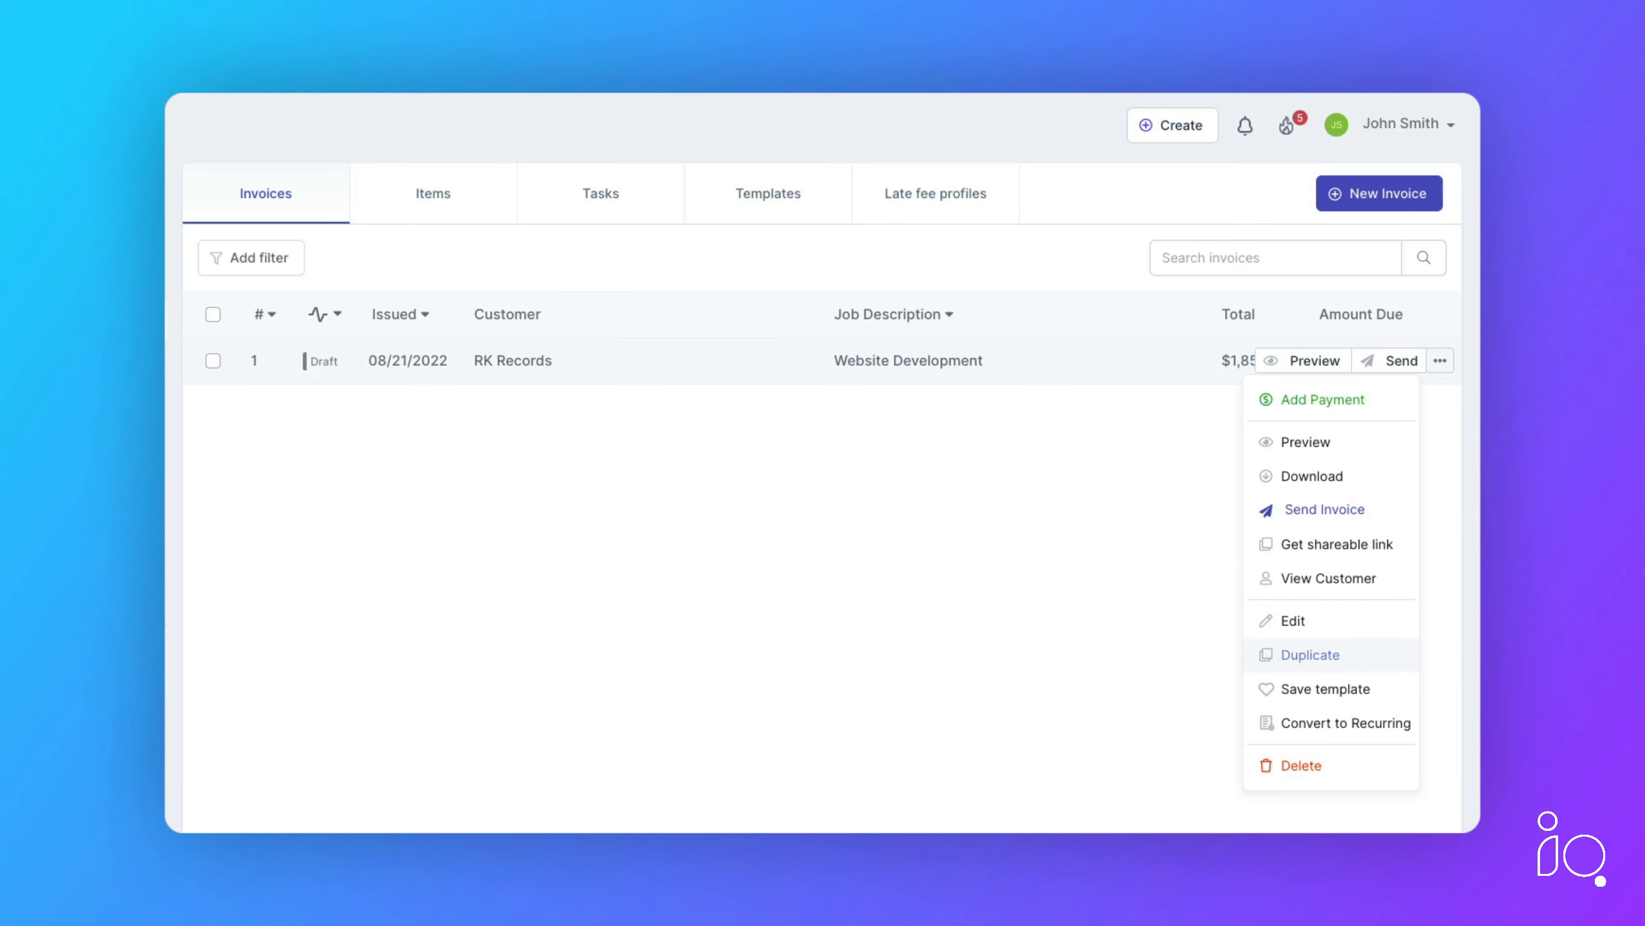
left_click(1341, 652)
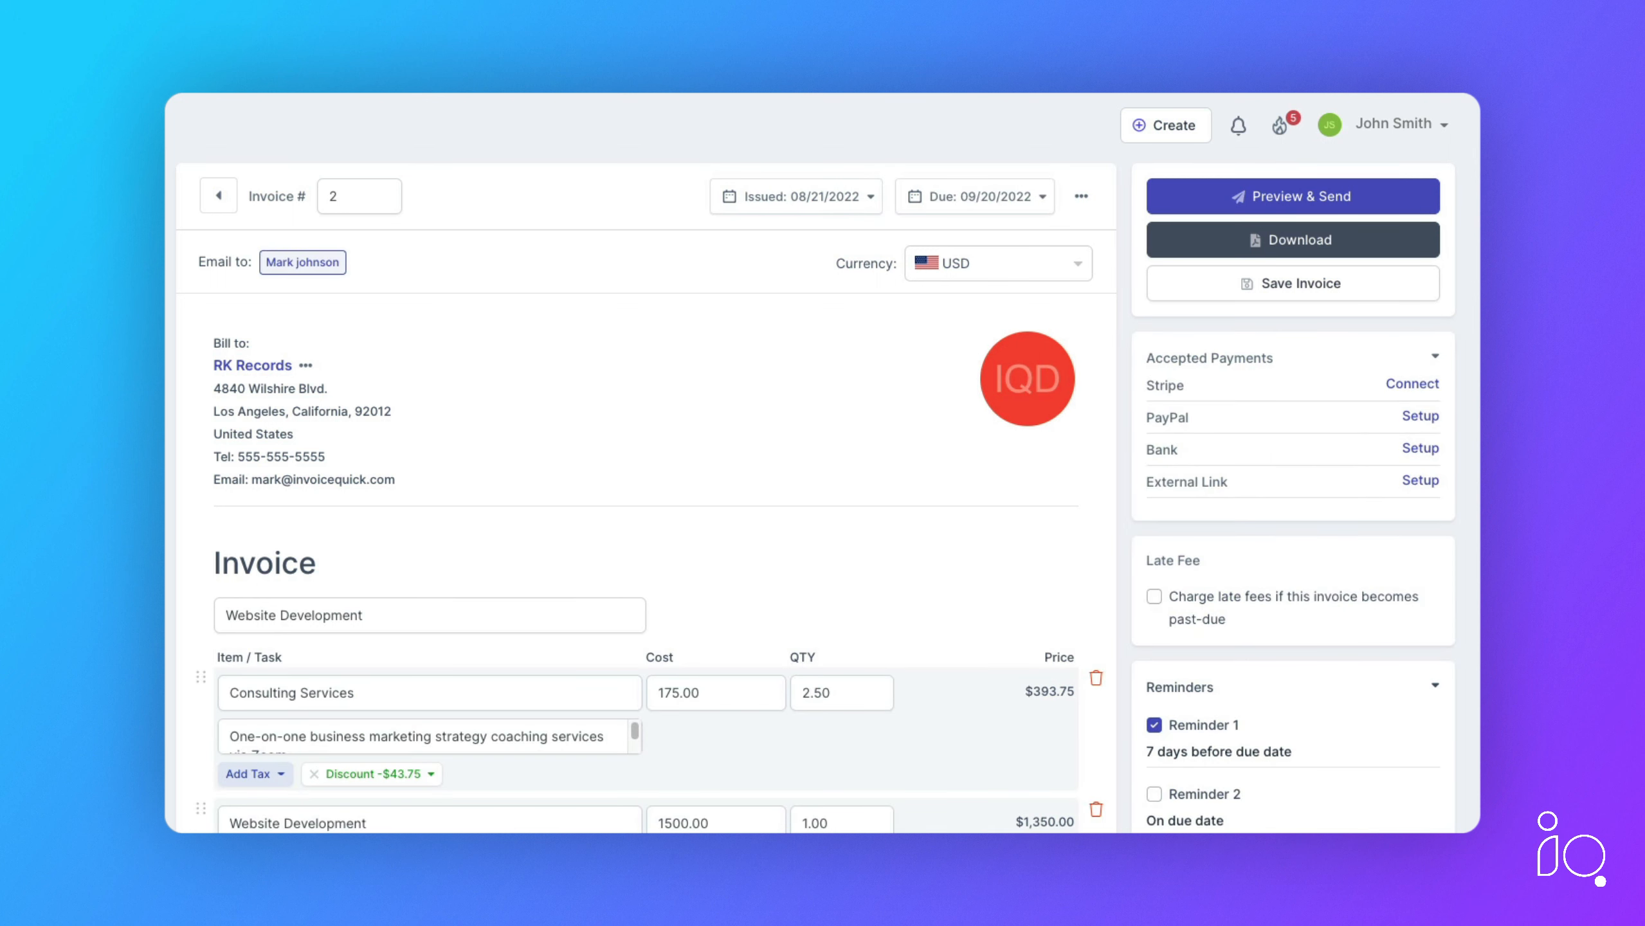
left_click(305, 366)
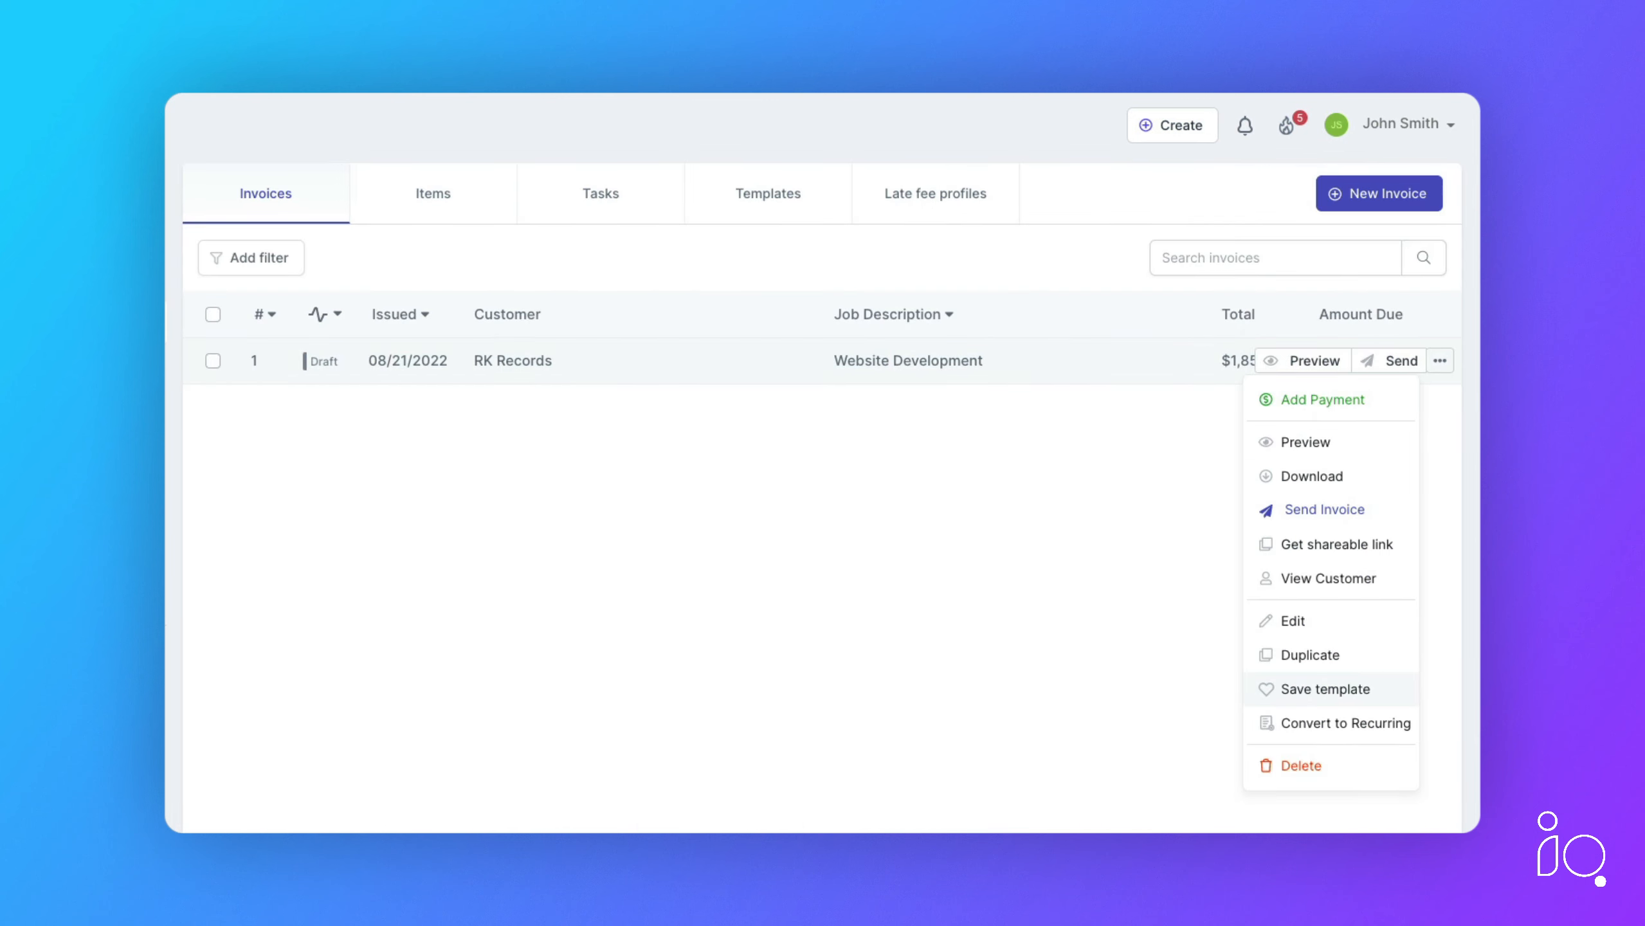
Save the RK Records invoice as a template named "Website development"
left_click(1299, 688)
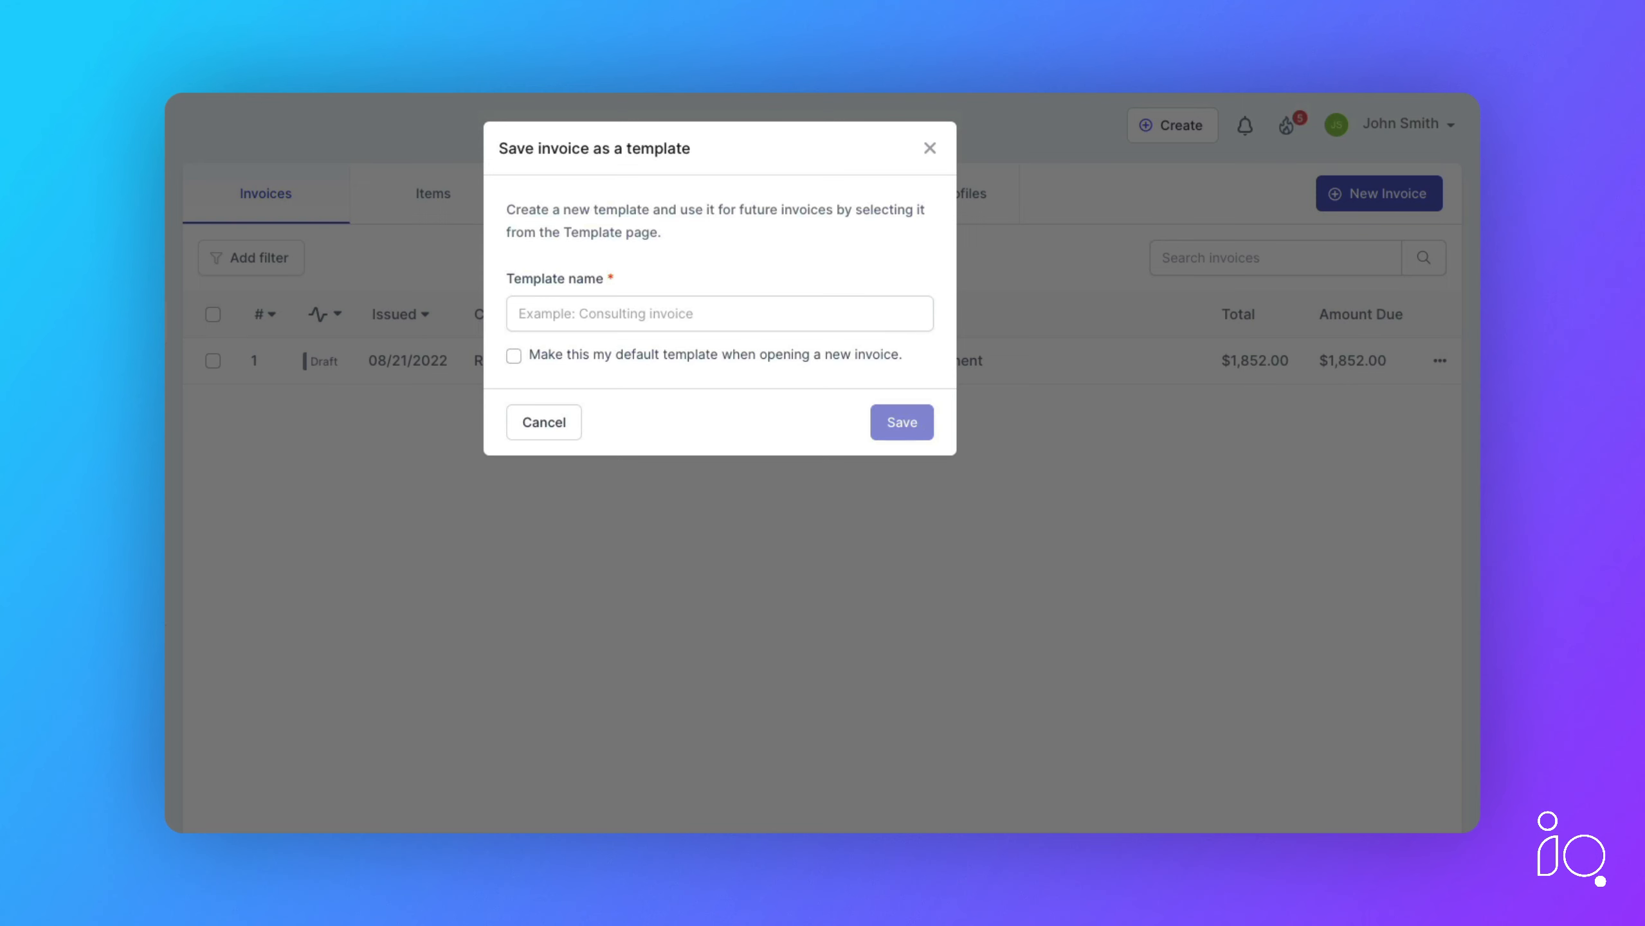
left_click(643, 313)
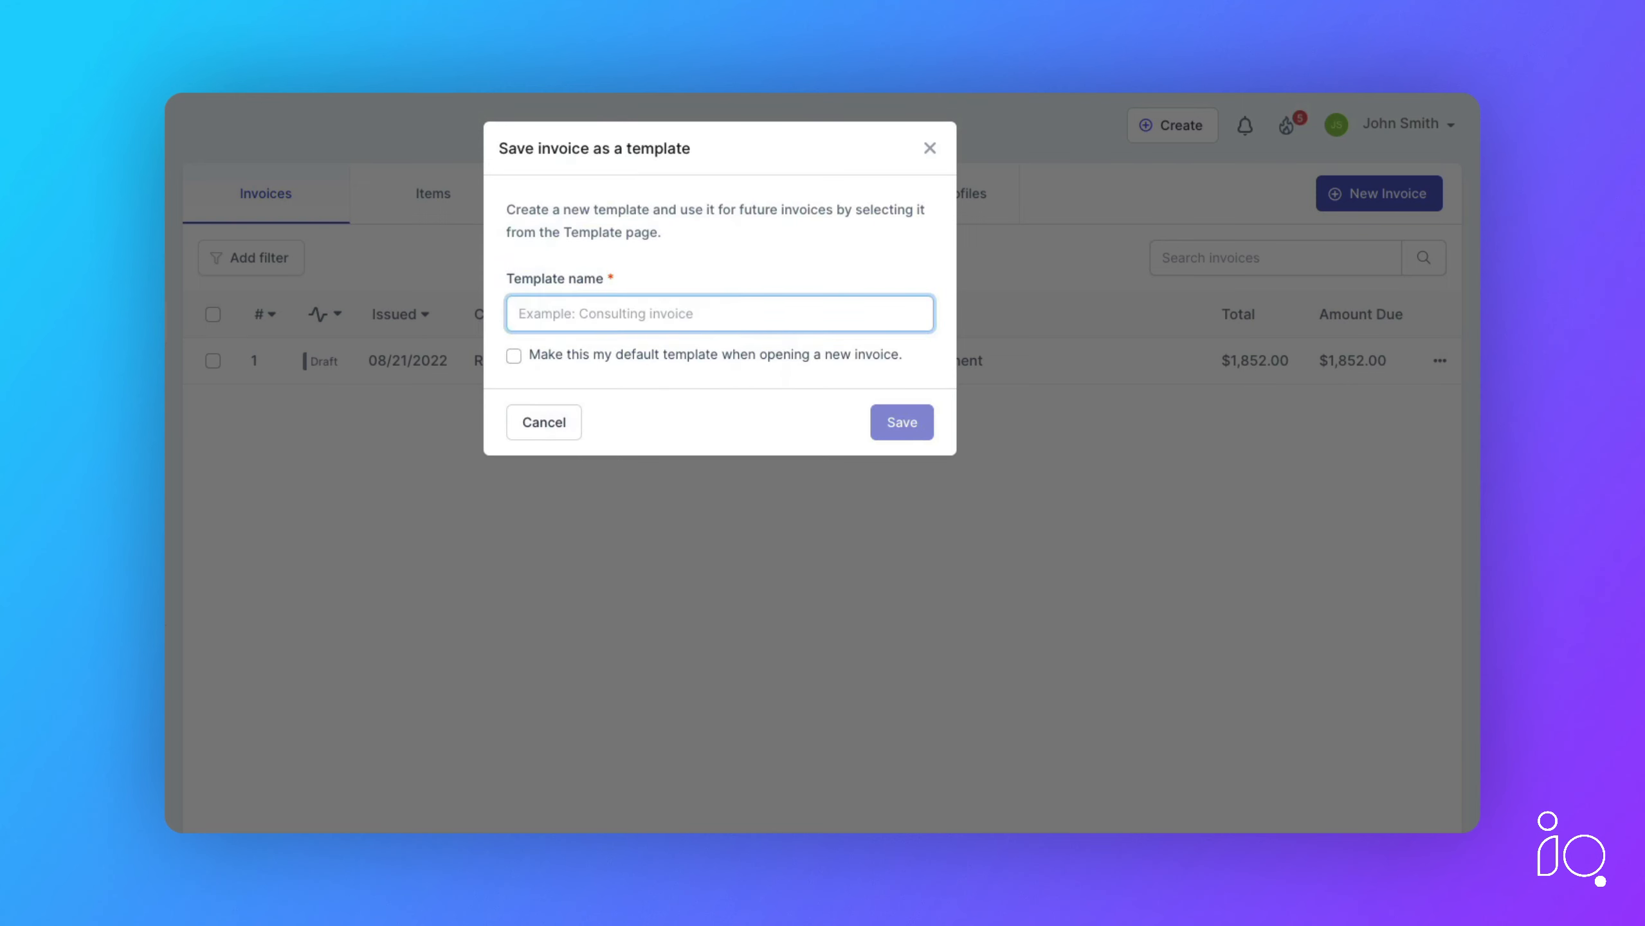
type("Website development")
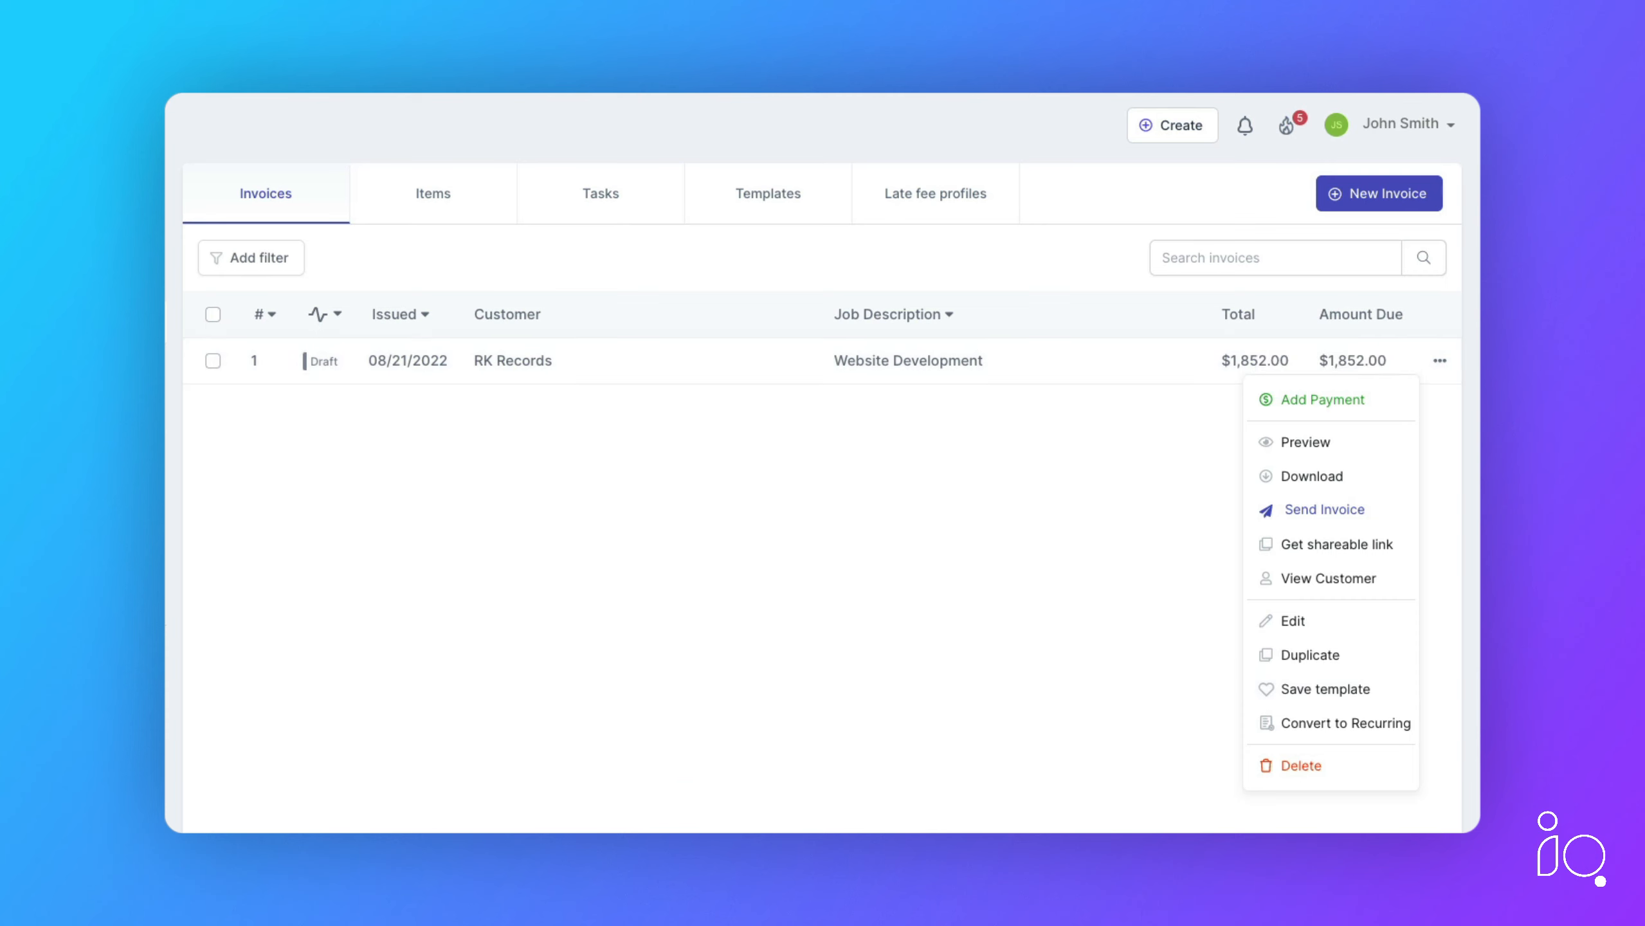
Try converting the RK Records invoice to a recurring one and open the invoice from the list
left_click(1335, 722)
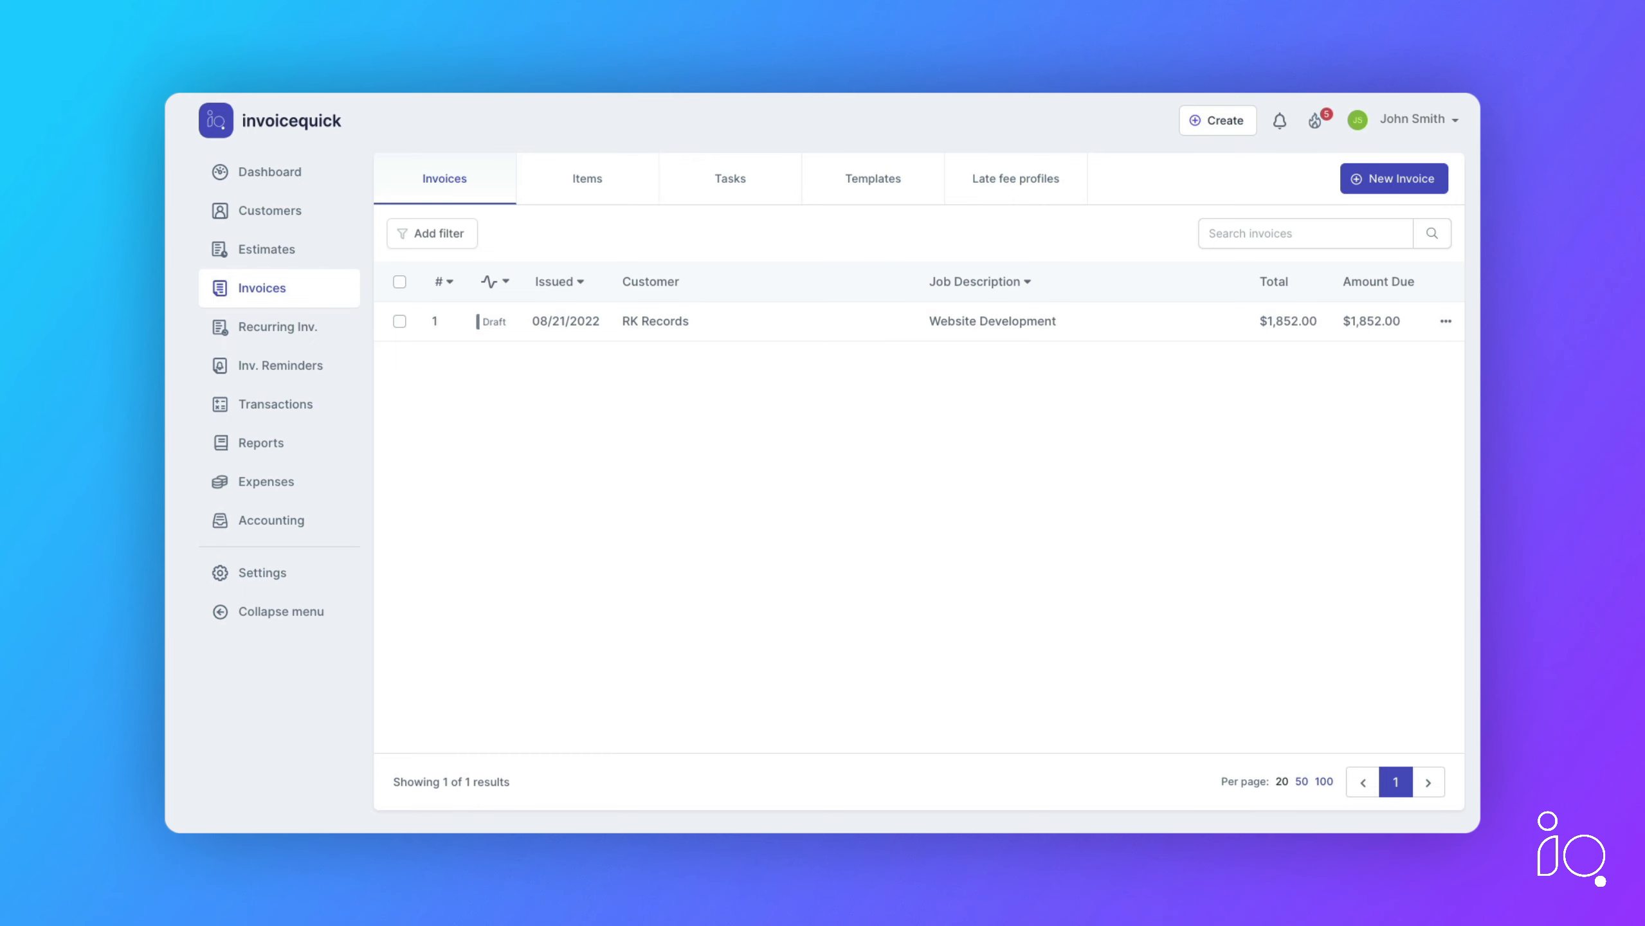
left_click(642, 317)
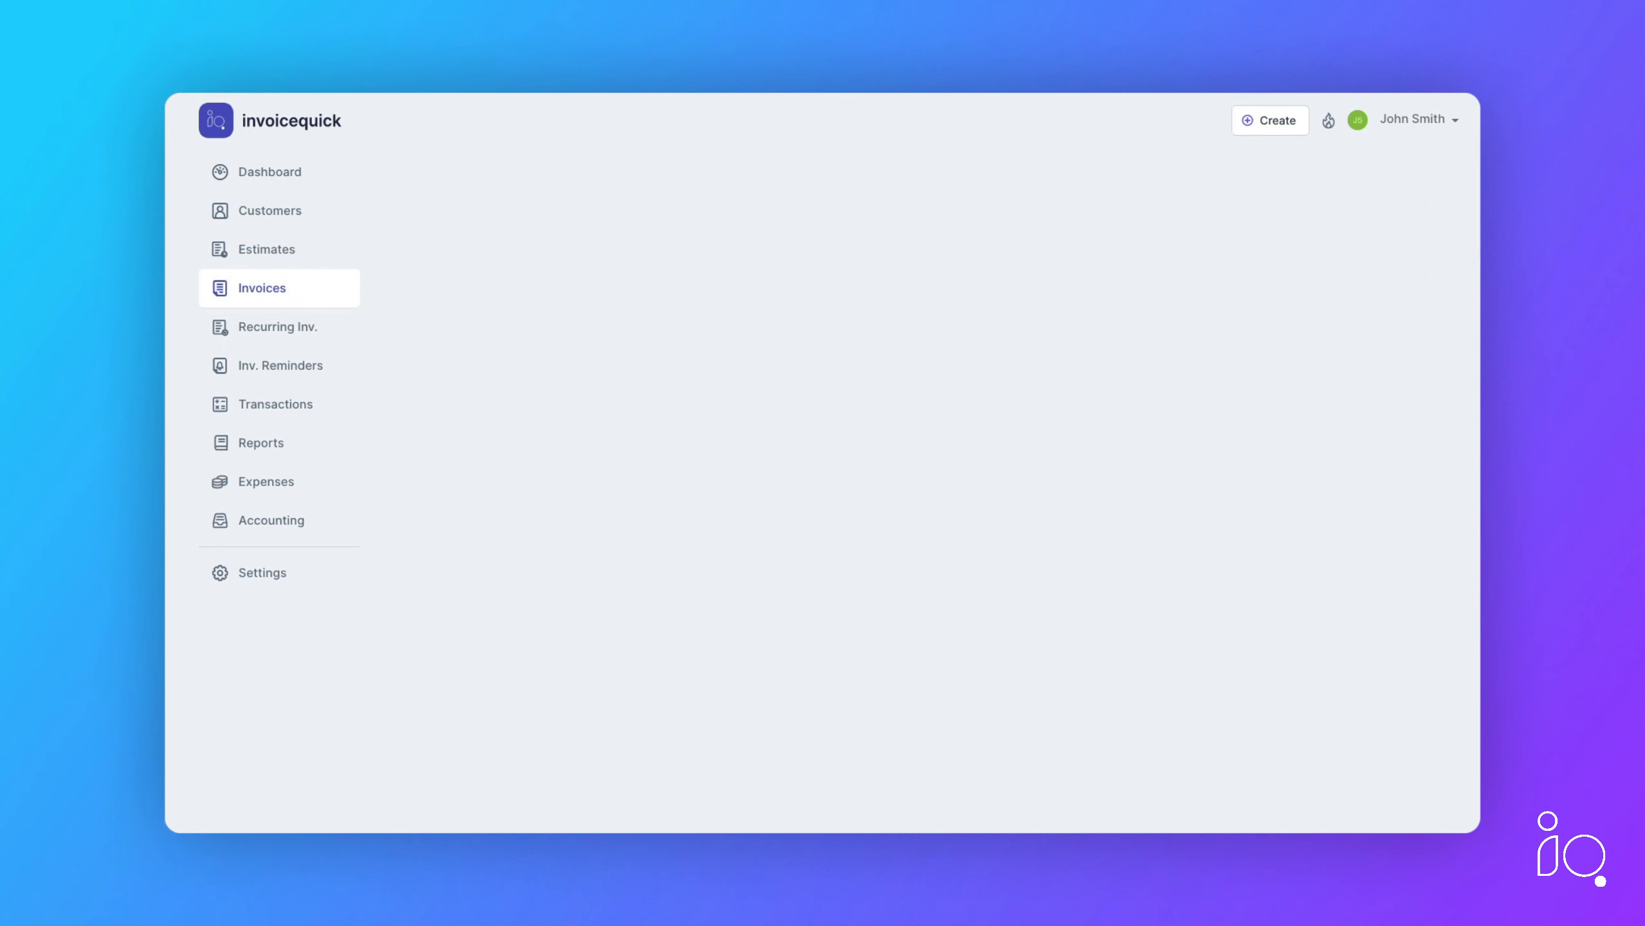